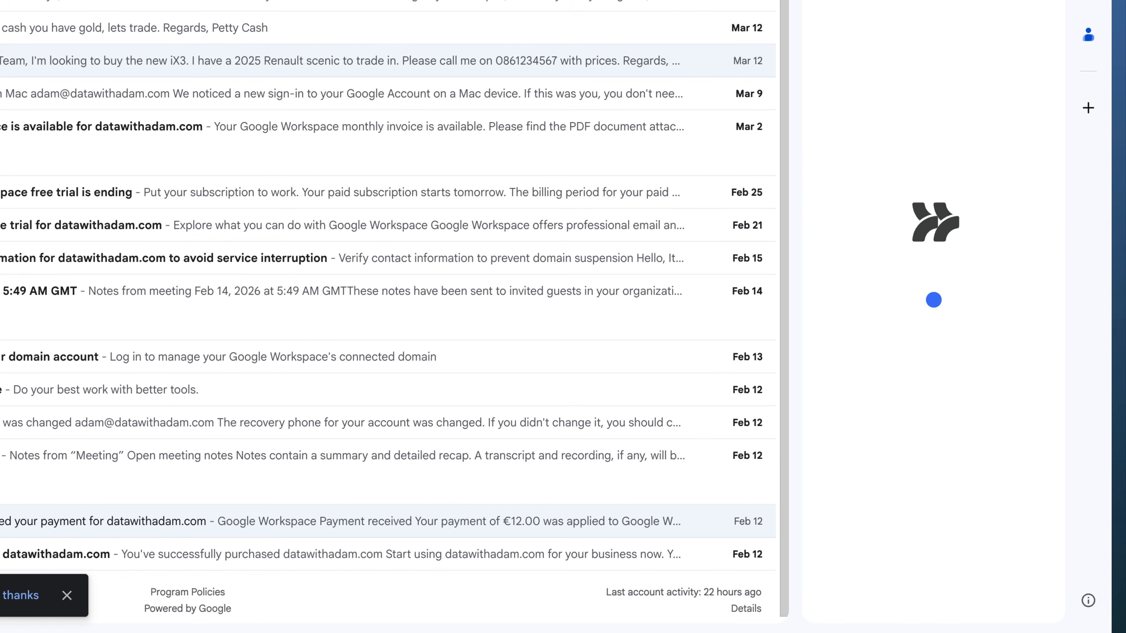
- Open Workspace Studio from the Gmail side panel
{"action": "left_click", "coordinate": [930, 599]}
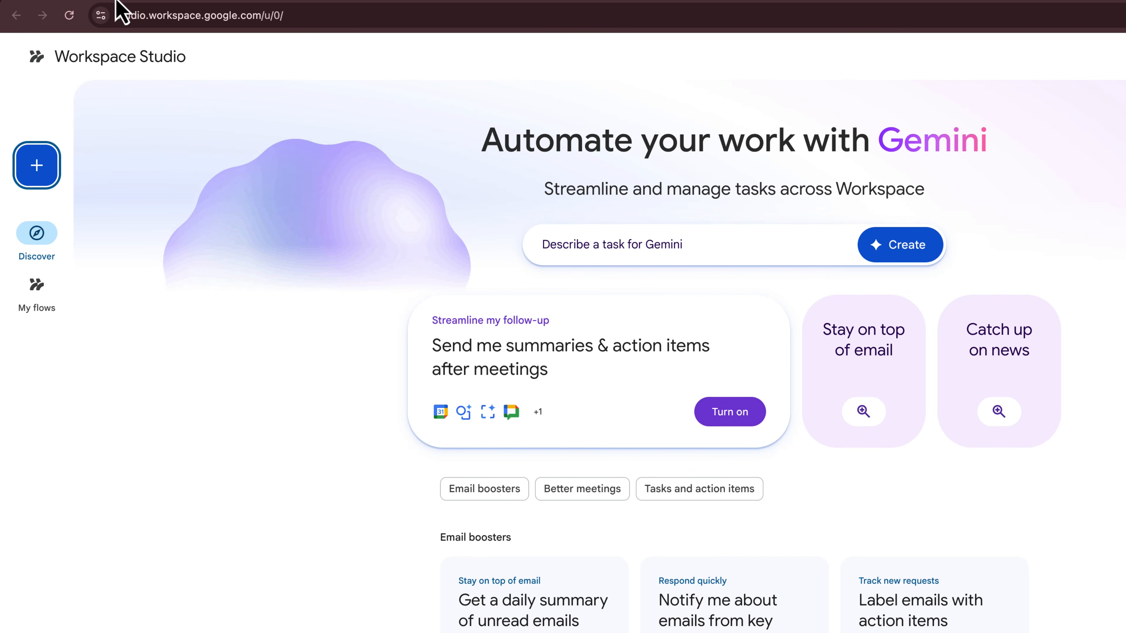
{"action": "left_click_drag", "start_coordinate": [121, 19], "coordinate": [260, 20]}
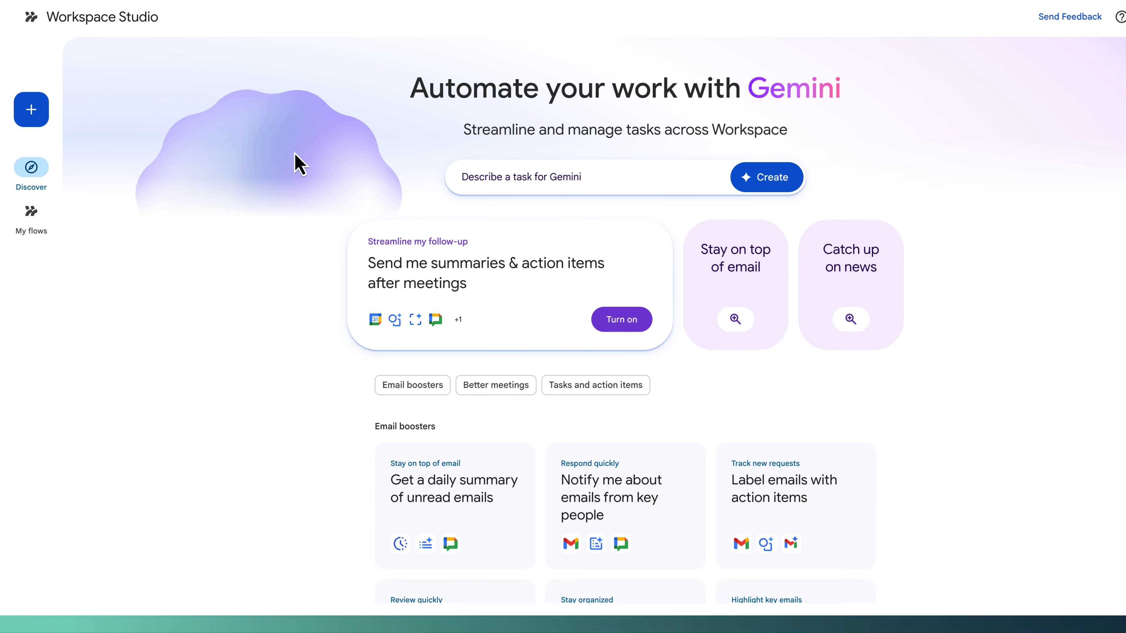
- Browse the Discover page's task prompt box and flow templates
{"action": "left_click", "coordinate": [570, 177]}
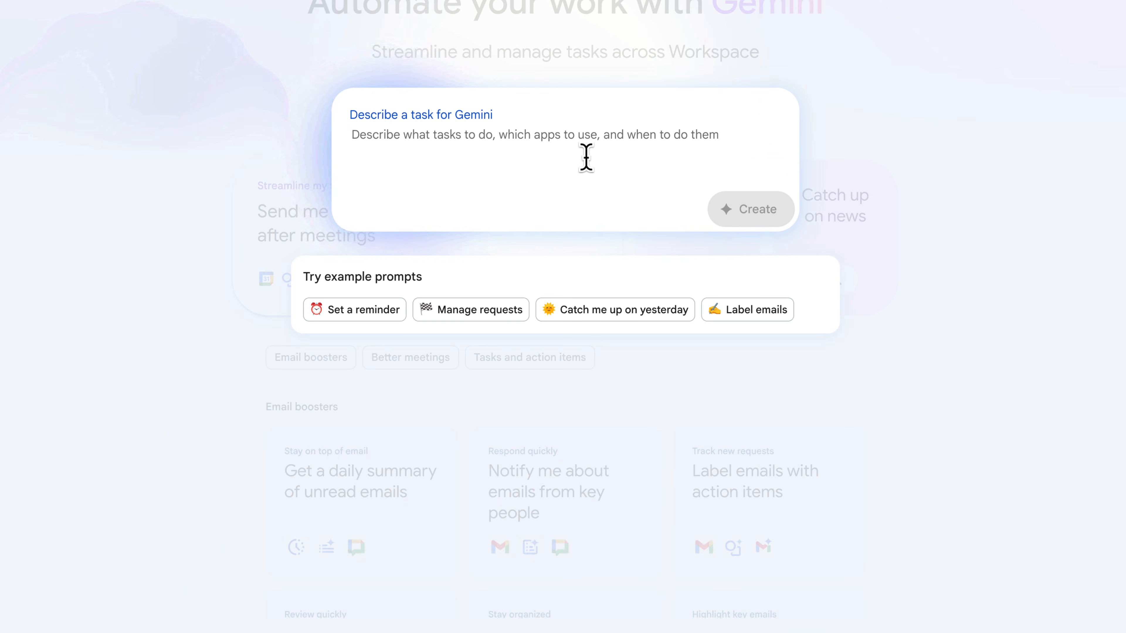
{"action": "scroll", "coordinate": [389, 35], "scroll_direction": "down", "scroll_amount": 9}
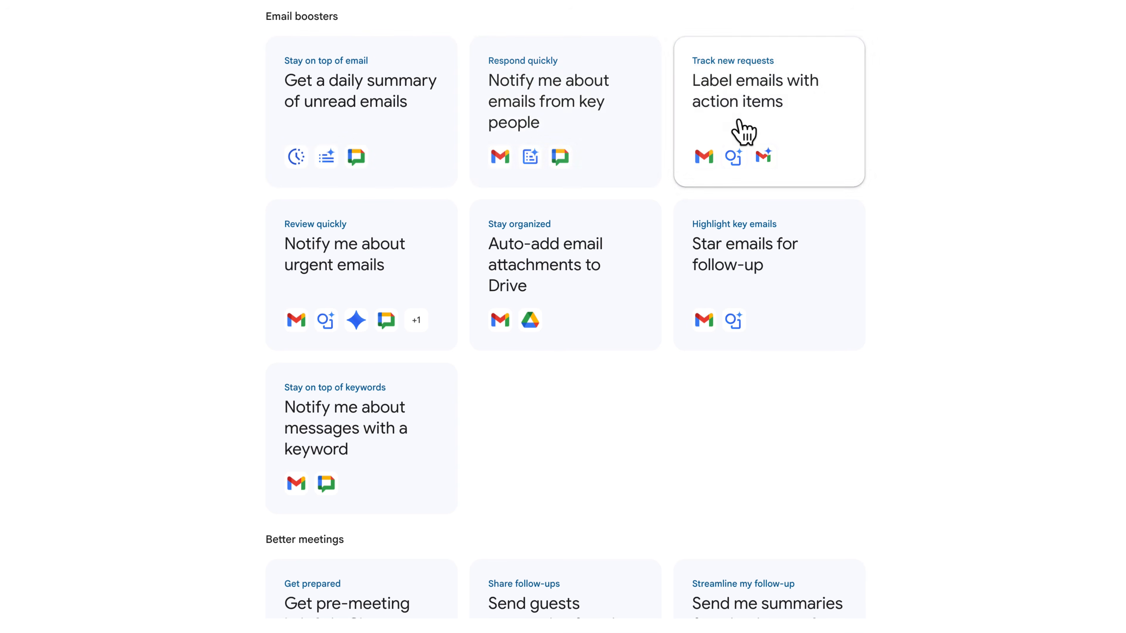
{"action": "scroll", "coordinate": [350, 359], "scroll_direction": "down", "scroll_amount": 8}
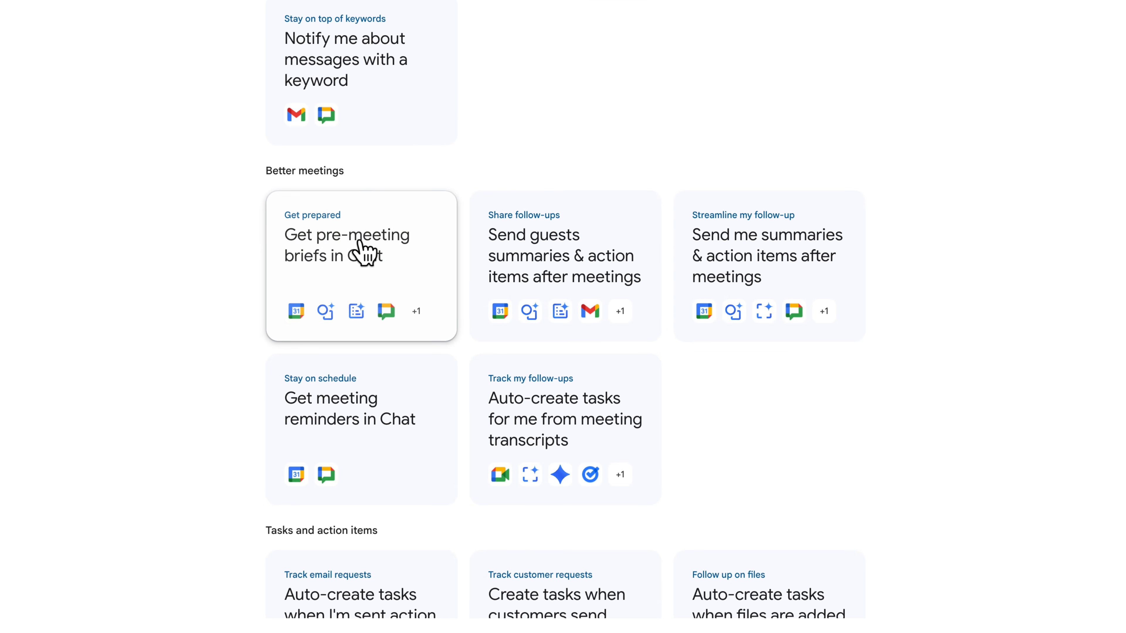
{"action": "scroll", "coordinate": [349, 248], "scroll_direction": "down", "scroll_amount": 1}
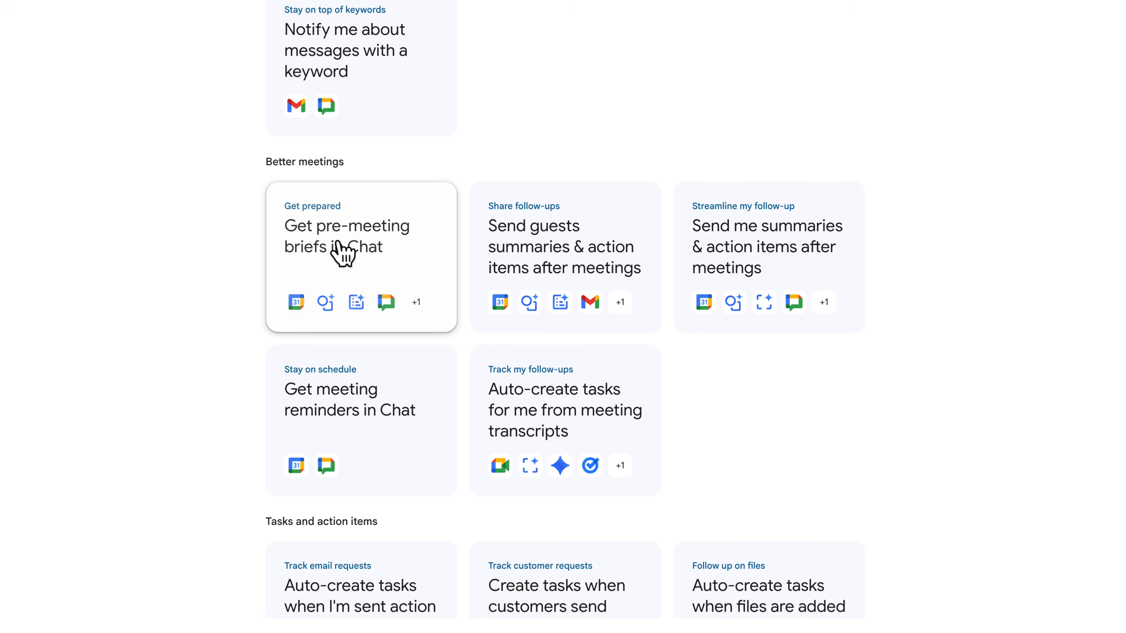
- Open the 'Get pre-meeting briefs in Chat' template and examine its Decide prompt and Summarize instructions
{"action": "left_click", "coordinate": [343, 254]}
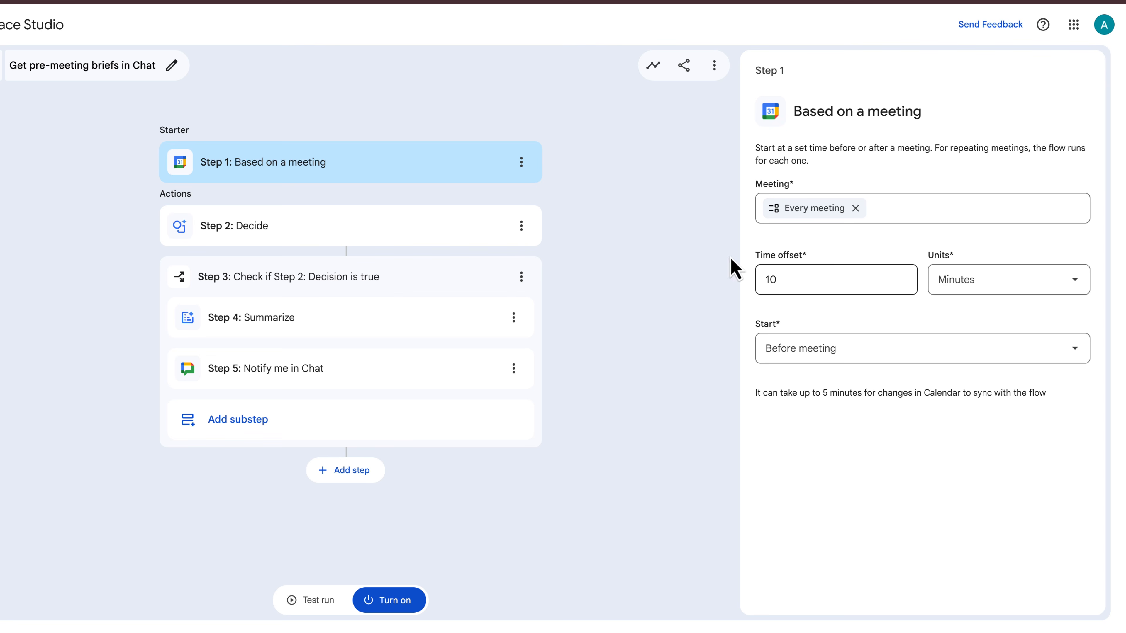
{"action": "left_click", "coordinate": [327, 232]}
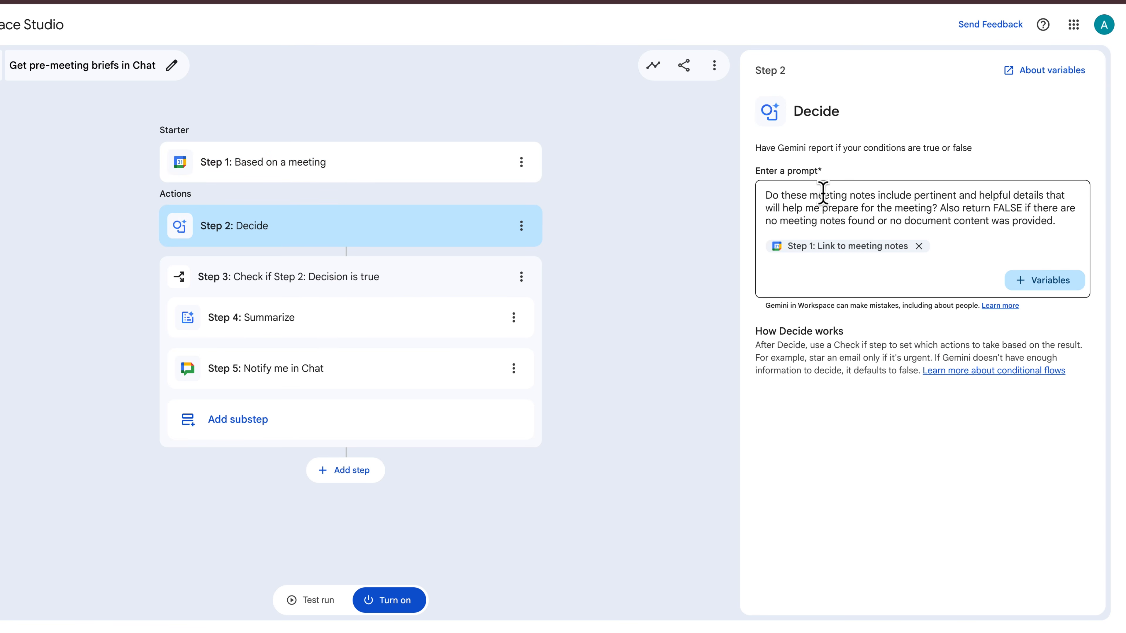
{"action": "left_click_drag", "start_coordinate": [809, 194], "coordinate": [1056, 219]}
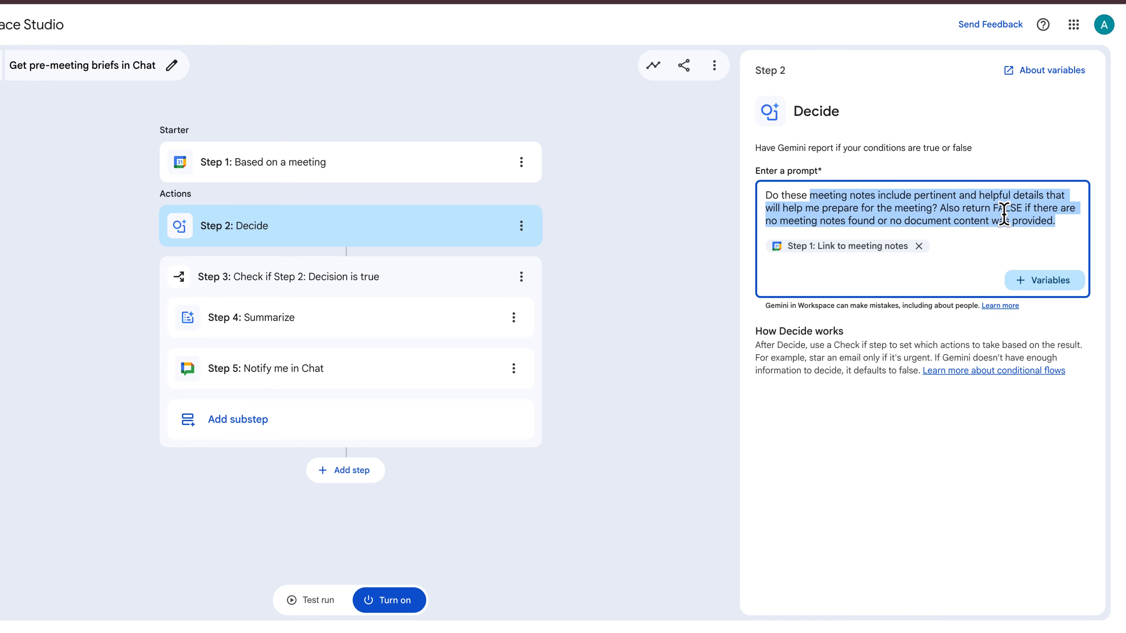
{"action": "mouse_move", "coordinate": [844, 256]}
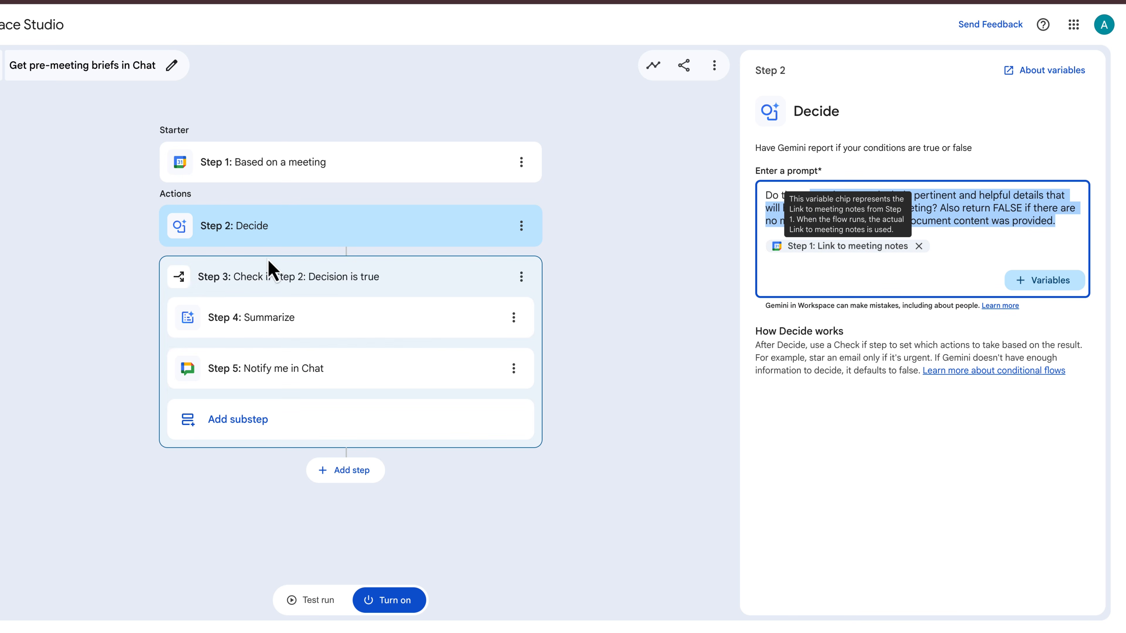
{"action": "left_click", "coordinate": [289, 319]}
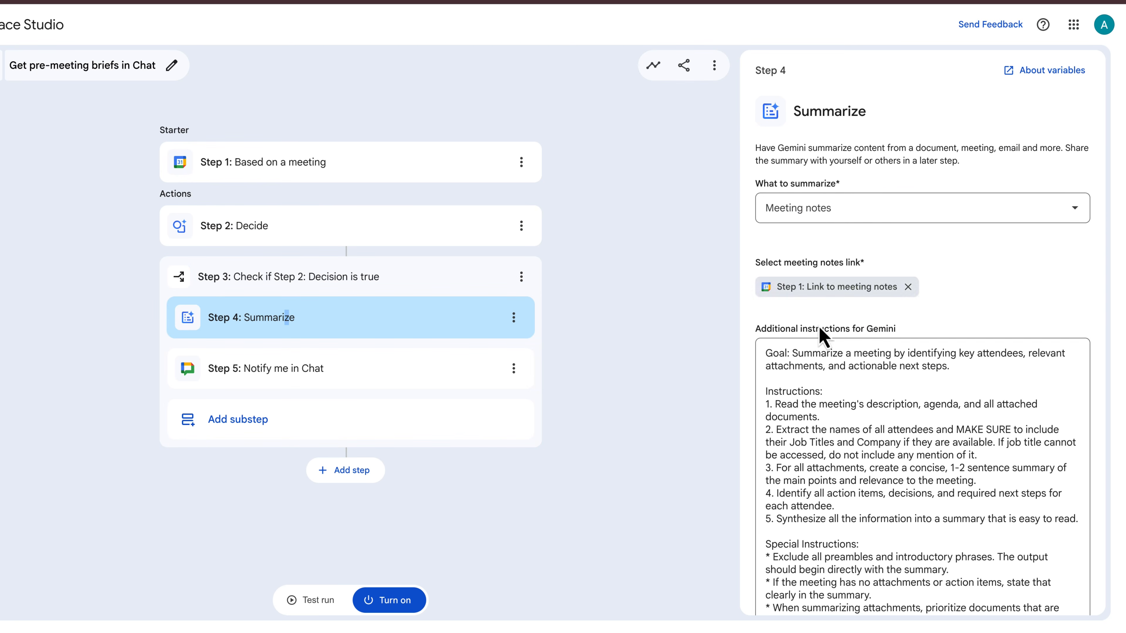
{"action": "scroll", "coordinate": [820, 371], "scroll_direction": "down", "scroll_amount": 4}
{"action": "scroll", "coordinate": [821, 371], "scroll_direction": "down", "scroll_amount": 6}
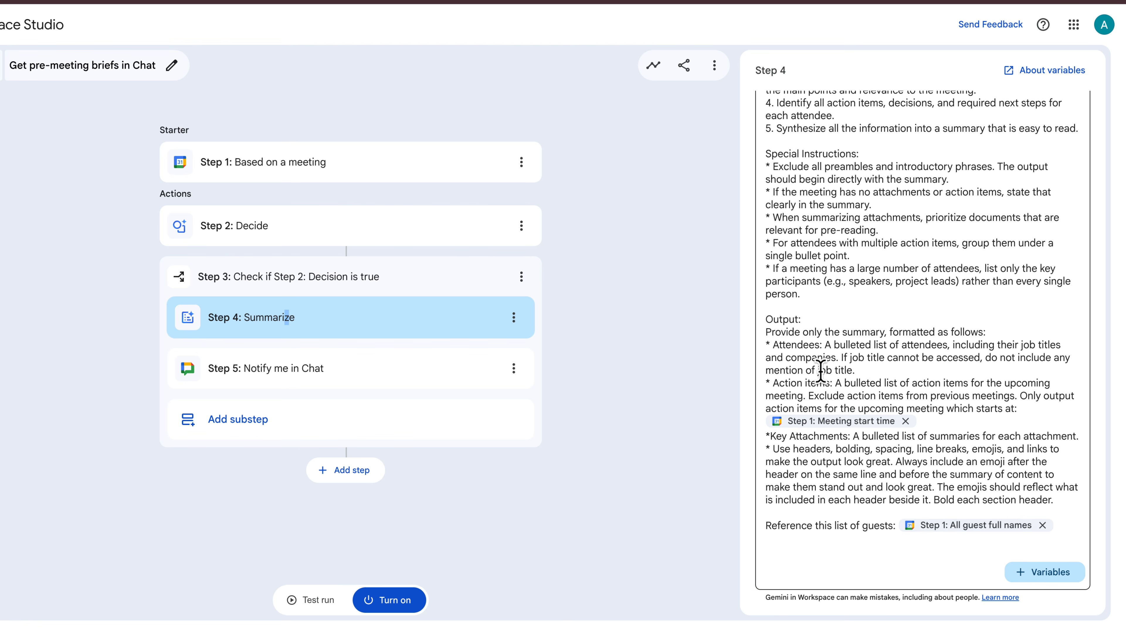
{"action": "scroll", "coordinate": [821, 371], "scroll_direction": "up", "scroll_amount": 10}
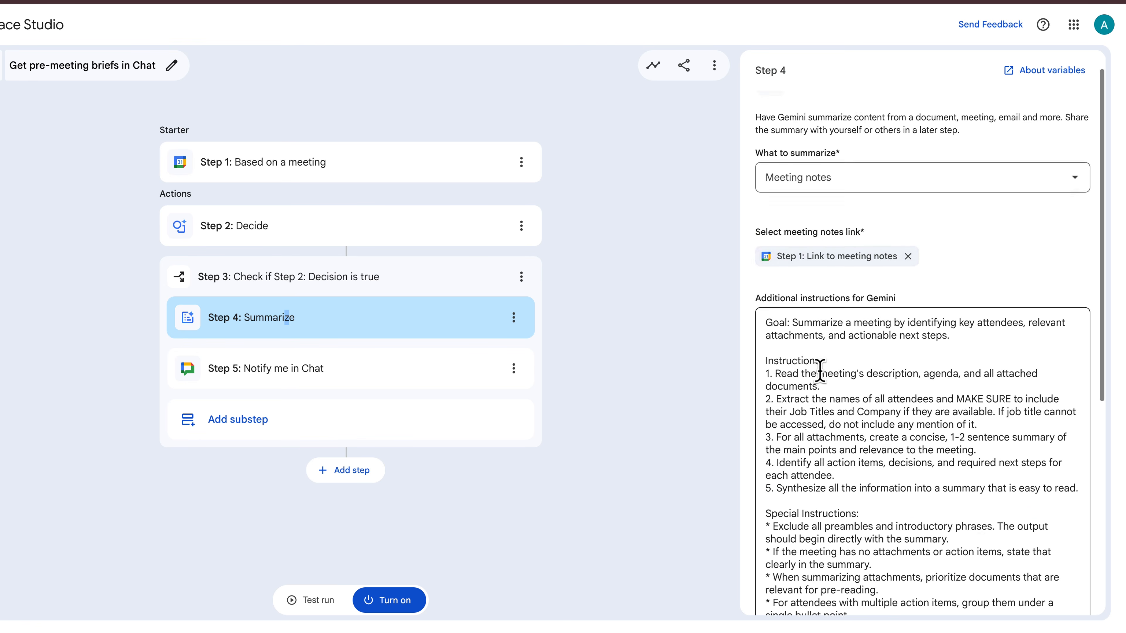
{"action": "left_click", "coordinate": [320, 384]}
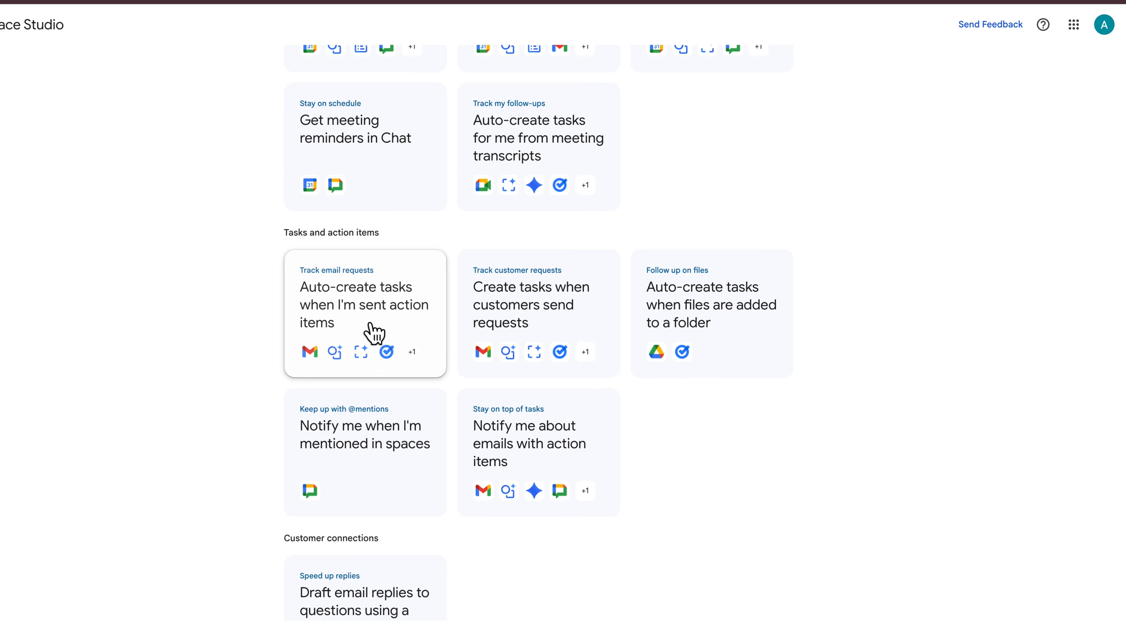
- Create a flow from the description 'I am a FC Bayern Munich Fan and want to get daily updates on the latest news and links to the articles summarised, Deliver to chat.'
{"action": "scroll", "coordinate": [552, 324], "scroll_direction": "down", "scroll_amount": 5}
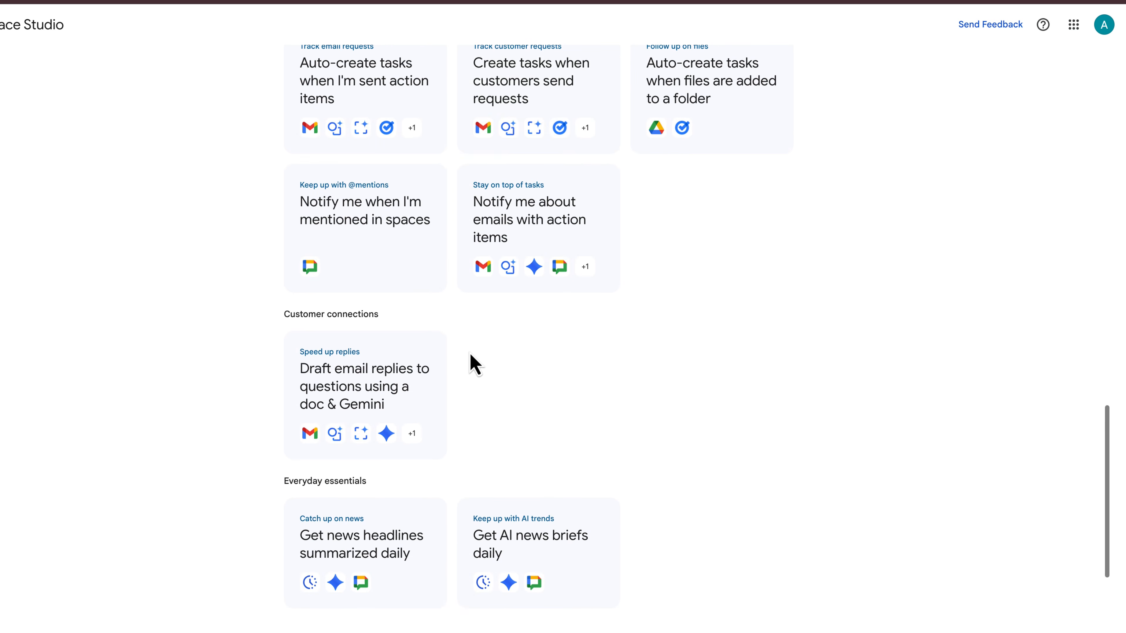
{"action": "scroll", "coordinate": [470, 364], "scroll_direction": "down", "scroll_amount": 3}
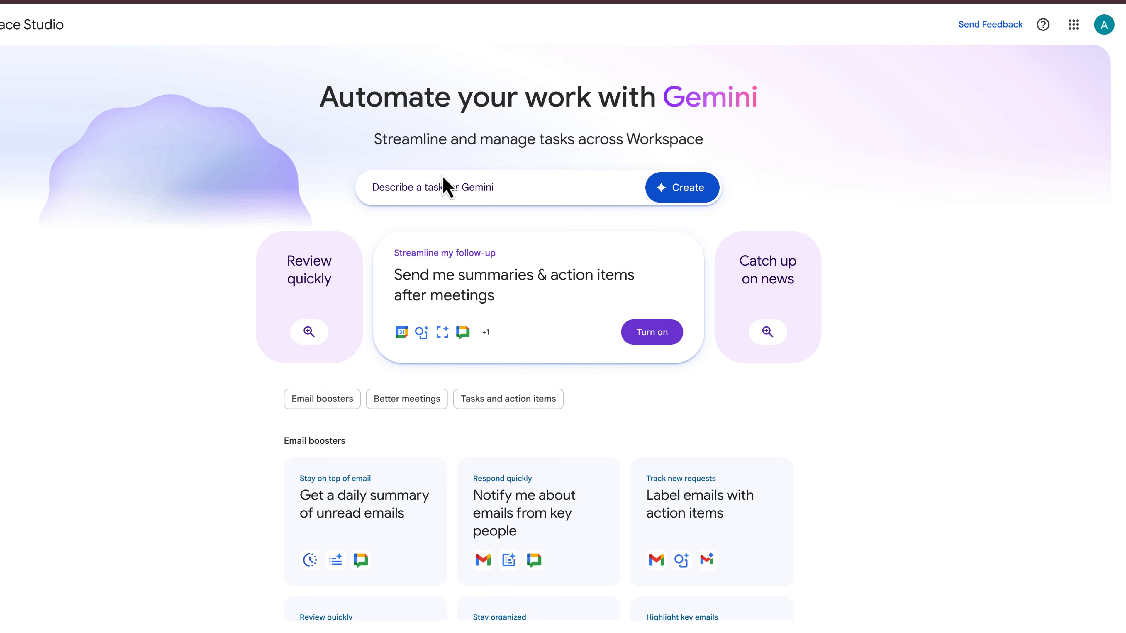
{"action": "left_click", "coordinate": [446, 186]}
{"action": "type", "text": "I am a FC Bayern Munich Fan and want to get daily updates on the latest news and links to the articles summarised"}
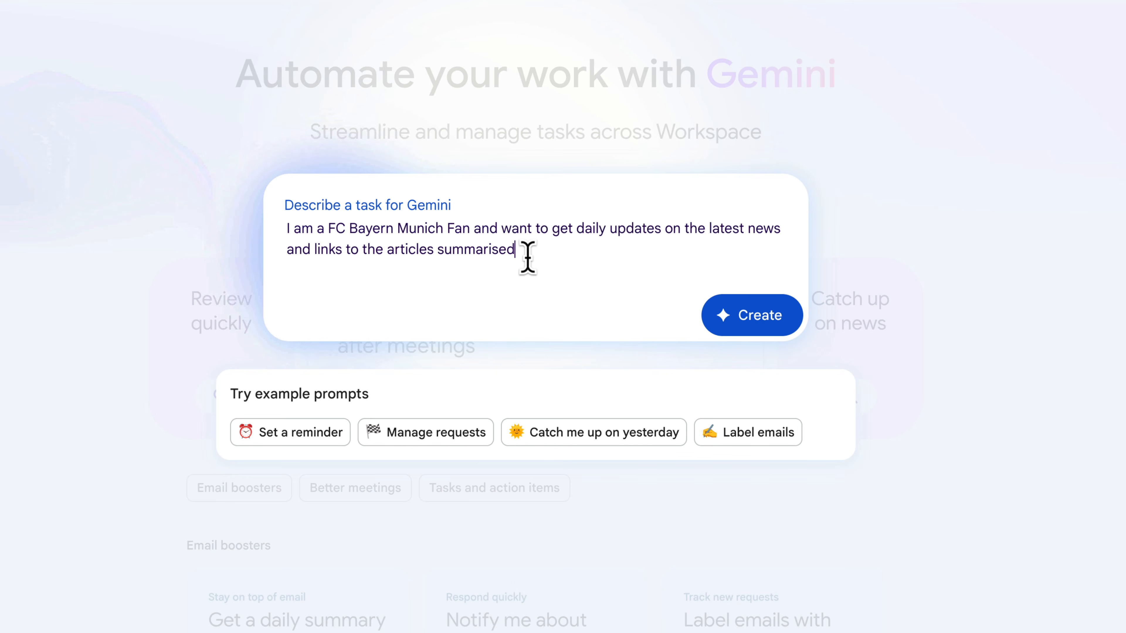
{"action": "type", "text": ", ieliver "}
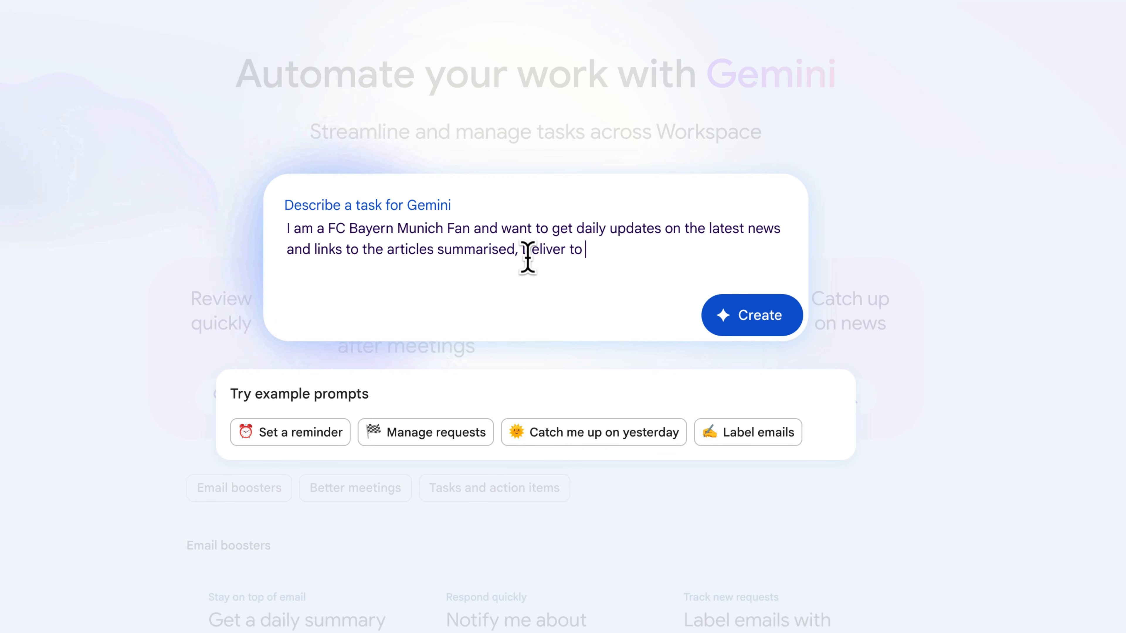
{"action": "type", "text": "to chat"}
{"action": "left_click", "coordinate": [528, 257]}
{"action": "key", "text": "BackSpace"}
{"action": "type", "text": "D"}
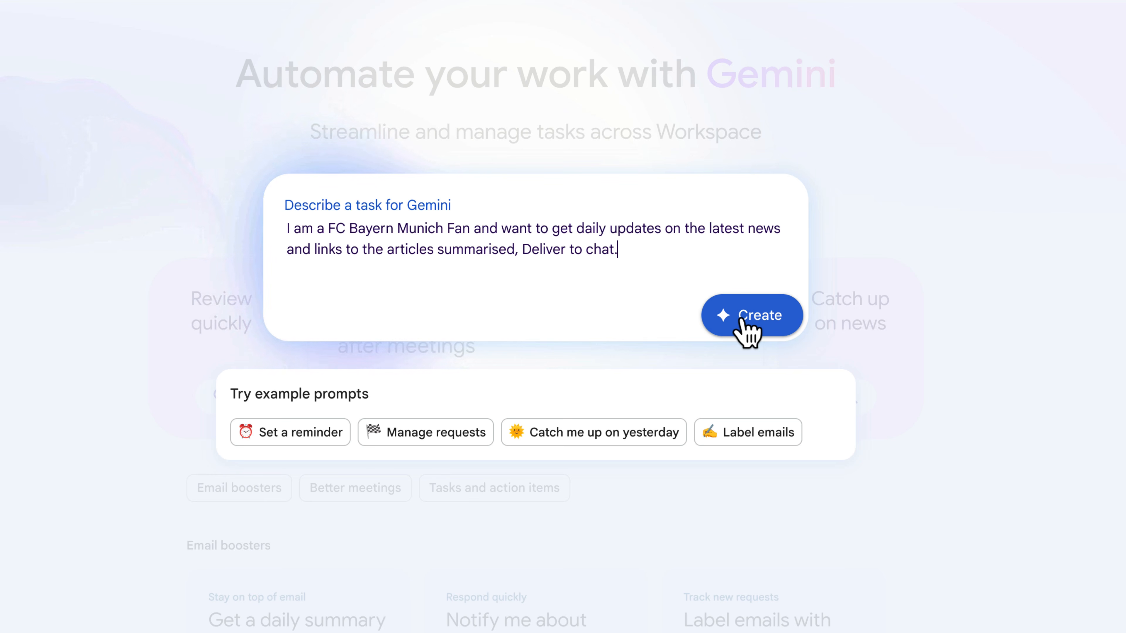
{"action": "left_click", "coordinate": [742, 320]}
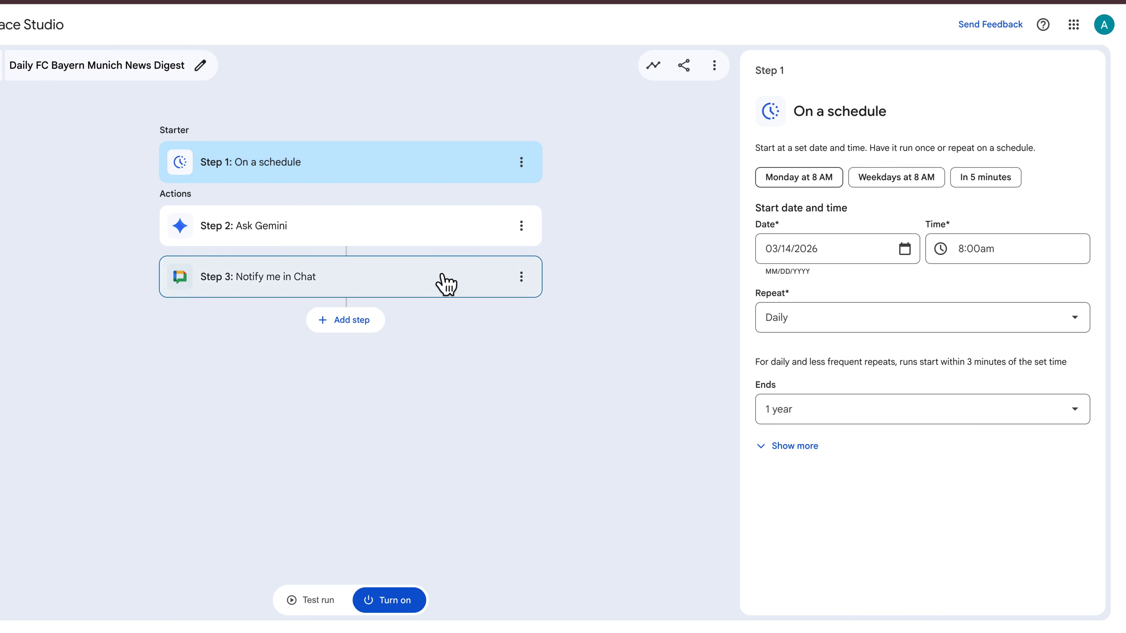
- Review the generated Ask Gemini and Notify me in Chat steps and start a test run of the flow
{"action": "left_click", "coordinate": [450, 241]}
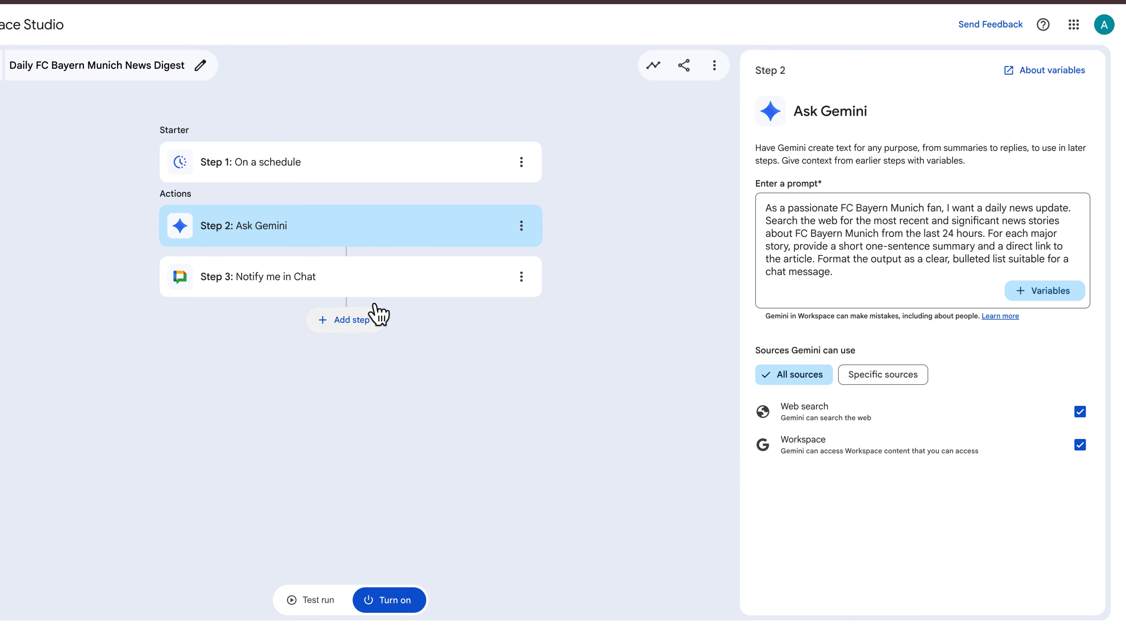
{"action": "left_click", "coordinate": [361, 278]}
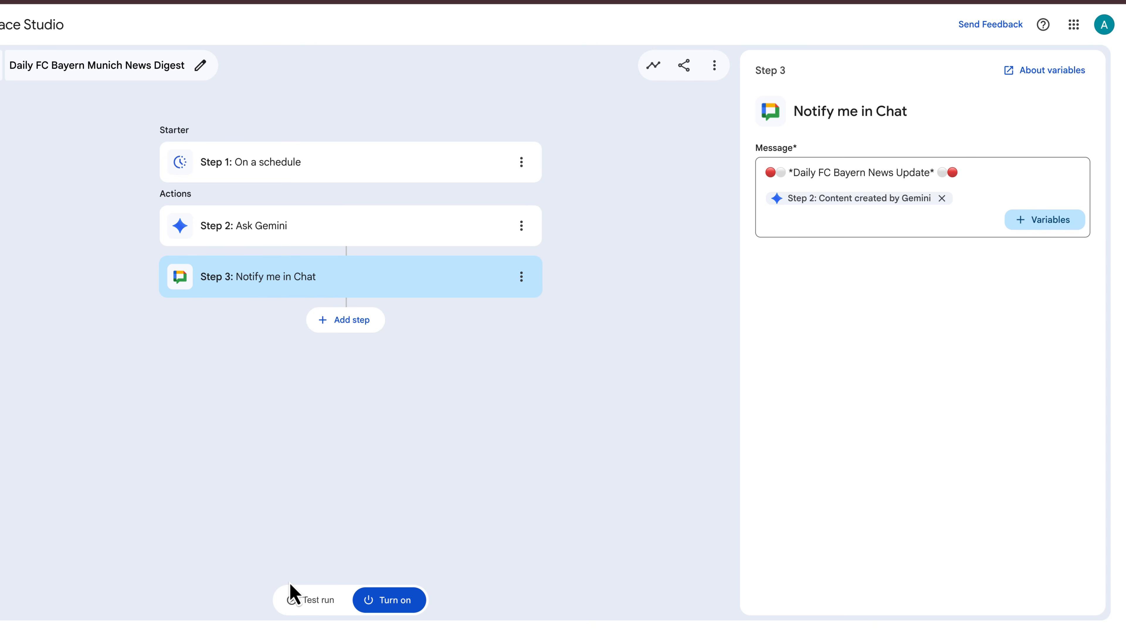
{"action": "left_click", "coordinate": [317, 600]}
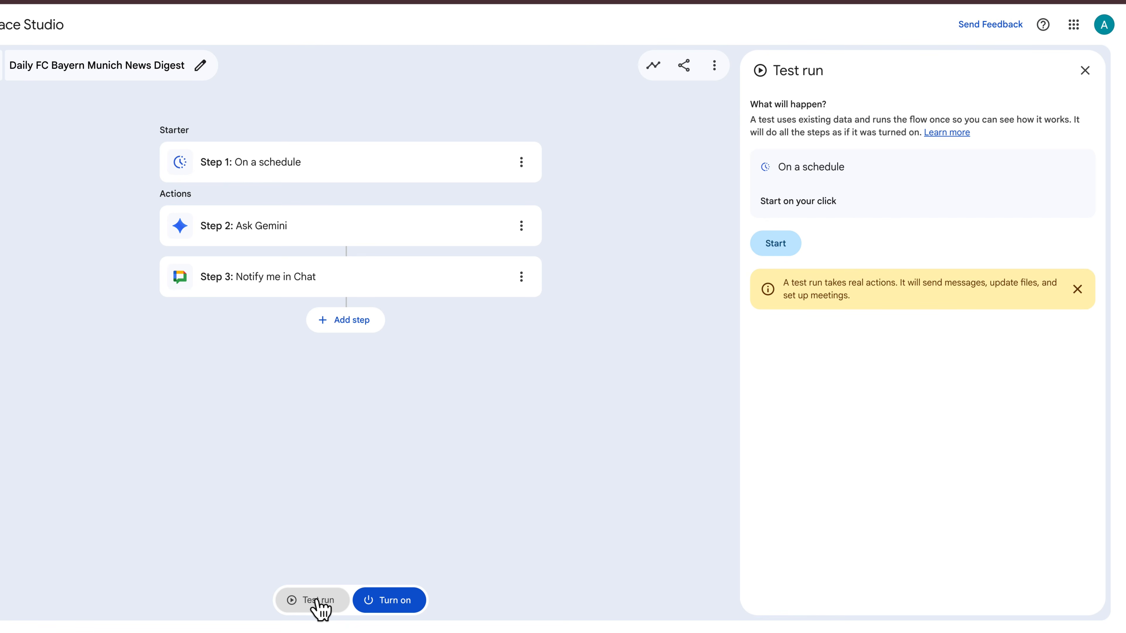
{"action": "left_click", "coordinate": [779, 248]}
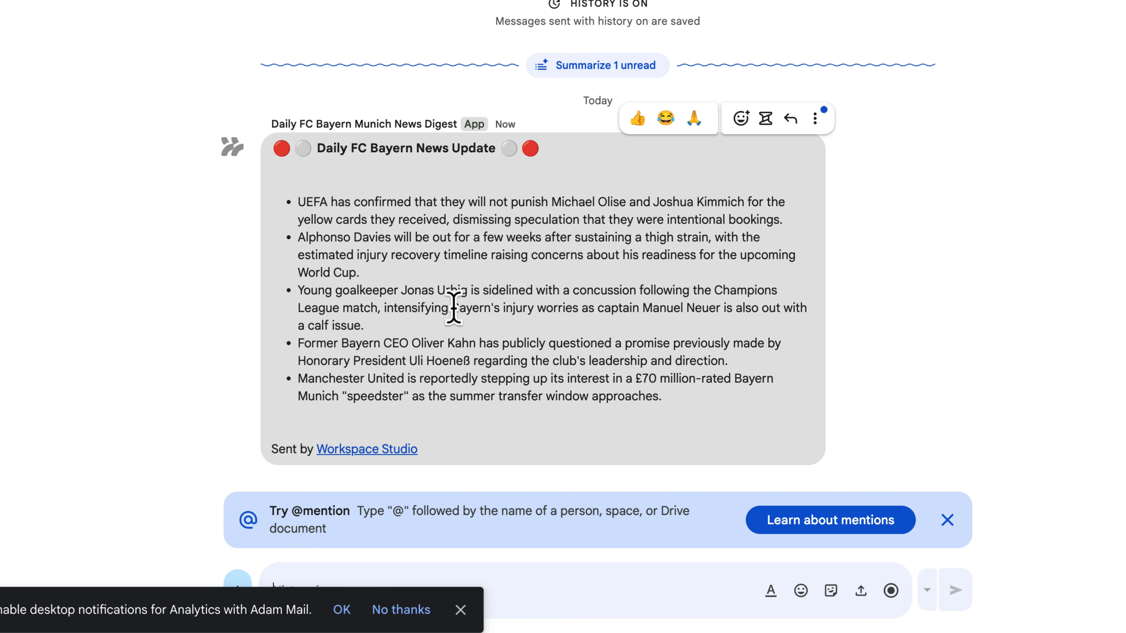
- Add a new paragraph 'Ensure you include a link to the articles.' to the Ask Gemini prompt
{"action": "left_click_drag", "start_coordinate": [313, 202], "coordinate": [387, 216]}
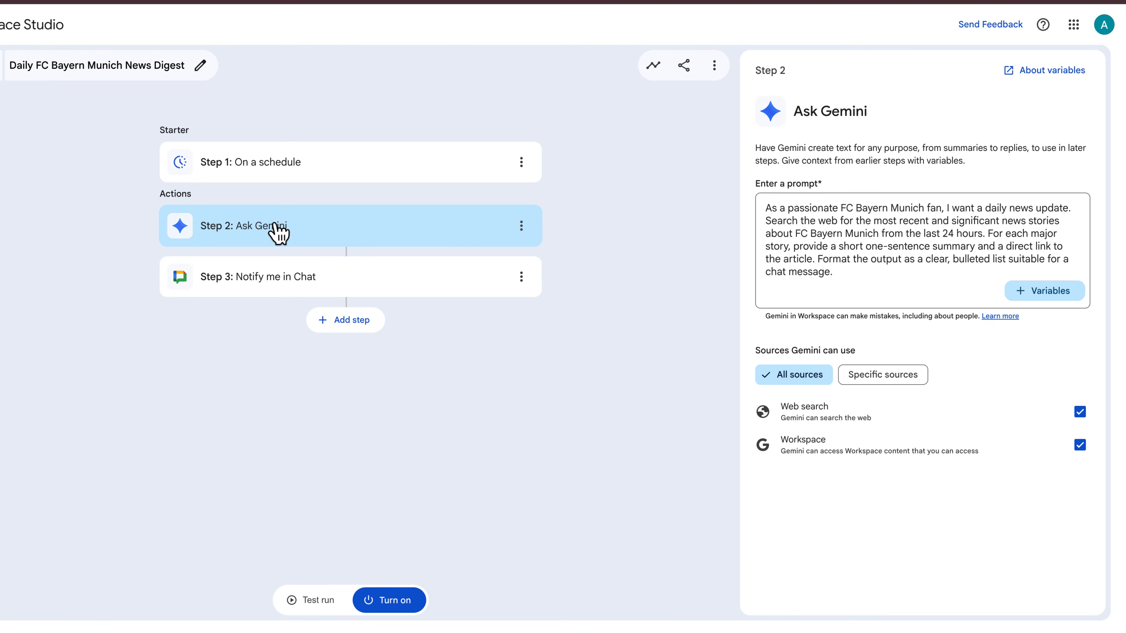
{"action": "left_click", "coordinate": [837, 280]}
{"action": "key", "text": "Return"}
{"action": "key", "text": "Return"}
{"action": "type", "text": "Ensure you include a link to the arti"}
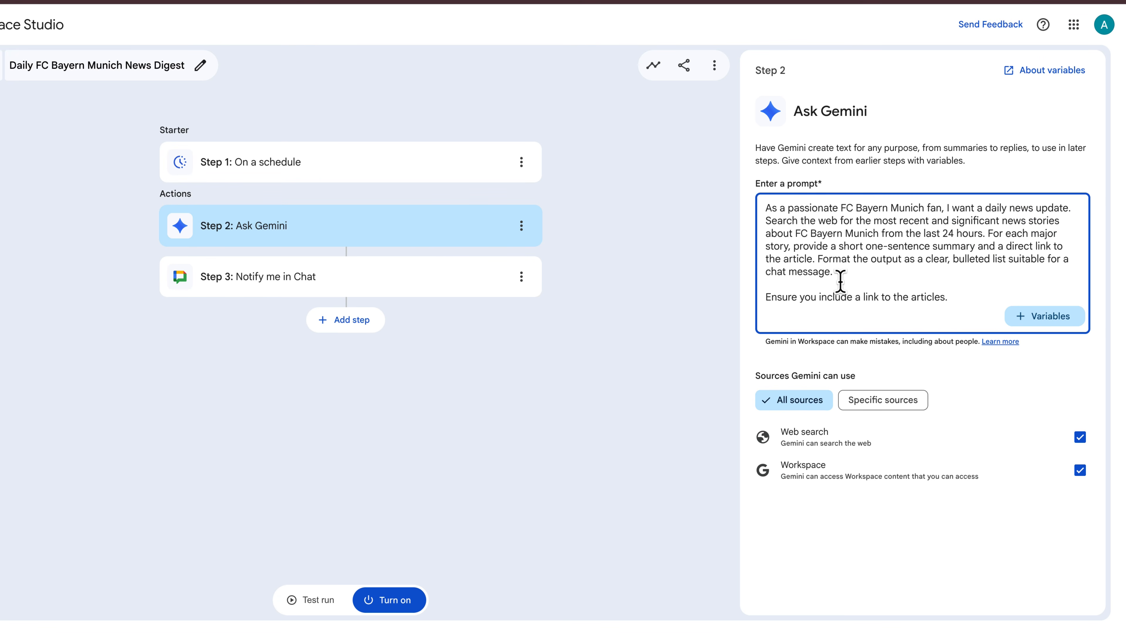
{"action": "type", "text": "cles."}
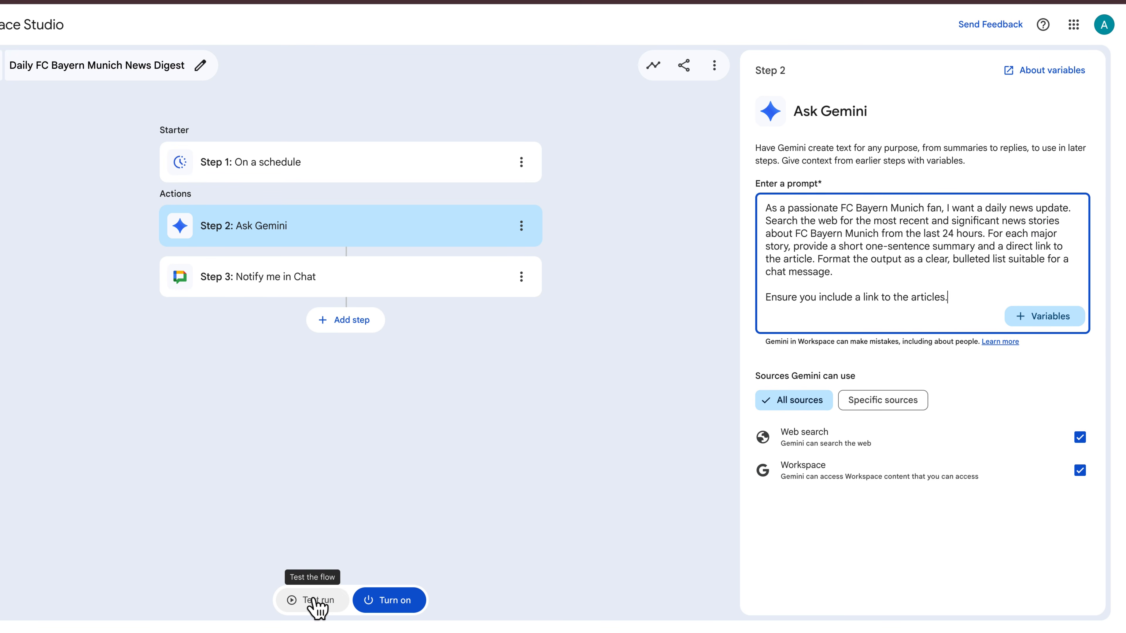
- Start another test run and open the first story's 'Read the Full Story' link from the Chat message
{"action": "left_click", "coordinate": [315, 599]}
{"action": "left_click", "coordinate": [769, 244]}
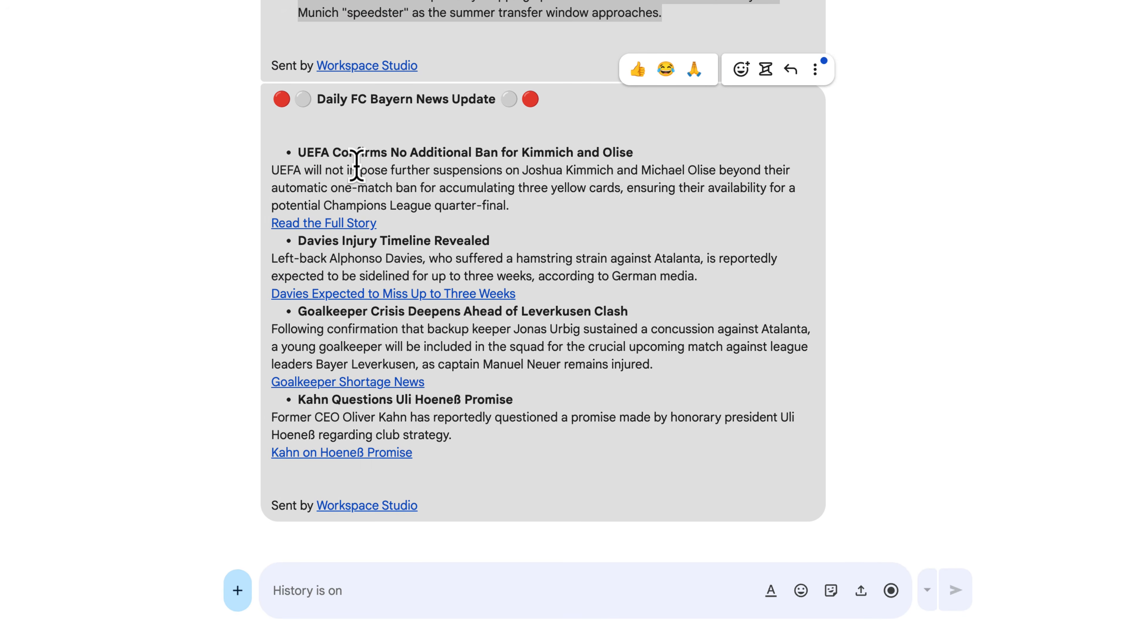
{"action": "left_click_drag", "start_coordinate": [360, 170], "coordinate": [588, 189]}
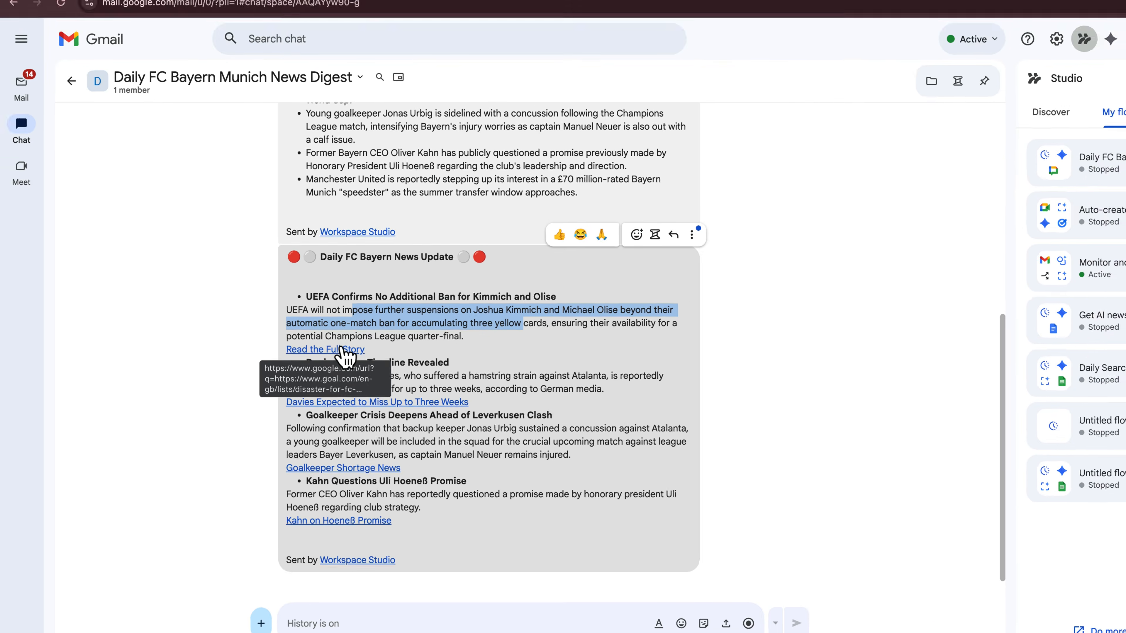
{"action": "left_click", "coordinate": [323, 223]}
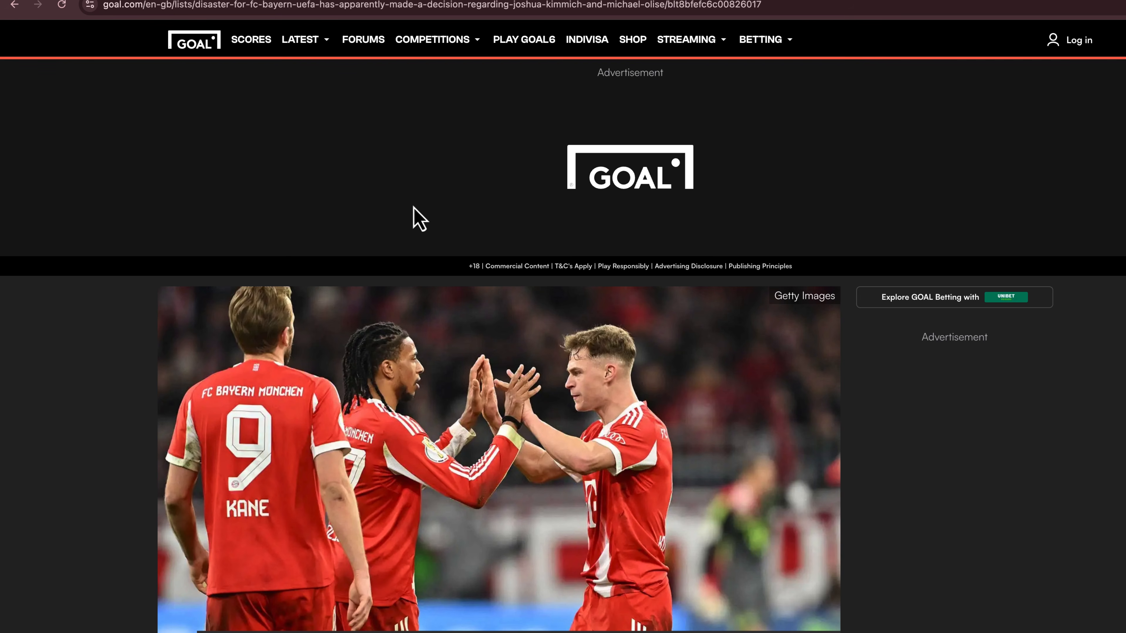
{"action": "scroll", "coordinate": [419, 218], "scroll_direction": "down", "scroll_amount": 5}
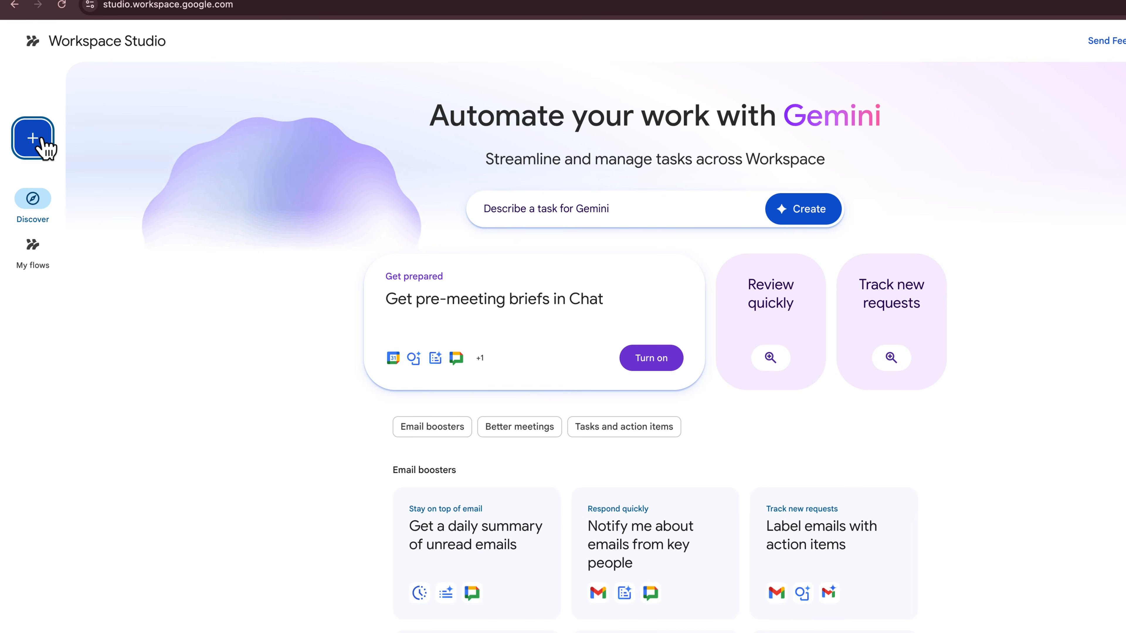
- Create a new flow started when a meeting transcript is ready, and add a Decide step as its first action
{"action": "left_click", "coordinate": [44, 141]}
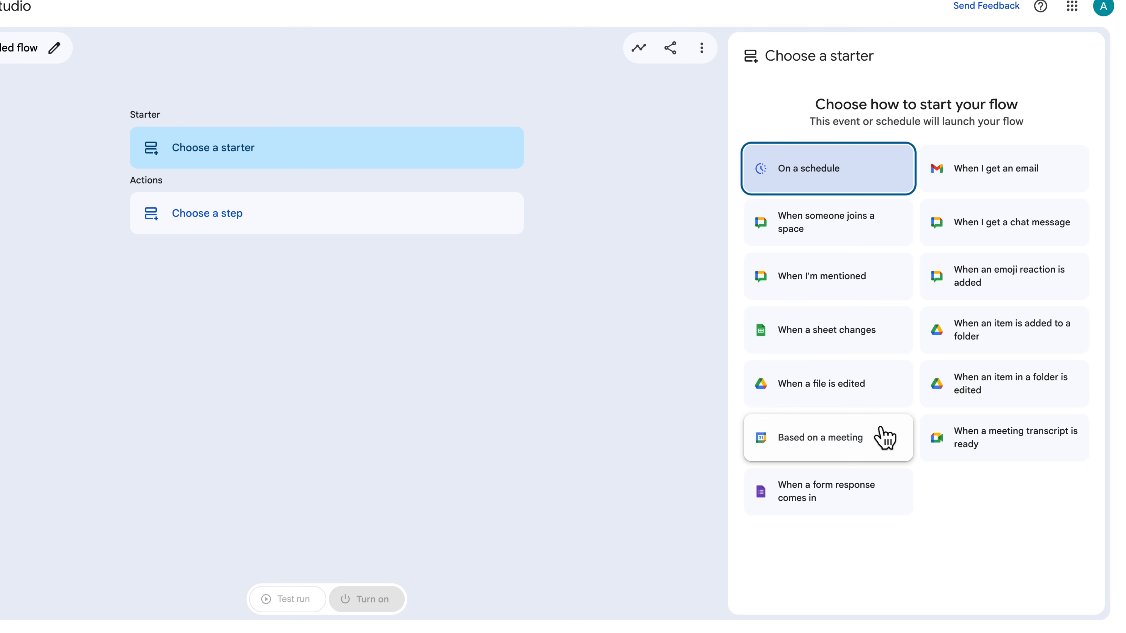
{"action": "left_click", "coordinate": [984, 459]}
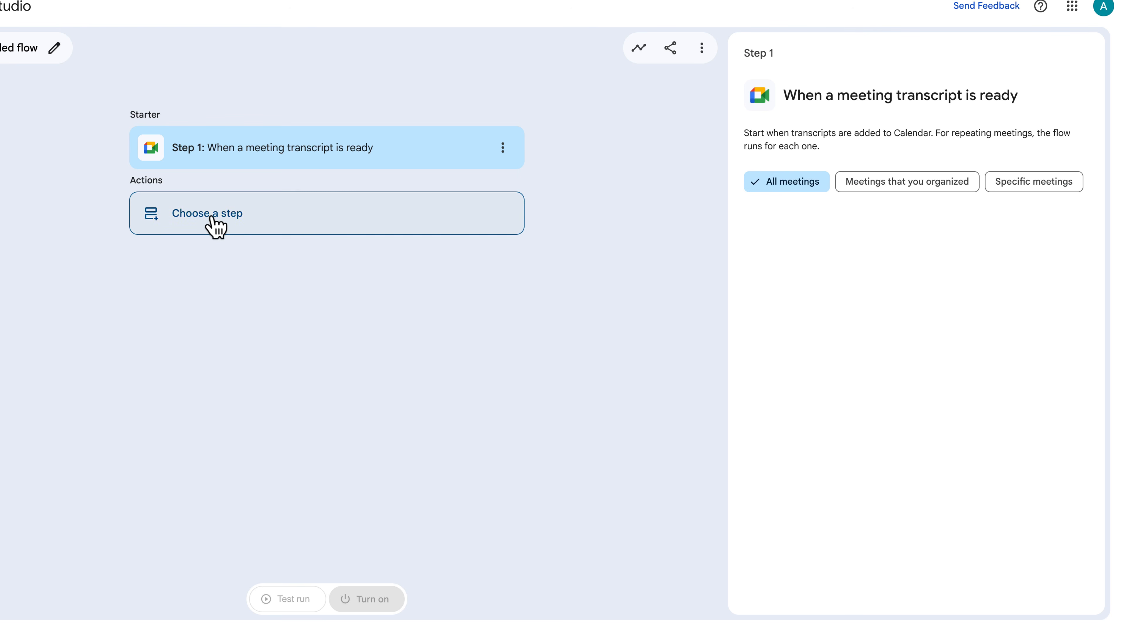
{"action": "left_click", "coordinate": [217, 226]}
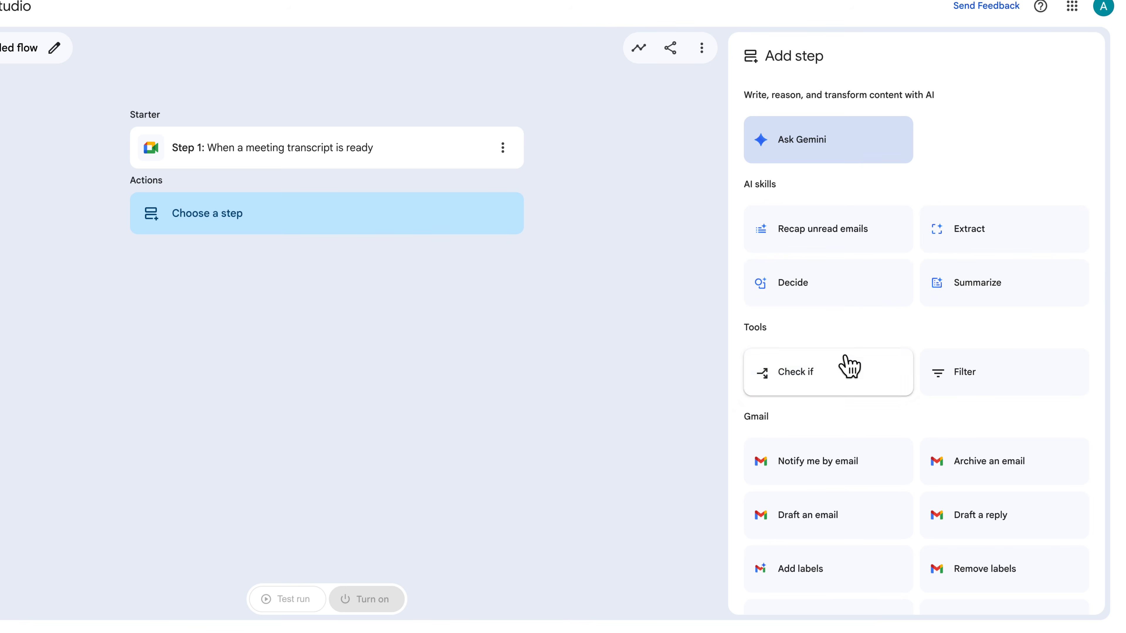
{"action": "scroll", "coordinate": [851, 367], "scroll_direction": "down", "scroll_amount": 1}
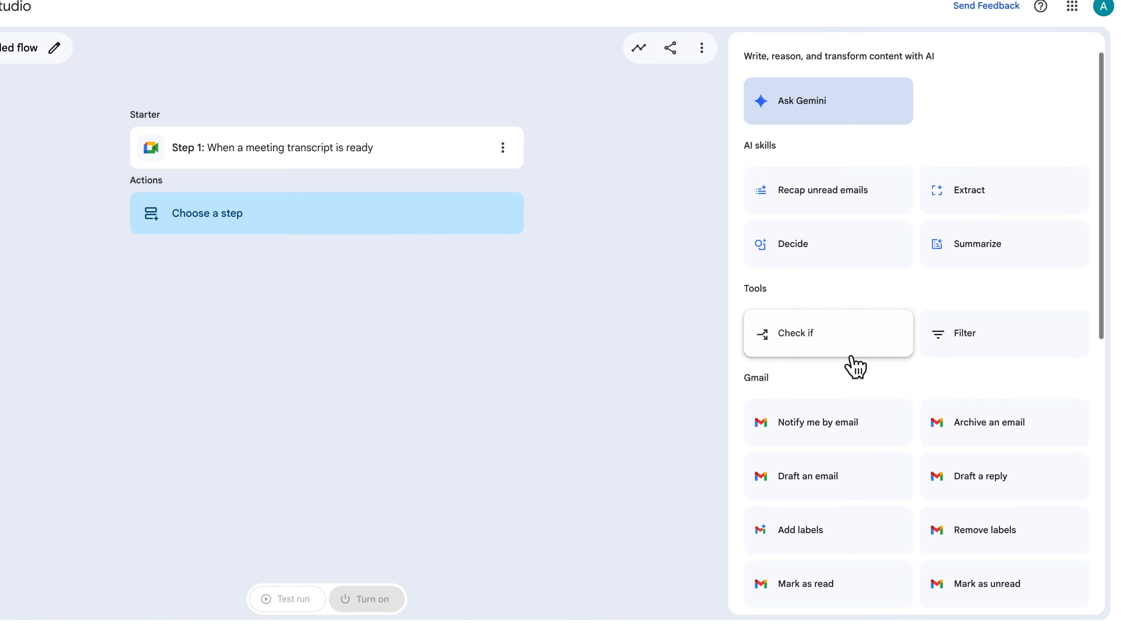
{"action": "scroll", "coordinate": [947, 355], "scroll_direction": "down", "scroll_amount": 5}
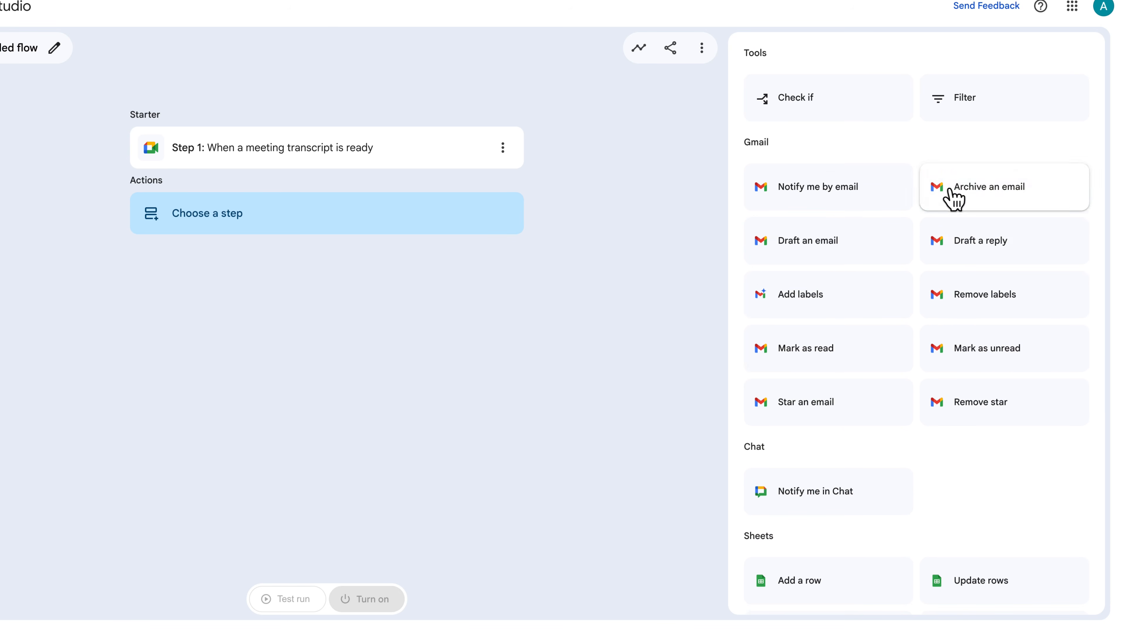
{"action": "scroll", "coordinate": [827, 426], "scroll_direction": "down", "scroll_amount": 5}
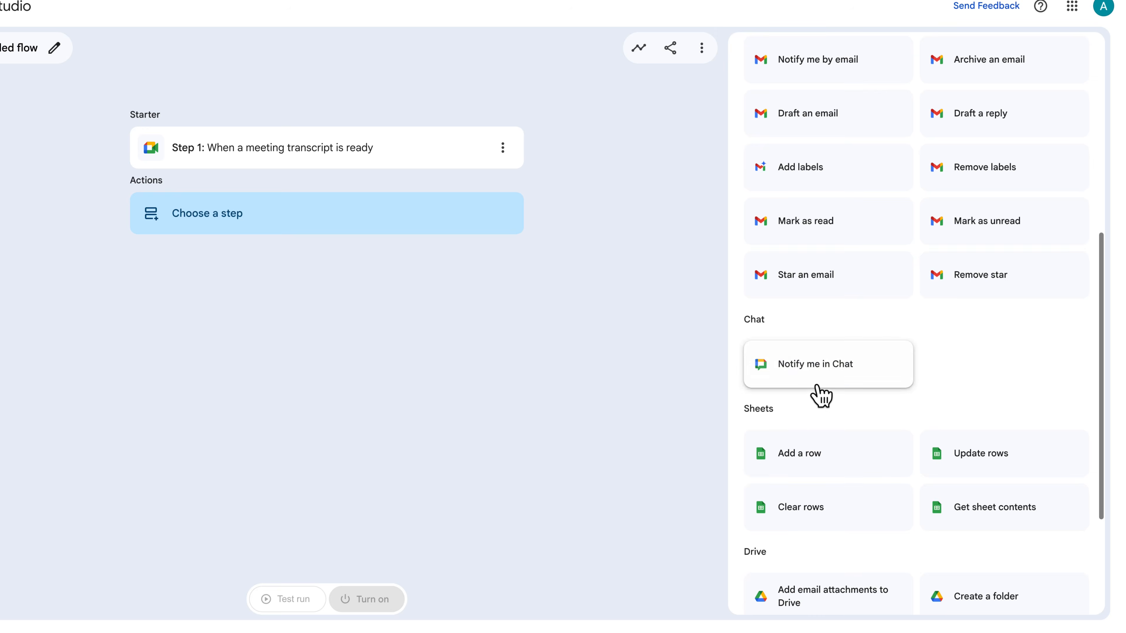
{"action": "scroll", "coordinate": [937, 377], "scroll_direction": "down", "scroll_amount": 2}
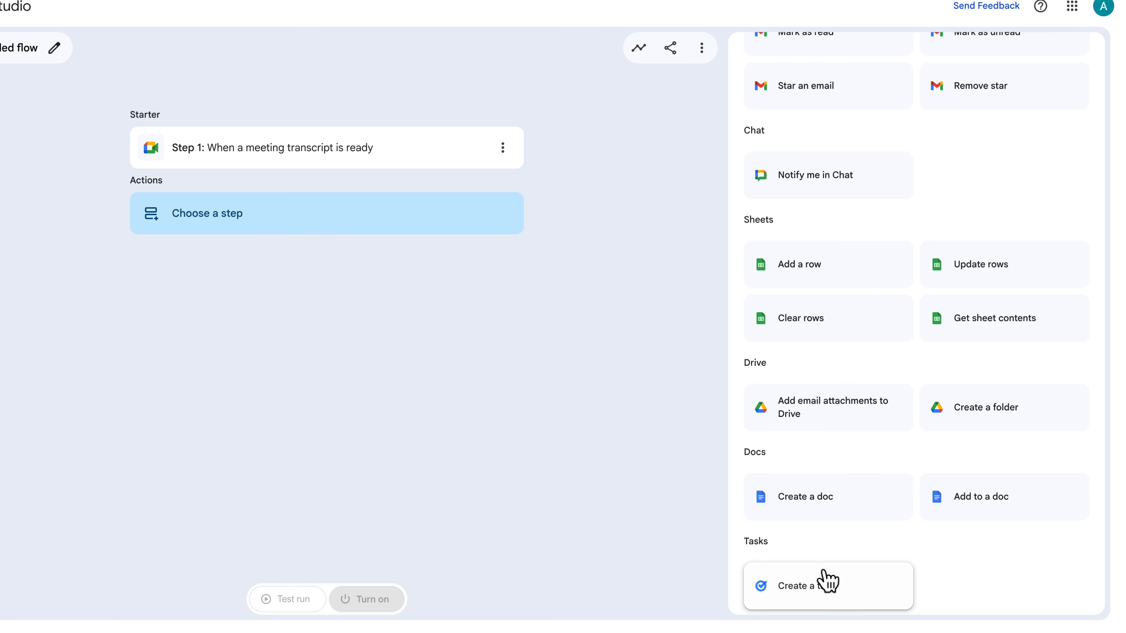
{"action": "scroll", "coordinate": [836, 579], "scroll_direction": "up", "scroll_amount": 10}
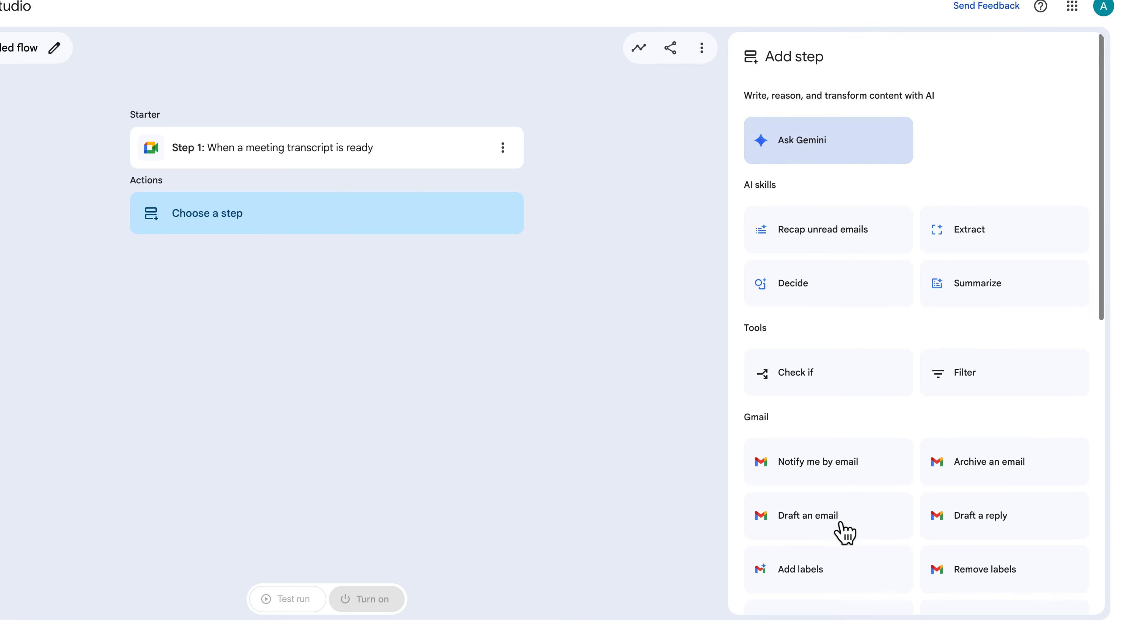
{"action": "left_click", "coordinate": [805, 292]}
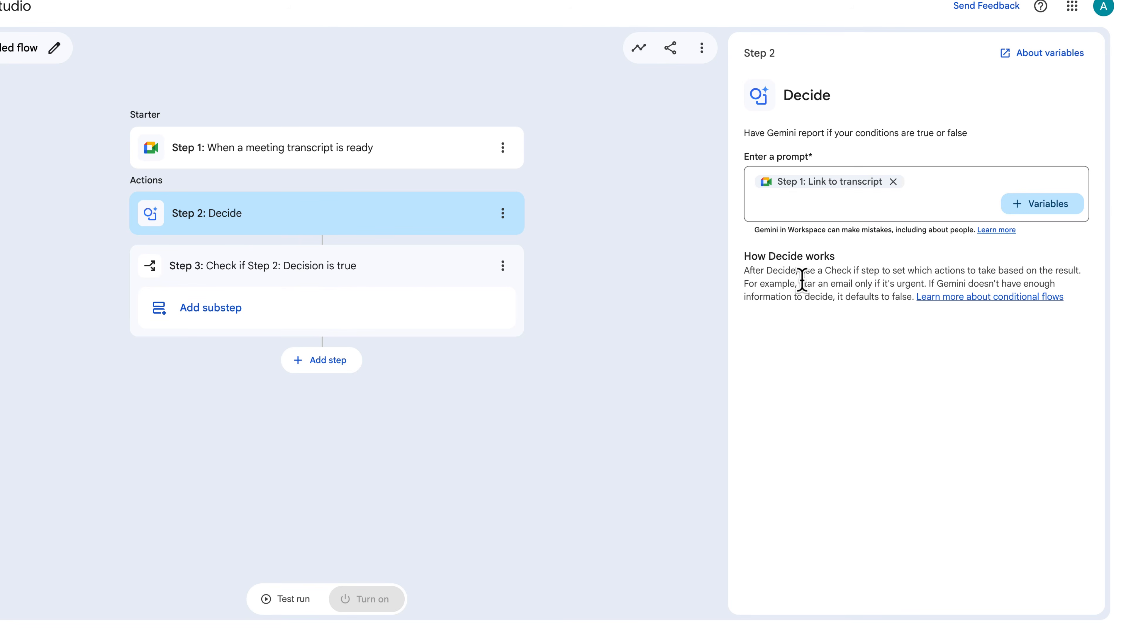
- Add the Decide prompt 'If there are any specific action items for me' followed by the user's name below the transcript link
{"action": "left_click", "coordinate": [808, 207]}
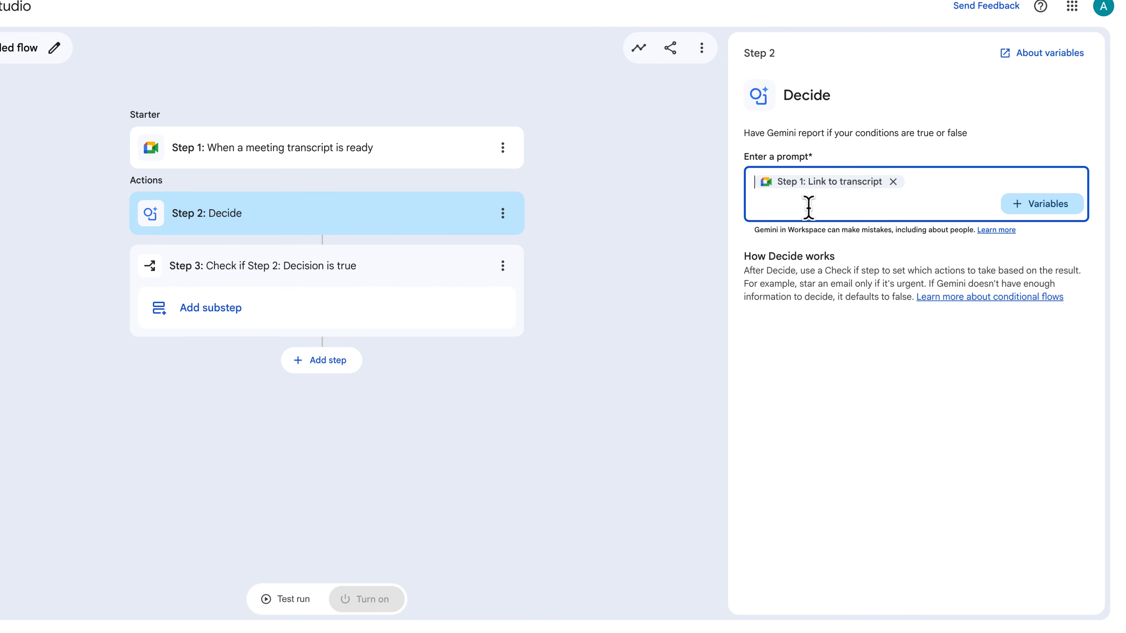
{"action": "key", "text": "Return"}
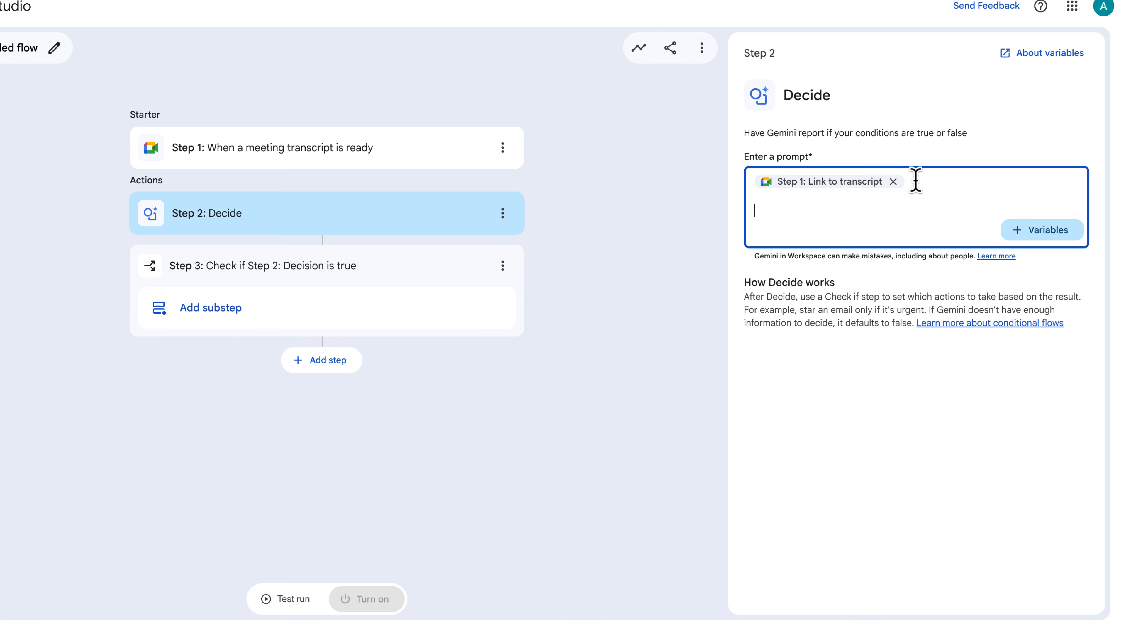
{"action": "type", "text": "If there are any specific action items for me Adam Grant"}
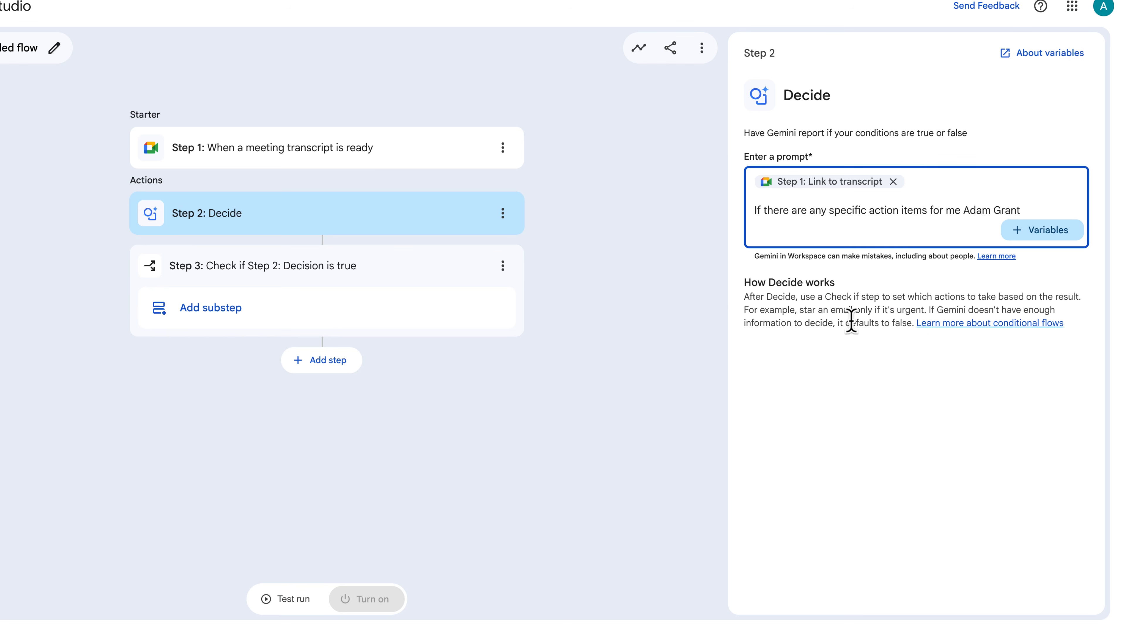
- Add a Summarize substep for meeting notes with instructions 'Summarise my Action Items from the Meeting'
{"action": "left_click", "coordinate": [236, 320]}
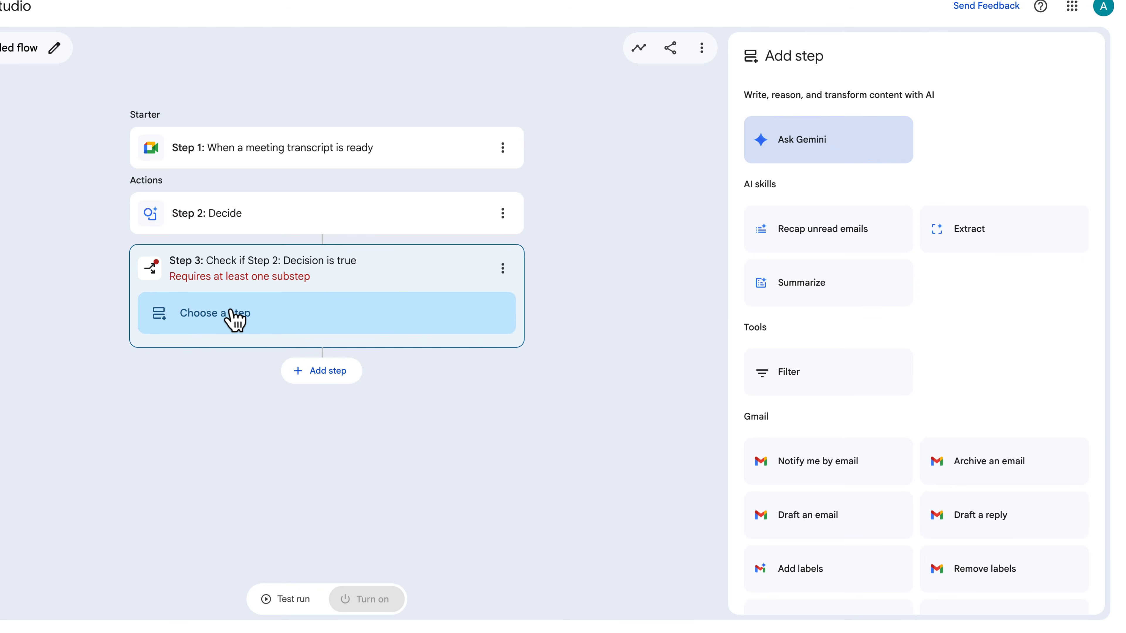
{"action": "left_click", "coordinate": [791, 289]}
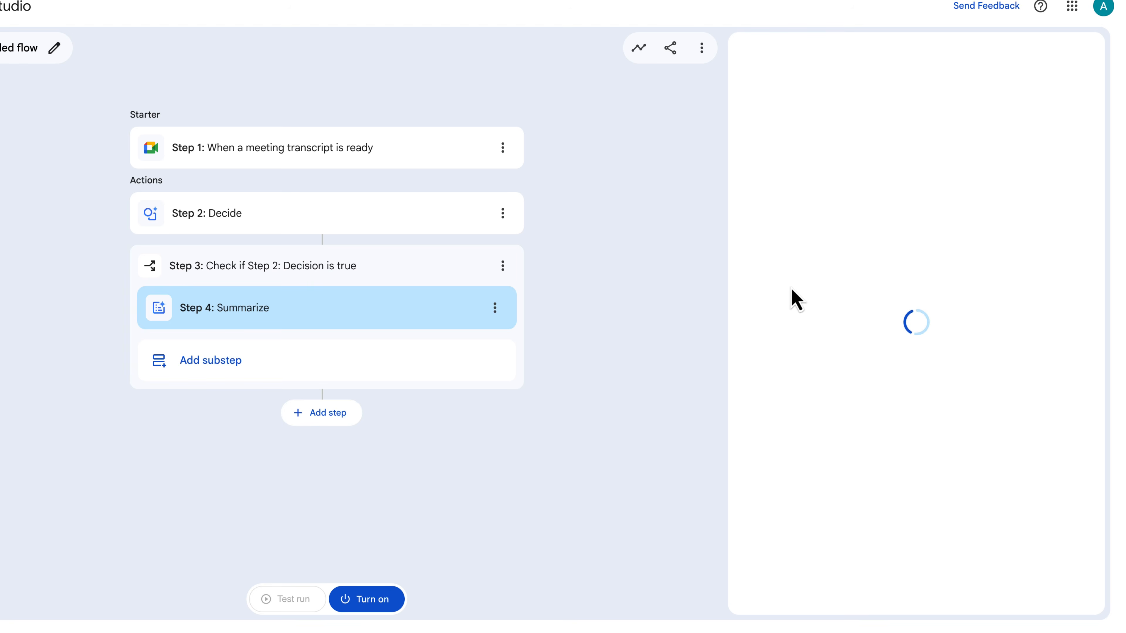
{"action": "left_click", "coordinate": [1020, 195]}
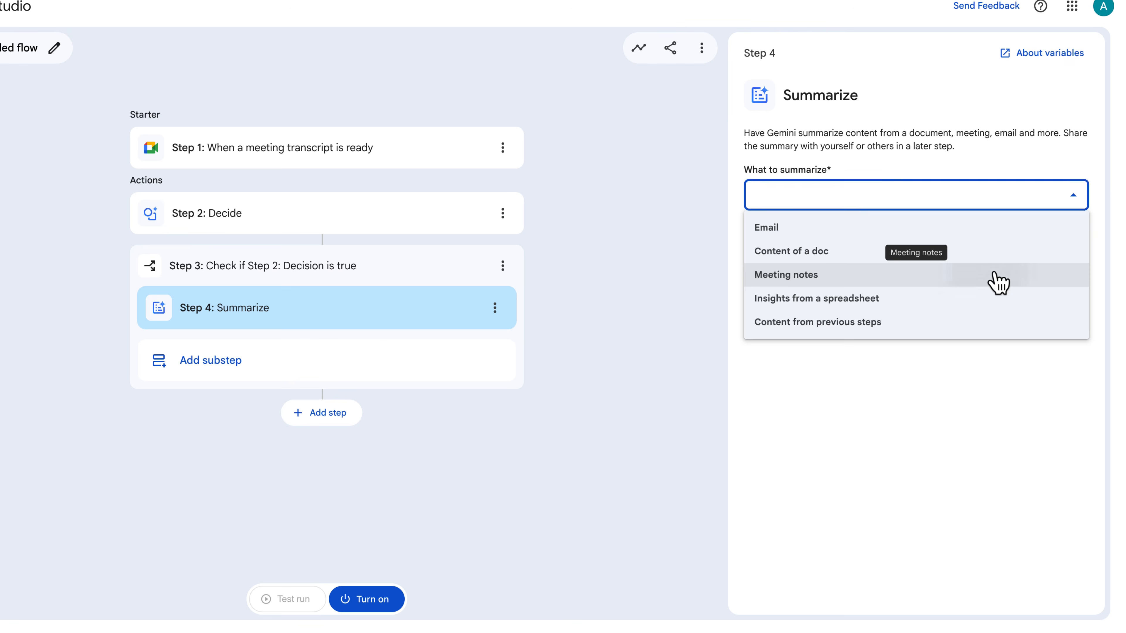
{"action": "left_click", "coordinate": [996, 282]}
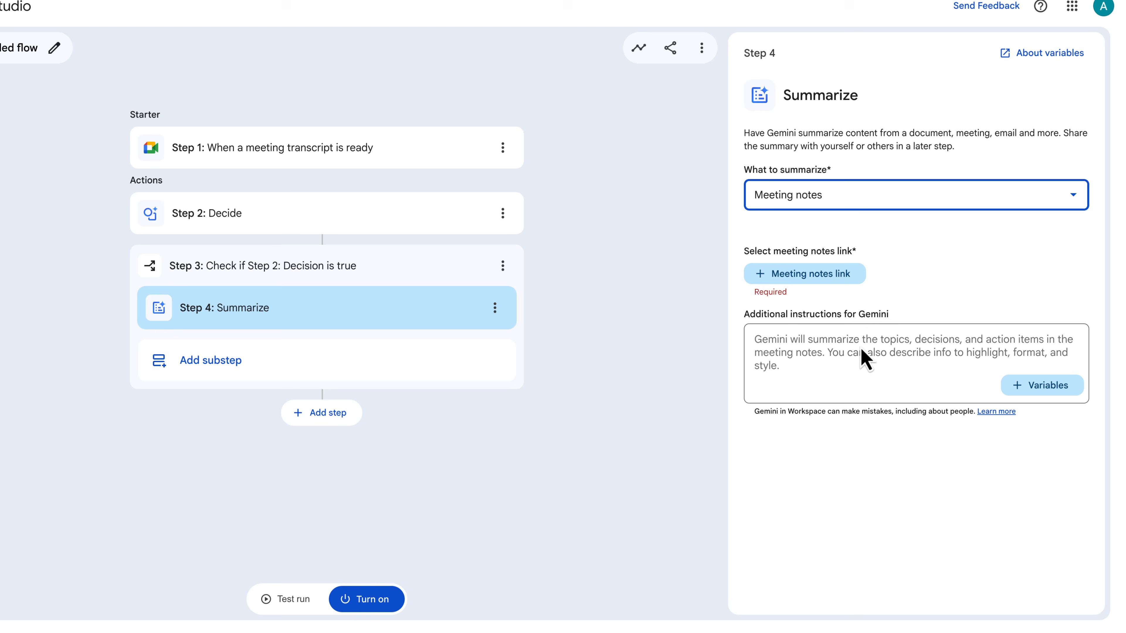
{"action": "left_click", "coordinate": [852, 345]}
{"action": "type", "text": "Summarise my Action Items from the Meeting"}
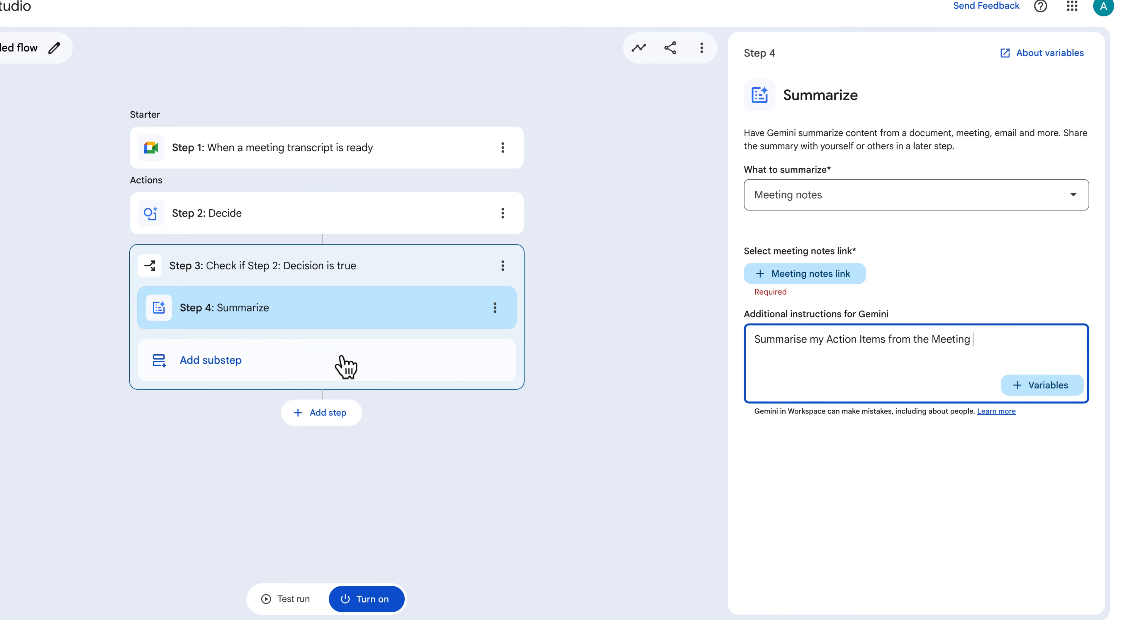
- Add a Create a task substep and enter 'Tasks from' as the task title
{"action": "left_click", "coordinate": [281, 368]}
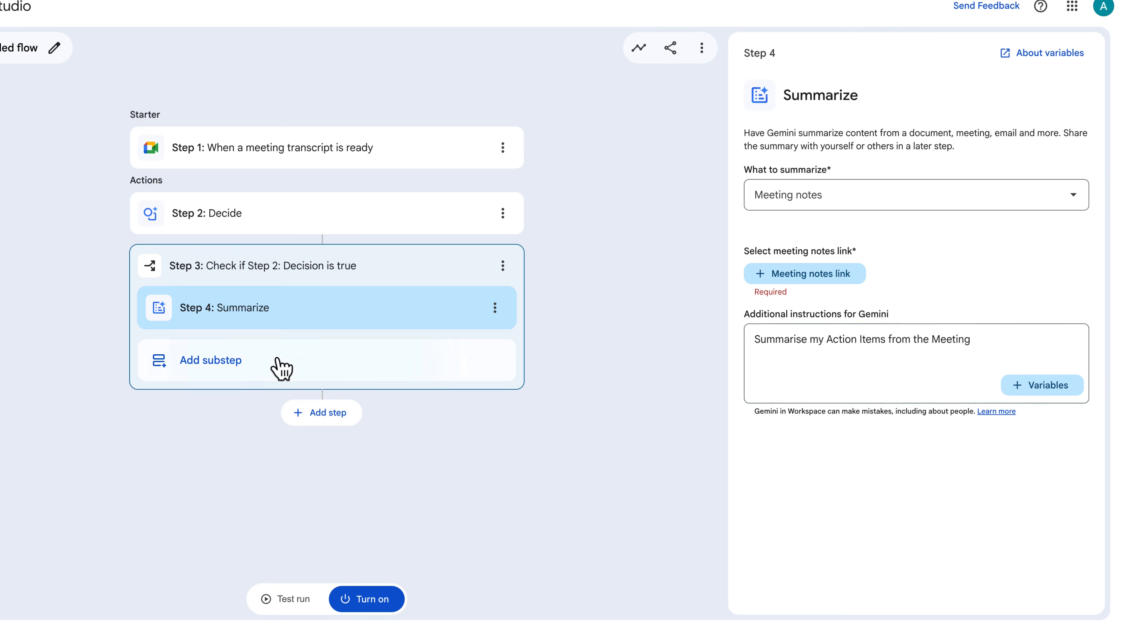
{"action": "scroll", "coordinate": [797, 355], "scroll_direction": "down", "scroll_amount": 10}
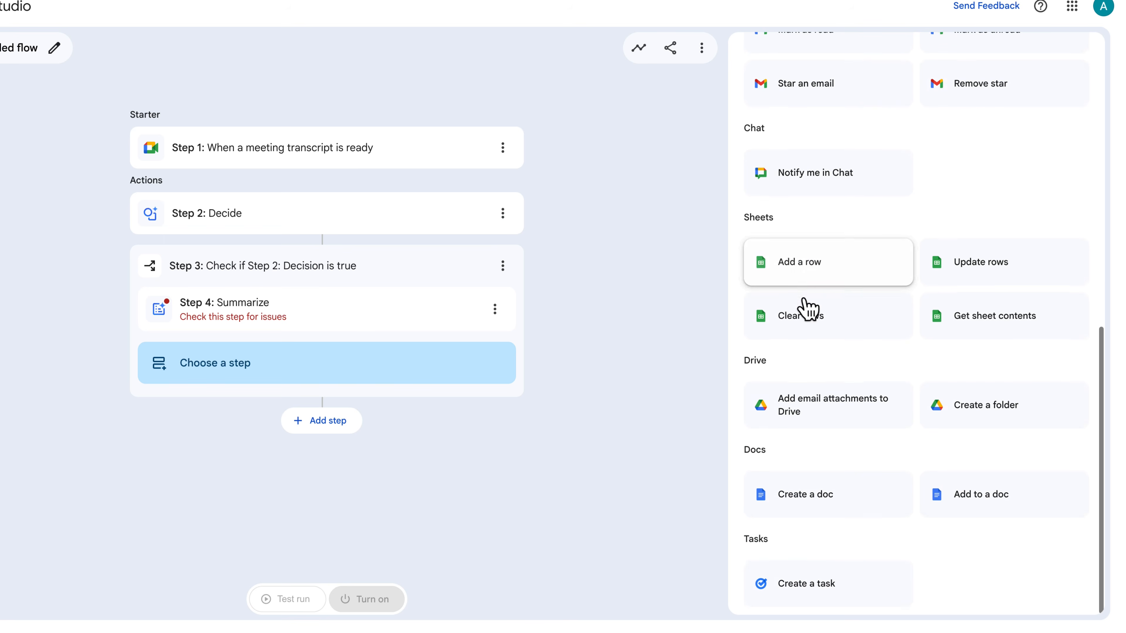
{"action": "left_click", "coordinate": [819, 585]}
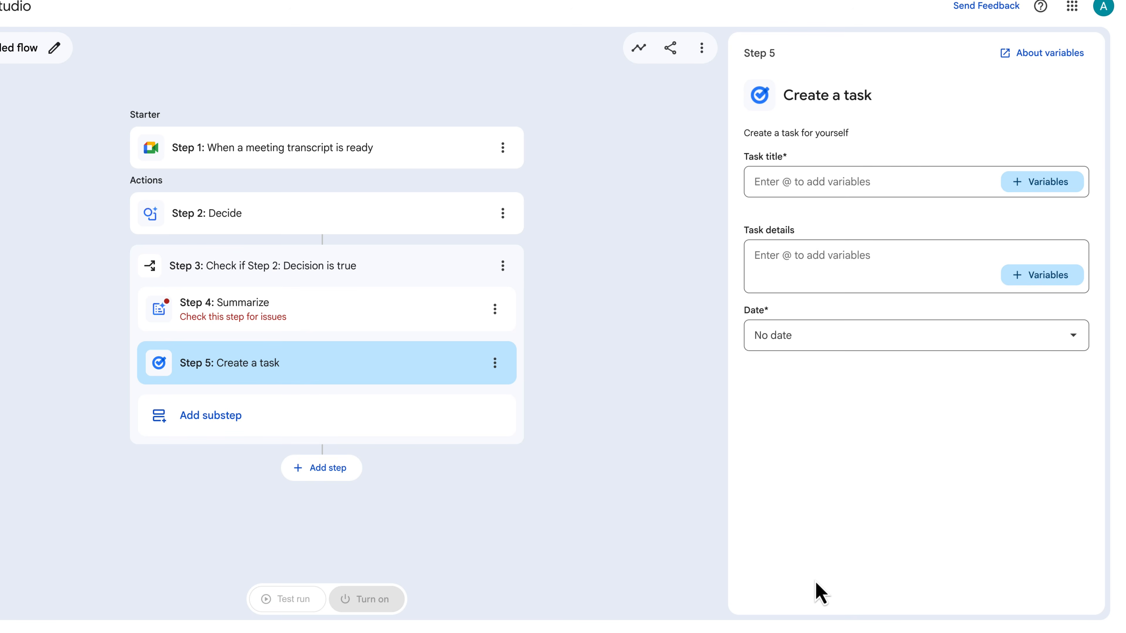
{"action": "left_click", "coordinate": [1060, 187]}
{"action": "left_click", "coordinate": [812, 181]}
{"action": "type", "text": "Tasks from"}
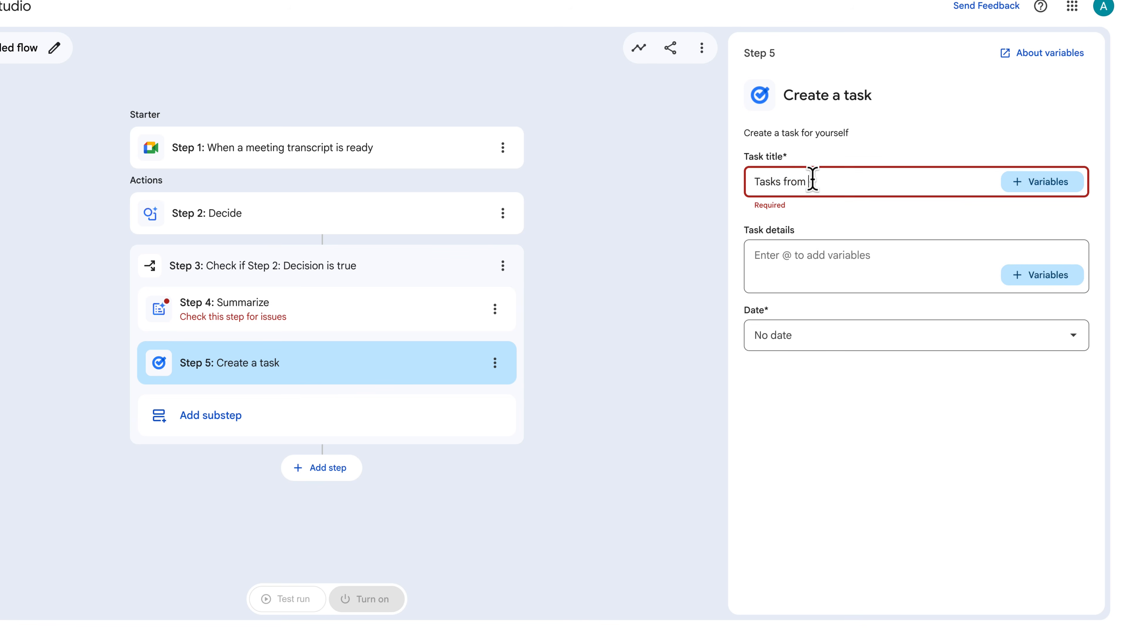
{"action": "left_click", "coordinate": [1068, 183]}
{"action": "left_click", "coordinate": [873, 254]}
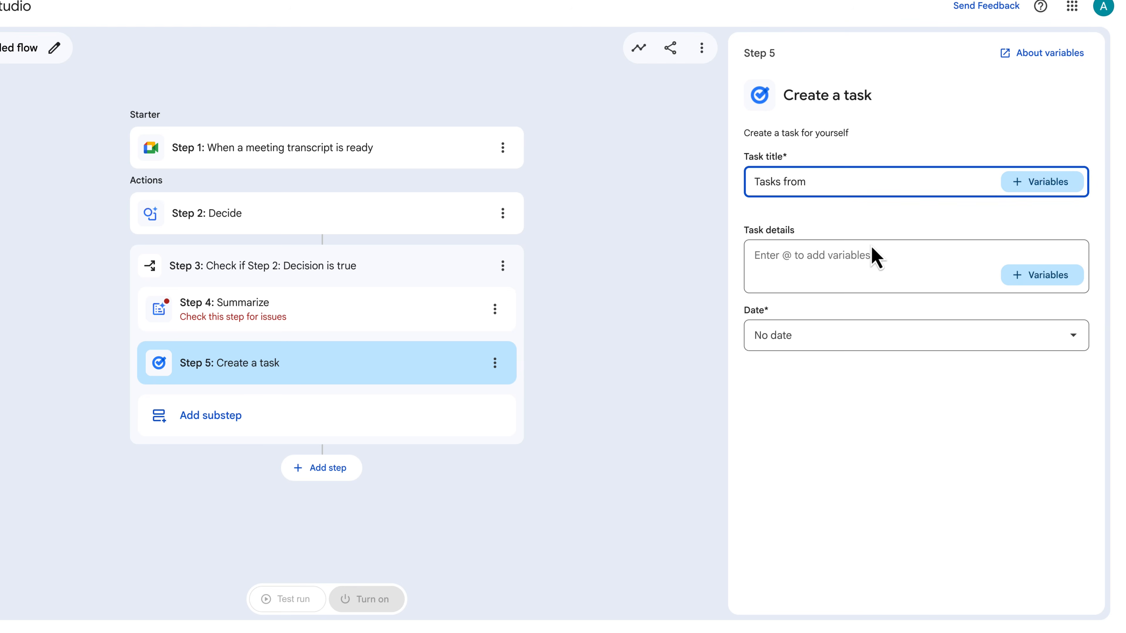
- Insert Step 4's Summary by Gemini into the task details and set the task date to Day the run starts
{"action": "left_click", "coordinate": [871, 251]}
{"action": "left_click", "coordinate": [1031, 278]}
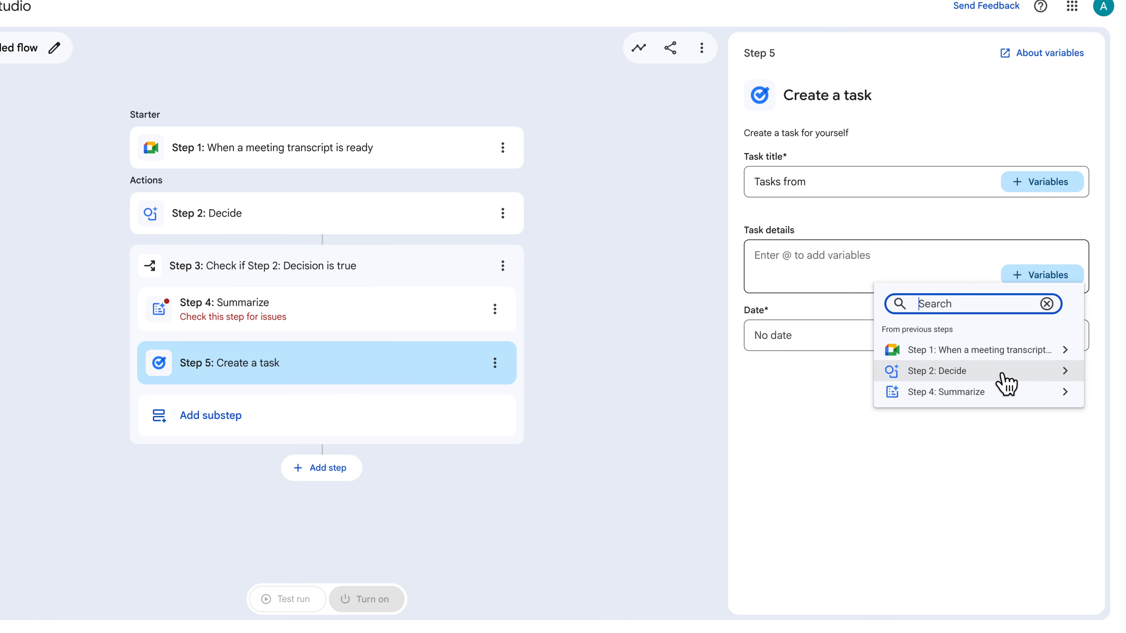
{"action": "left_click", "coordinate": [1001, 392]}
{"action": "left_click", "coordinate": [968, 322]}
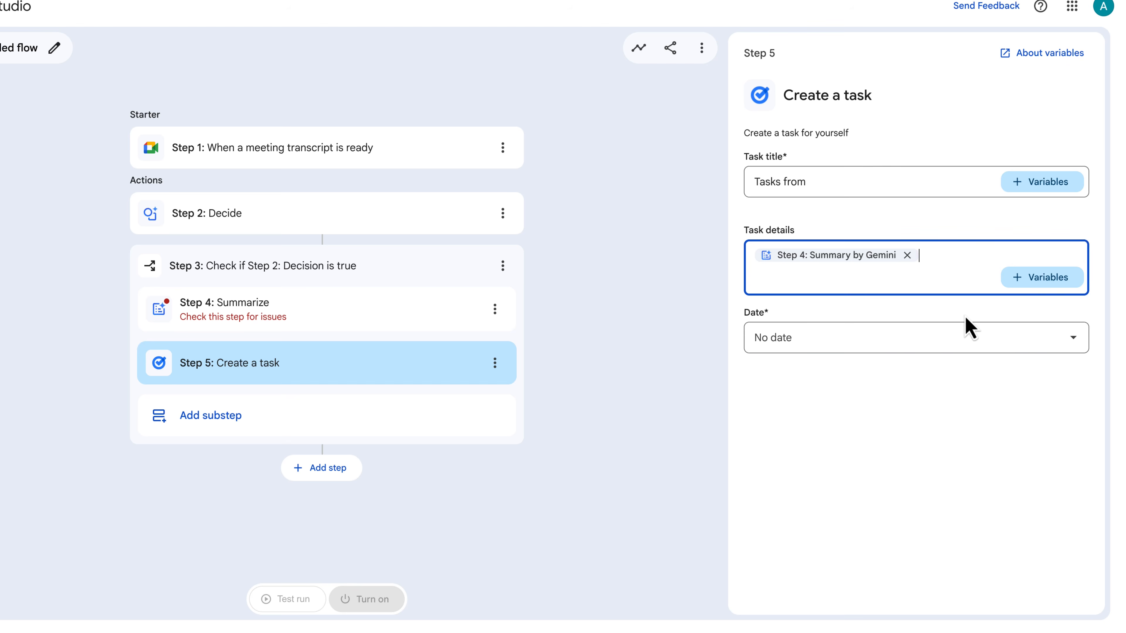
{"action": "left_click", "coordinate": [960, 343]}
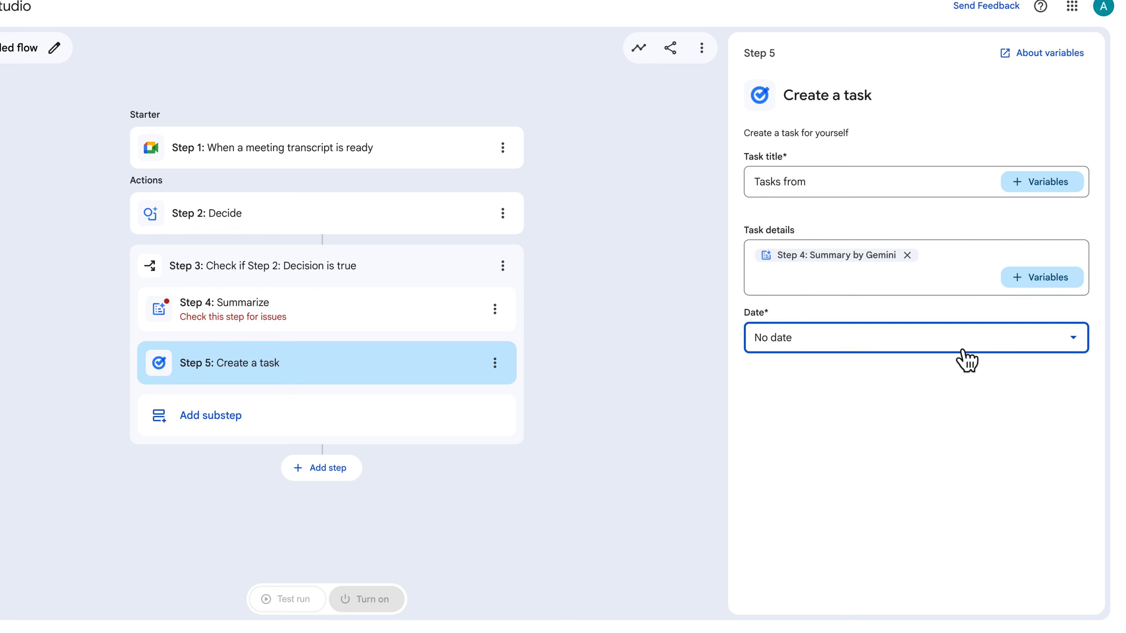
{"action": "left_click", "coordinate": [944, 401]}
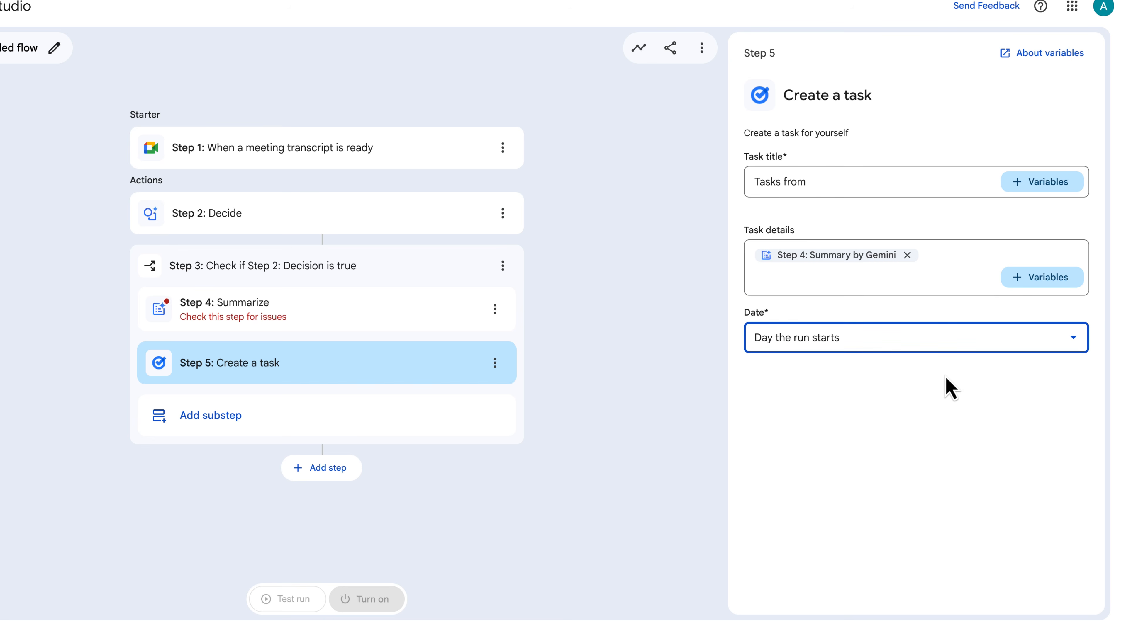
- Extend the task title to 'Tasks from Todays meeting:' followed by Step 1's Link to transcript variable
{"action": "left_click", "coordinate": [862, 182]}
{"action": "type", "text": "Todays meeting"}
{"action": "left_click", "coordinate": [1036, 182]}
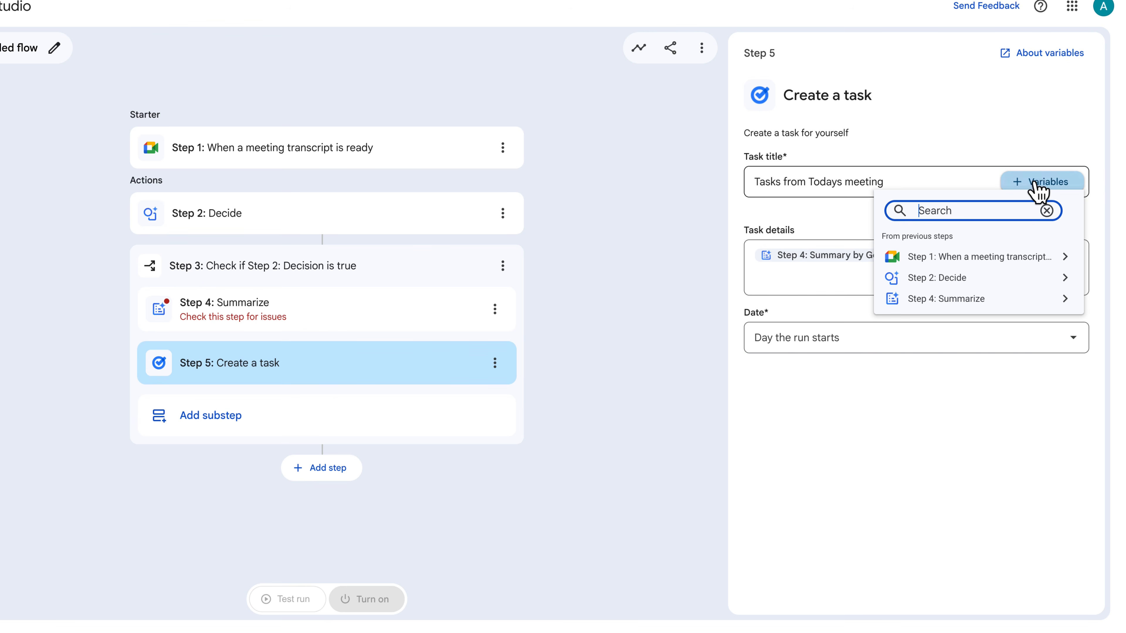
{"action": "left_click", "coordinate": [1001, 259]}
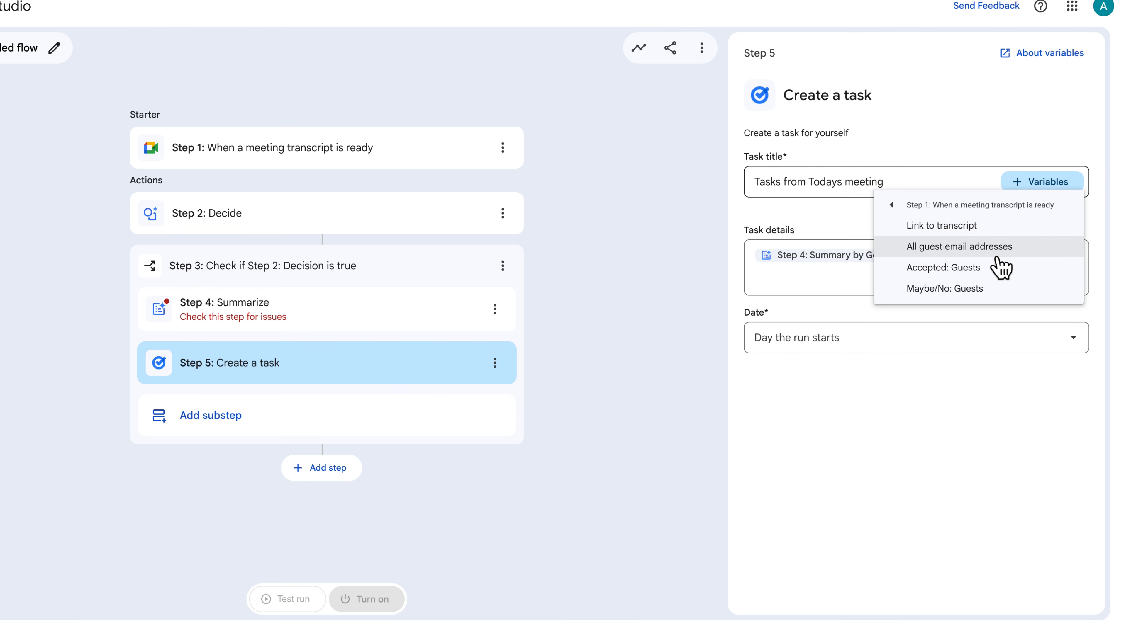
{"action": "left_click", "coordinate": [977, 227]}
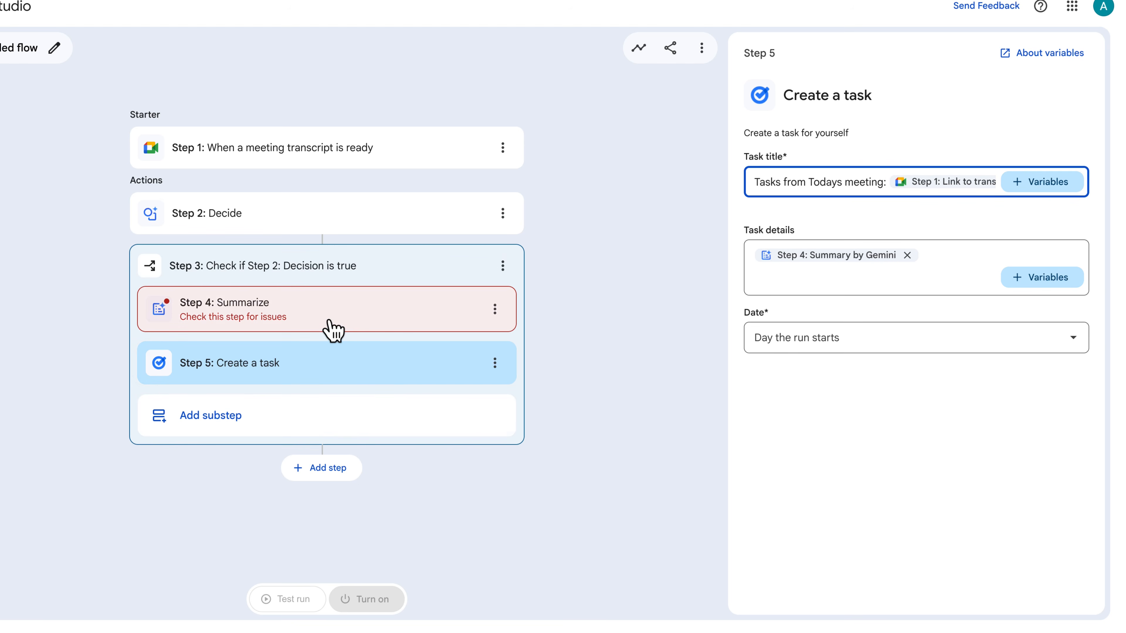
- Set the Summarize step's meeting notes link to Step 1's Link to transcript
{"action": "left_click", "coordinate": [332, 329]}
{"action": "left_click", "coordinate": [776, 316]}
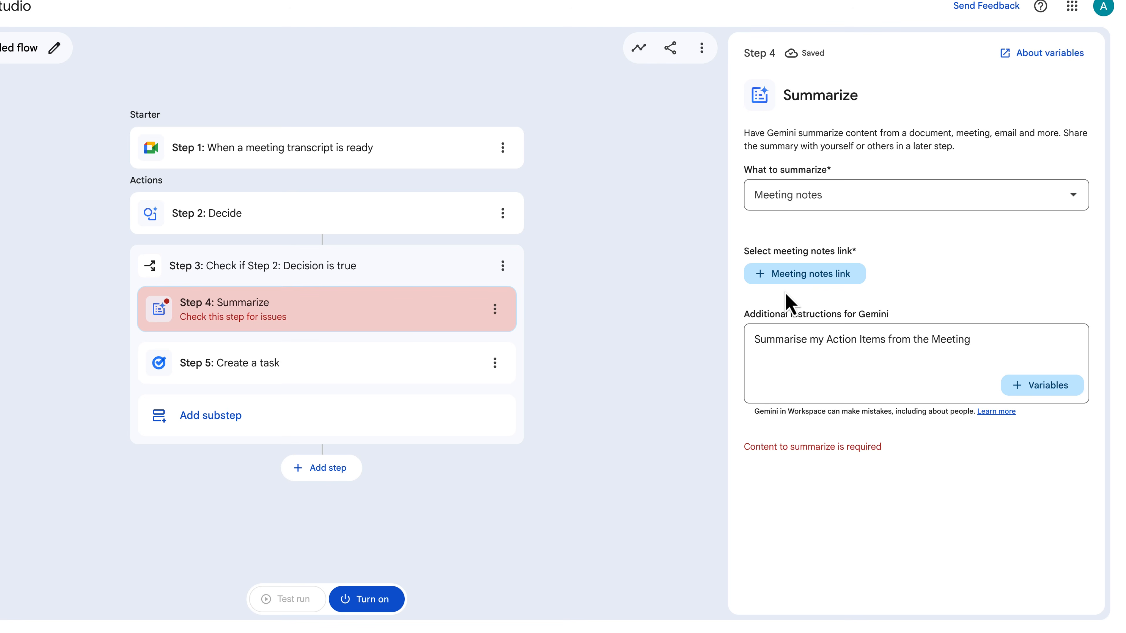
{"action": "left_click", "coordinate": [788, 279]}
{"action": "left_click", "coordinate": [820, 318]}
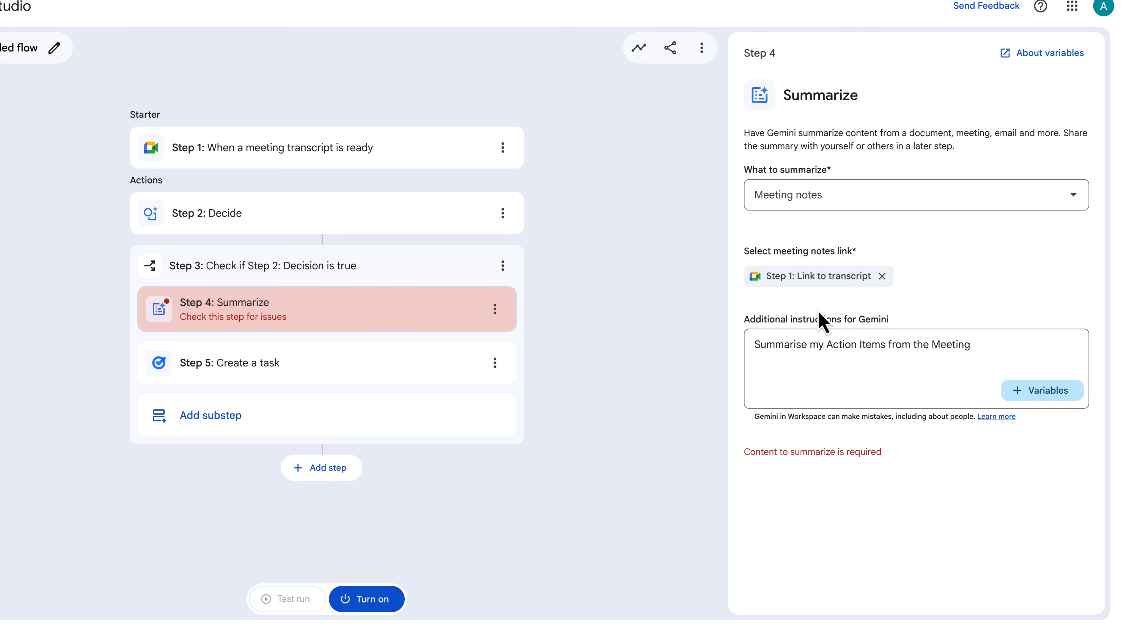
- Start a test run of the flow, reselecting the weekly task meeting as the input meeting
{"action": "left_click", "coordinate": [293, 602]}
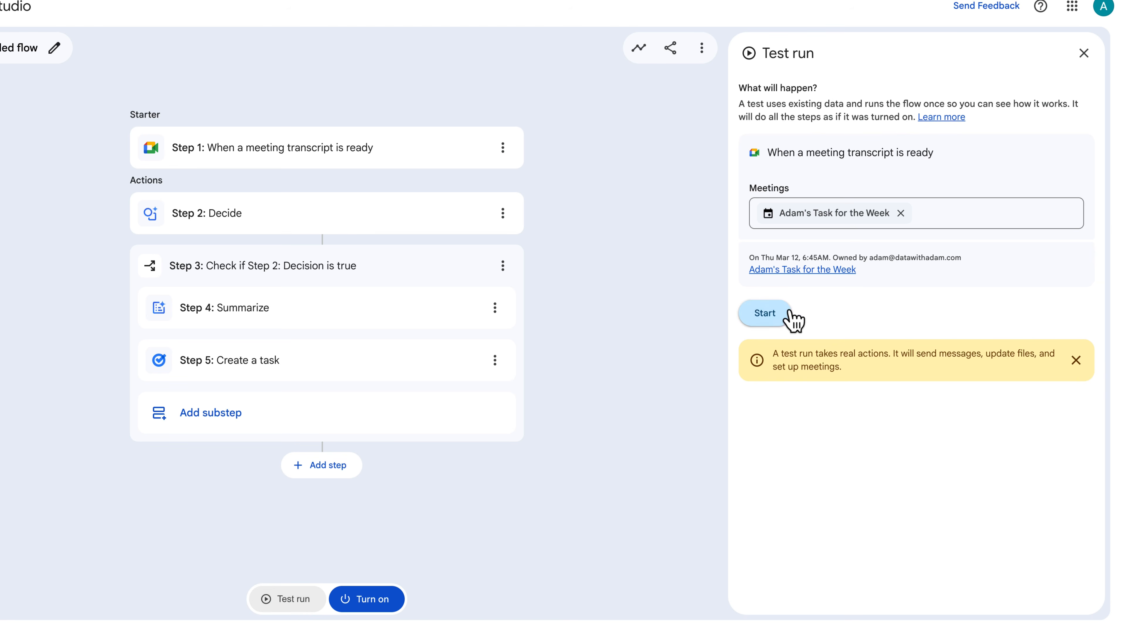
{"action": "left_click", "coordinate": [901, 213]}
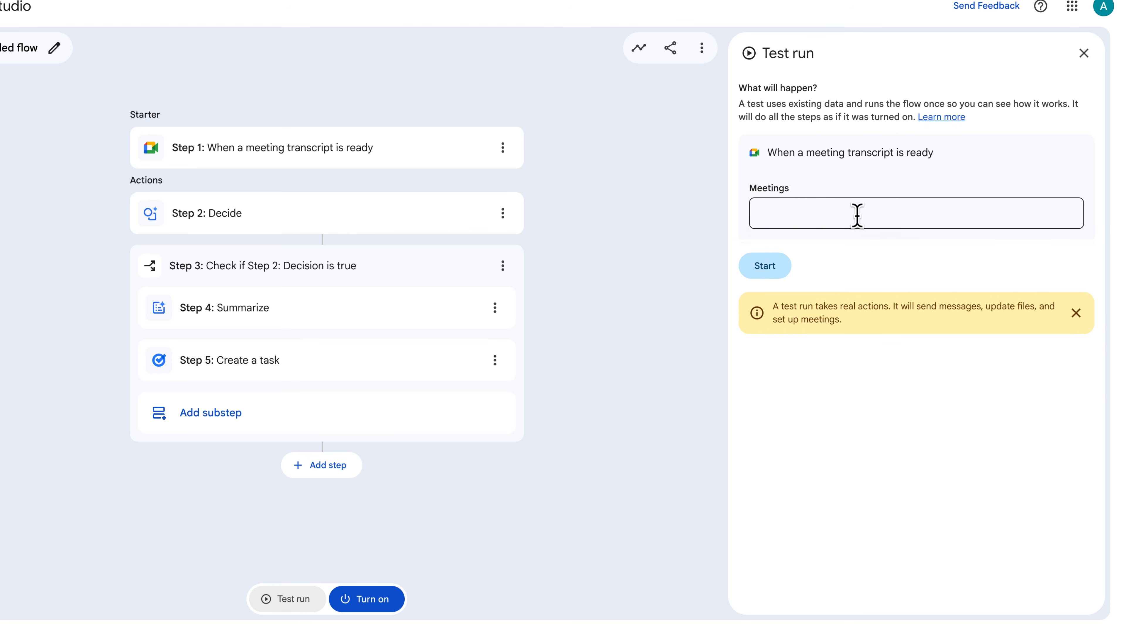
{"action": "left_click", "coordinate": [810, 269]}
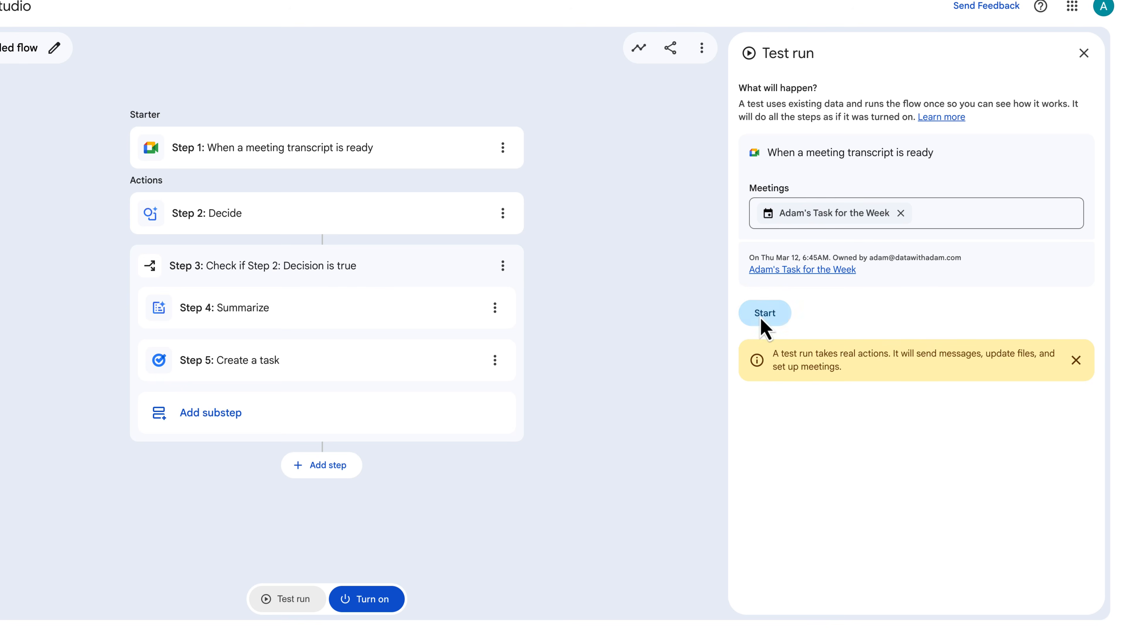
{"action": "left_click", "coordinate": [764, 315]}
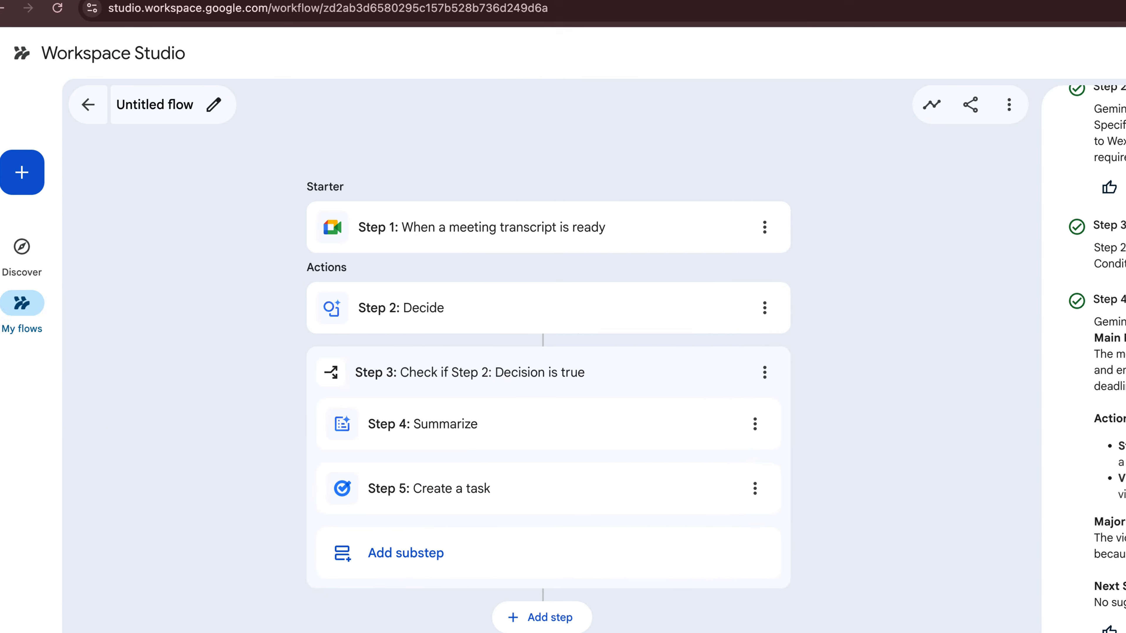
- Open the created task in Google Tasks and review its title, transcript link and summary details
{"action": "left_click", "coordinate": [762, 511]}
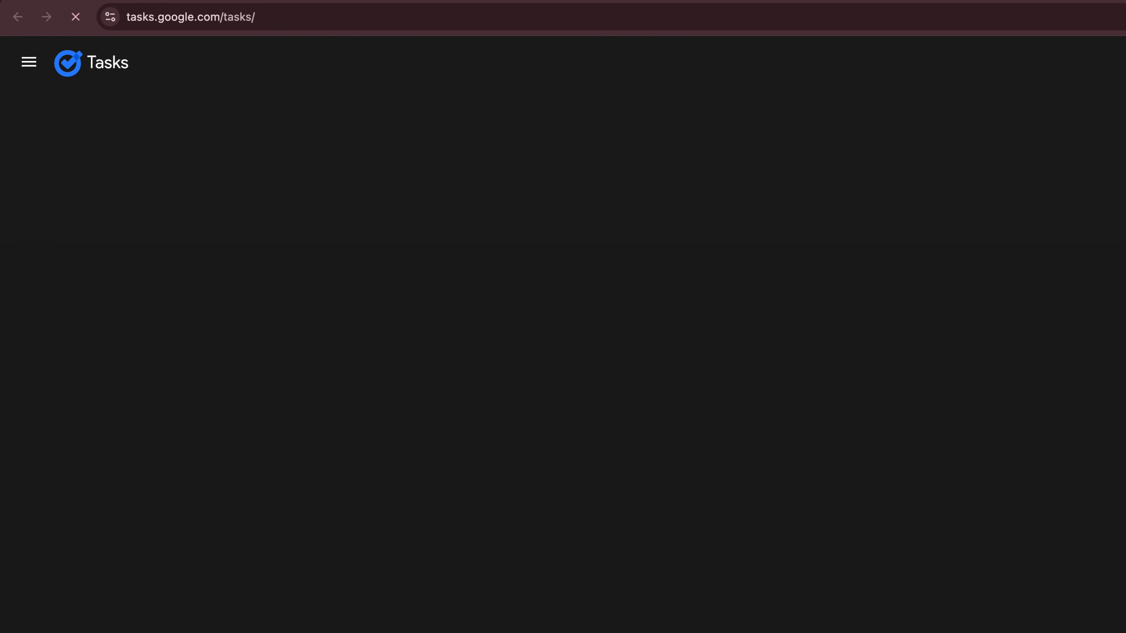
{"action": "left_click", "coordinate": [726, 231]}
{"action": "left_click", "coordinate": [726, 300]}
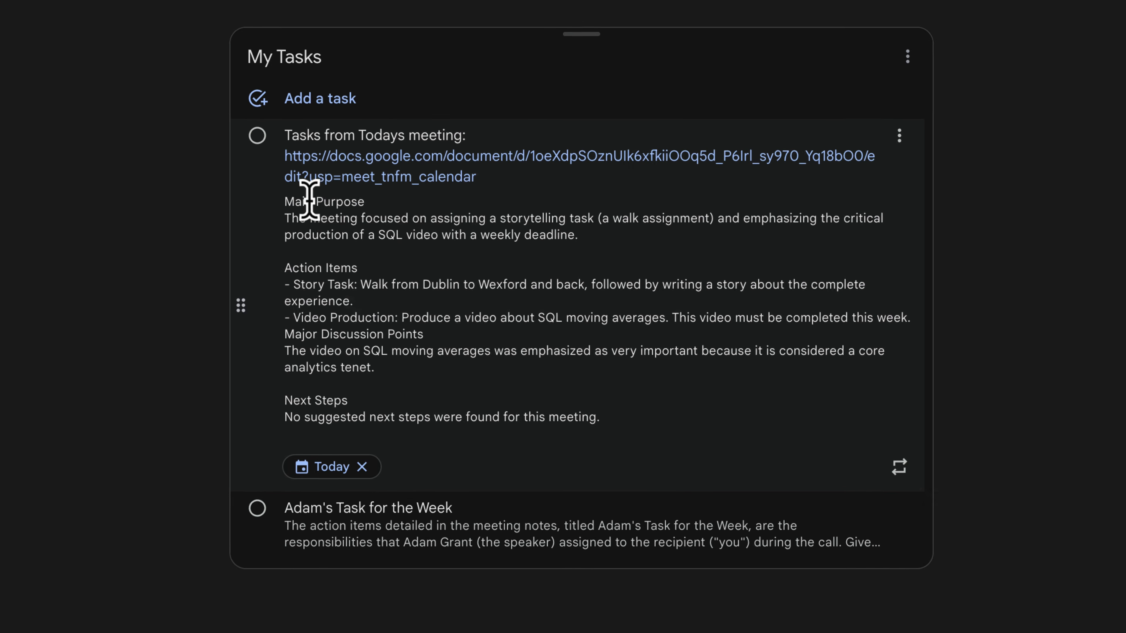
{"action": "left_click_drag", "start_coordinate": [668, 235], "coordinate": [902, 240]}
{"action": "left_click_drag", "start_coordinate": [609, 224], "coordinate": [613, 233]}
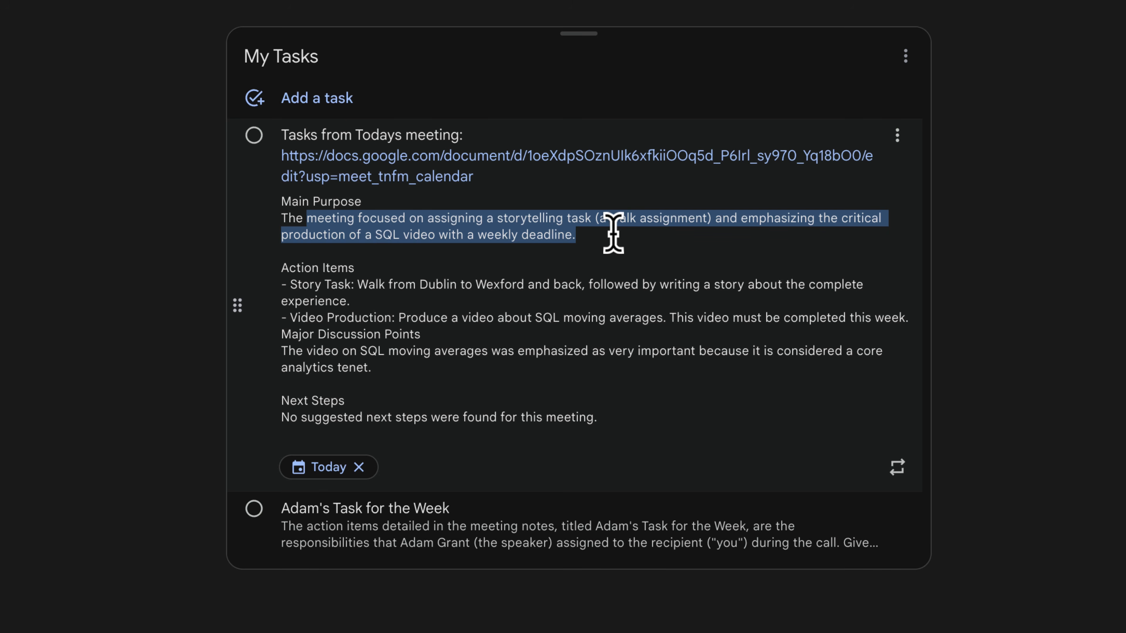
{"action": "left_click_drag", "start_coordinate": [358, 284], "coordinate": [452, 364]}
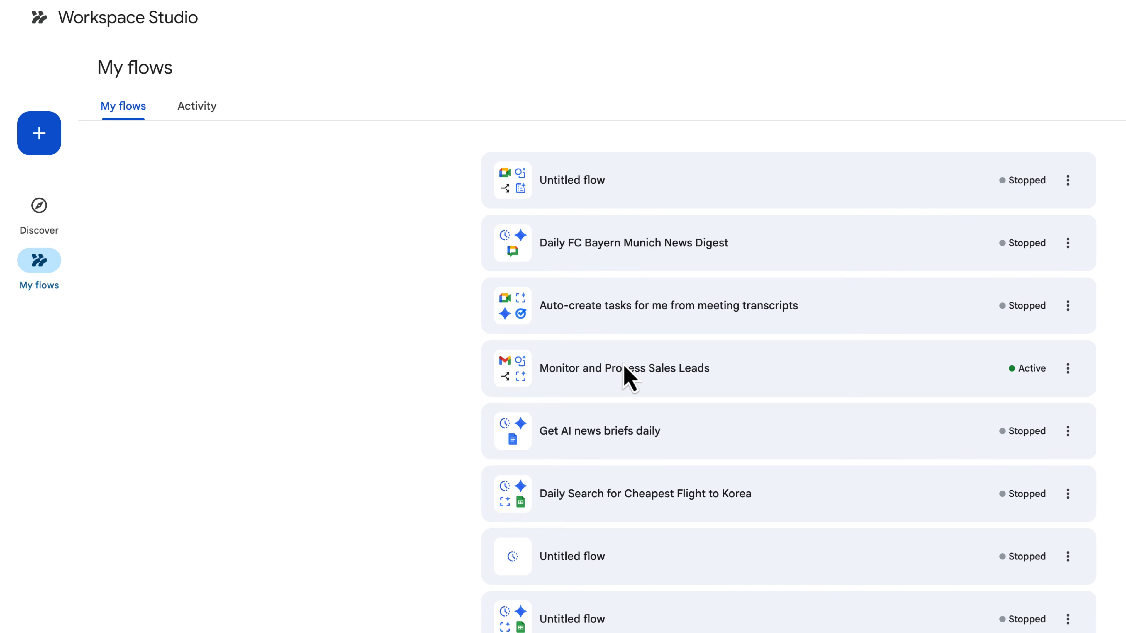
- Open the Monitor and Process Sales Leads flow and review the email starter's filter settings
{"action": "left_click", "coordinate": [625, 368]}
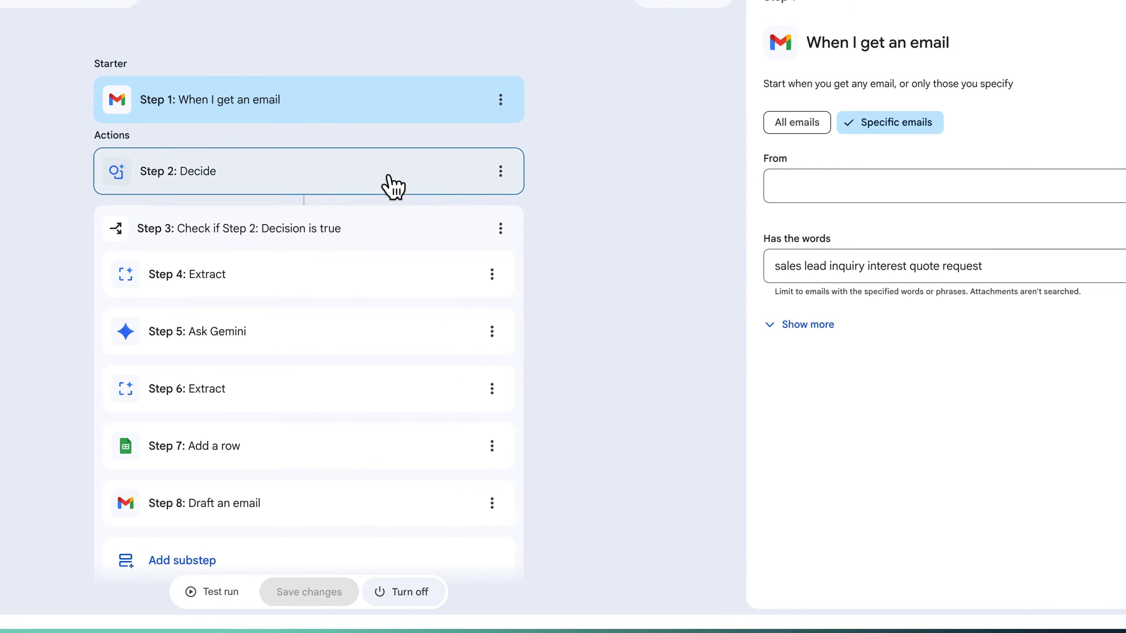
{"action": "scroll", "coordinate": [351, 75], "scroll_direction": "down", "scroll_amount": 2}
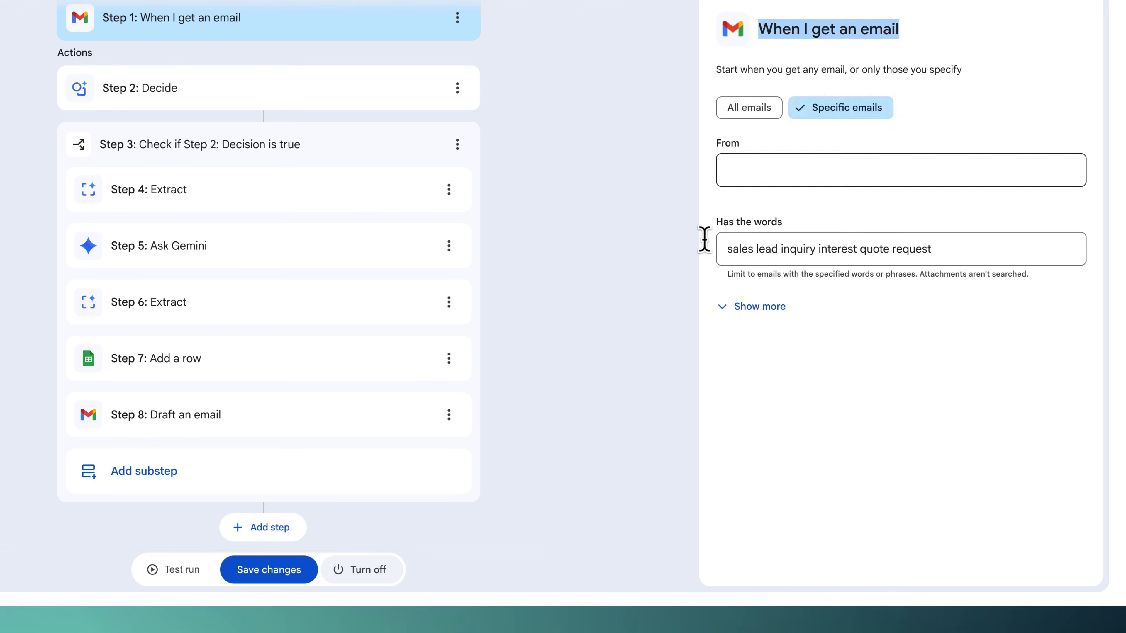
{"action": "left_click_drag", "start_coordinate": [735, 249], "coordinate": [930, 247]}
{"action": "left_click", "coordinate": [770, 313]}
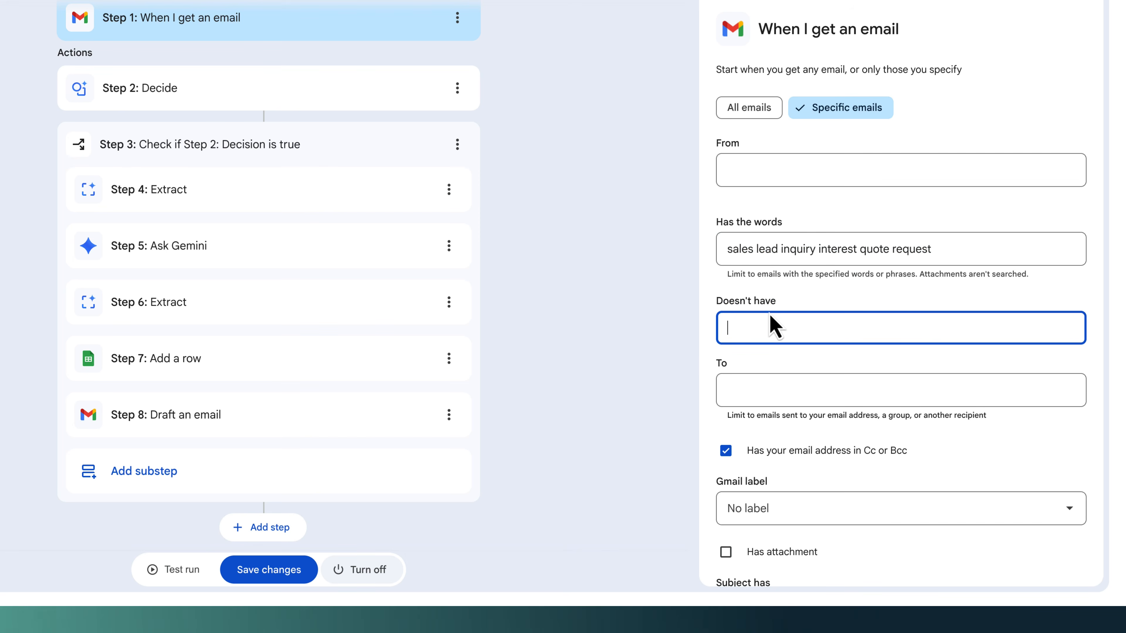
{"action": "scroll", "coordinate": [789, 311], "scroll_direction": "down", "scroll_amount": 5}
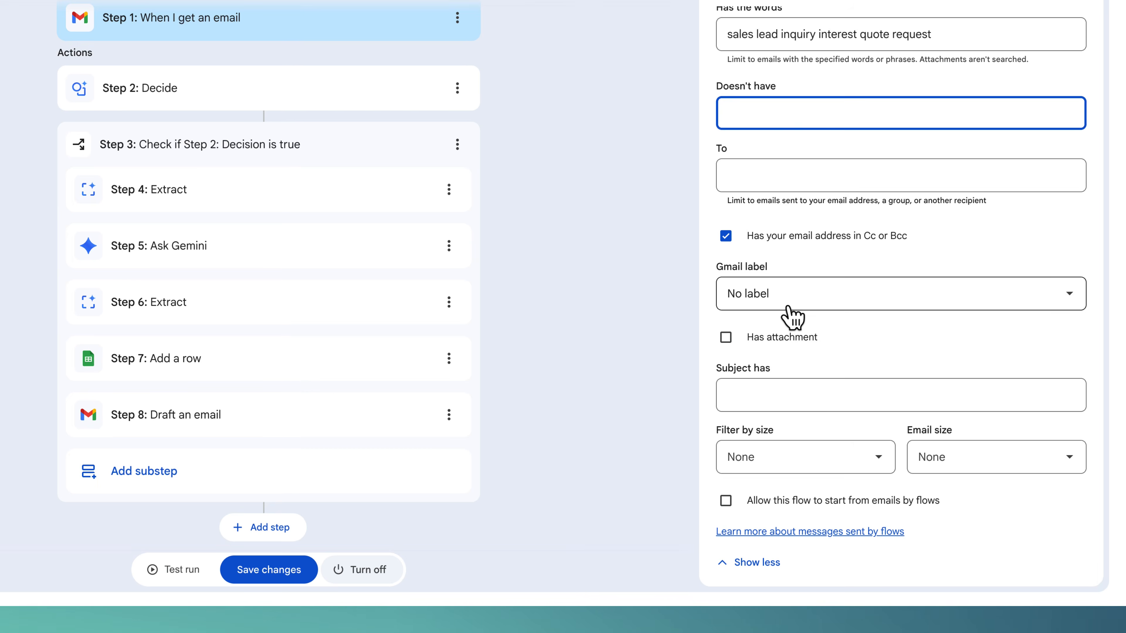
- Rebuild the Decide prompt by reinserting Step 1's Email subject and Email body variables after their labels
{"action": "left_click", "coordinate": [187, 92]}
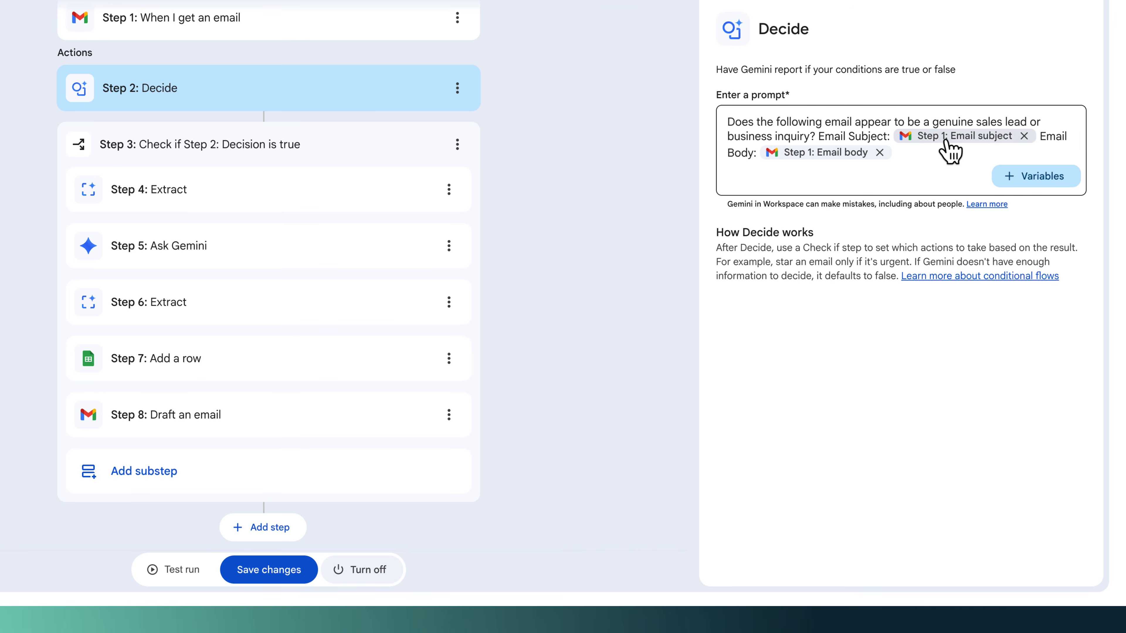
{"action": "mouse_move", "coordinate": [961, 139]}
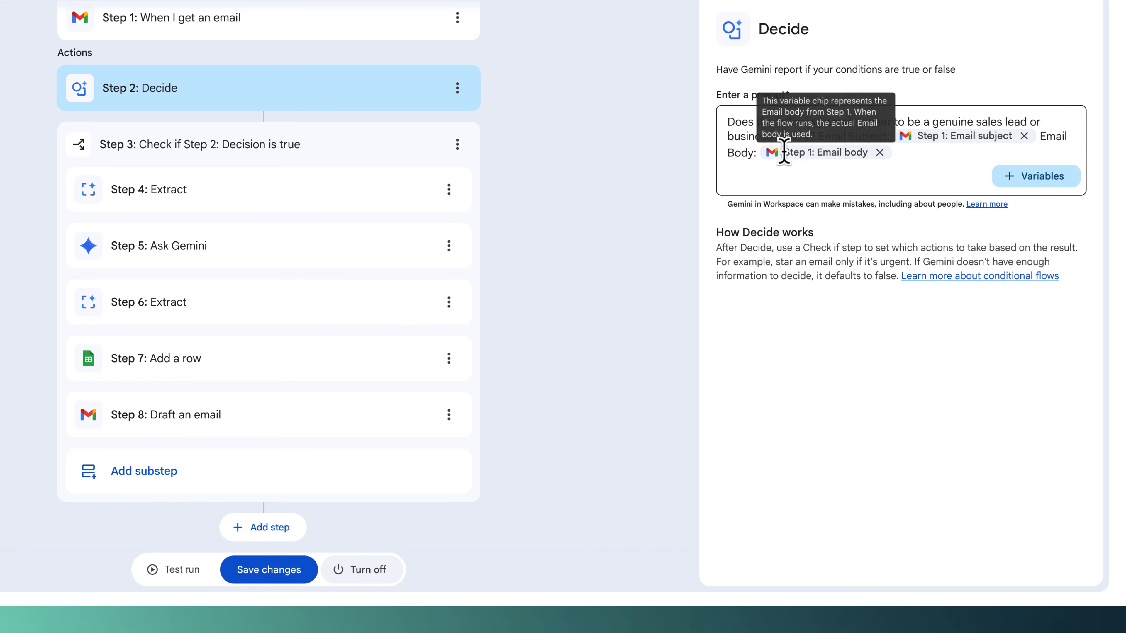
{"action": "left_click", "coordinate": [880, 152]}
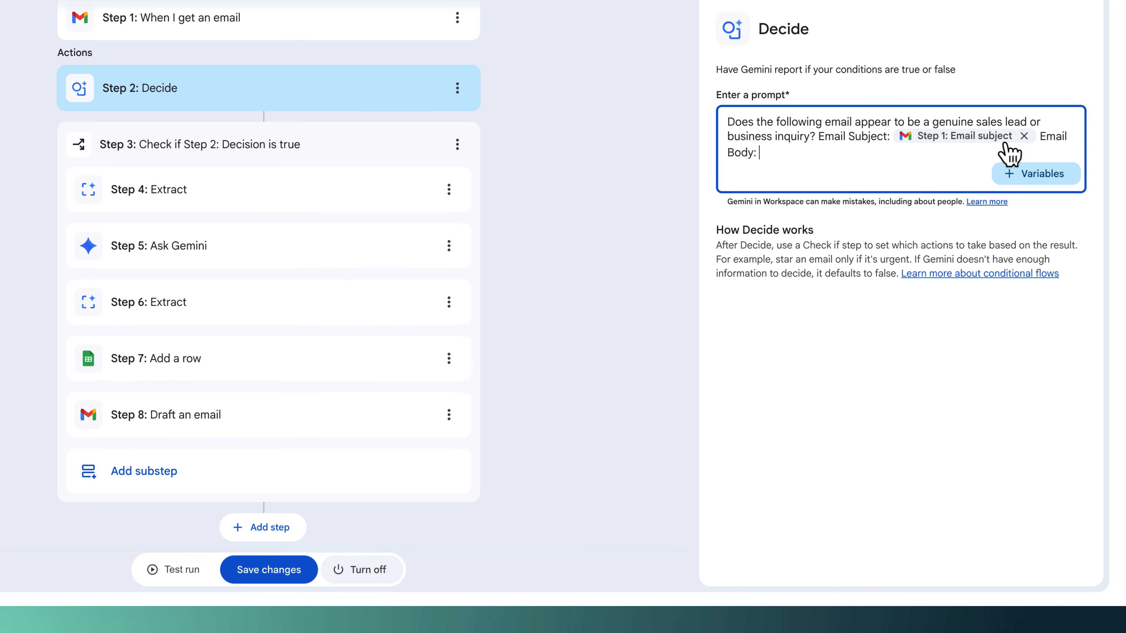
{"action": "left_click", "coordinate": [1024, 135]}
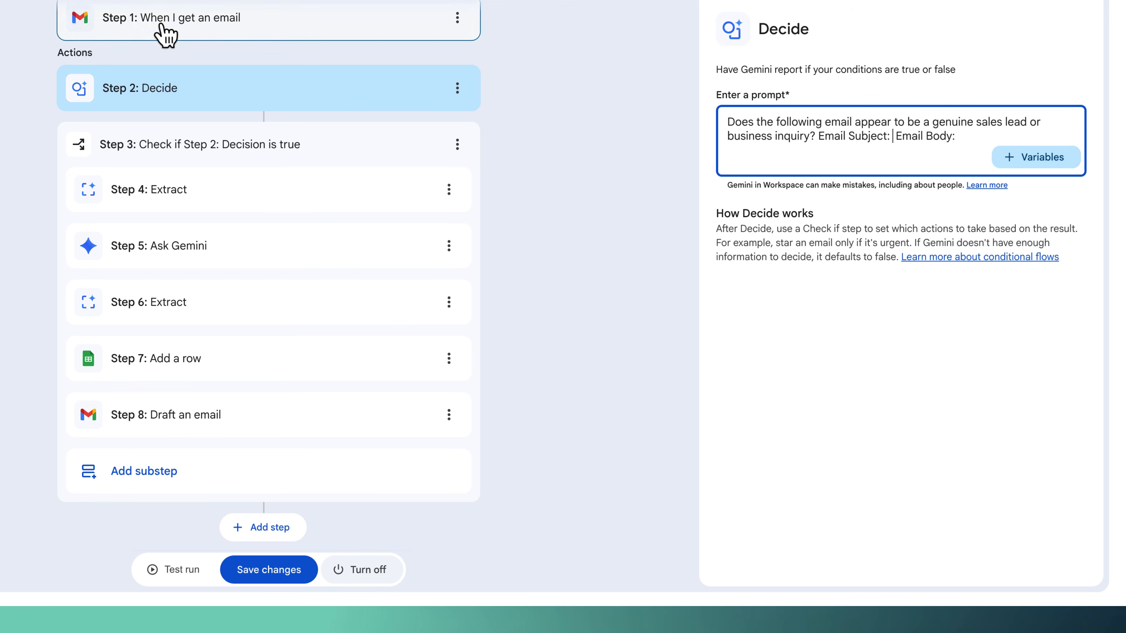
{"action": "left_click", "coordinate": [891, 136]}
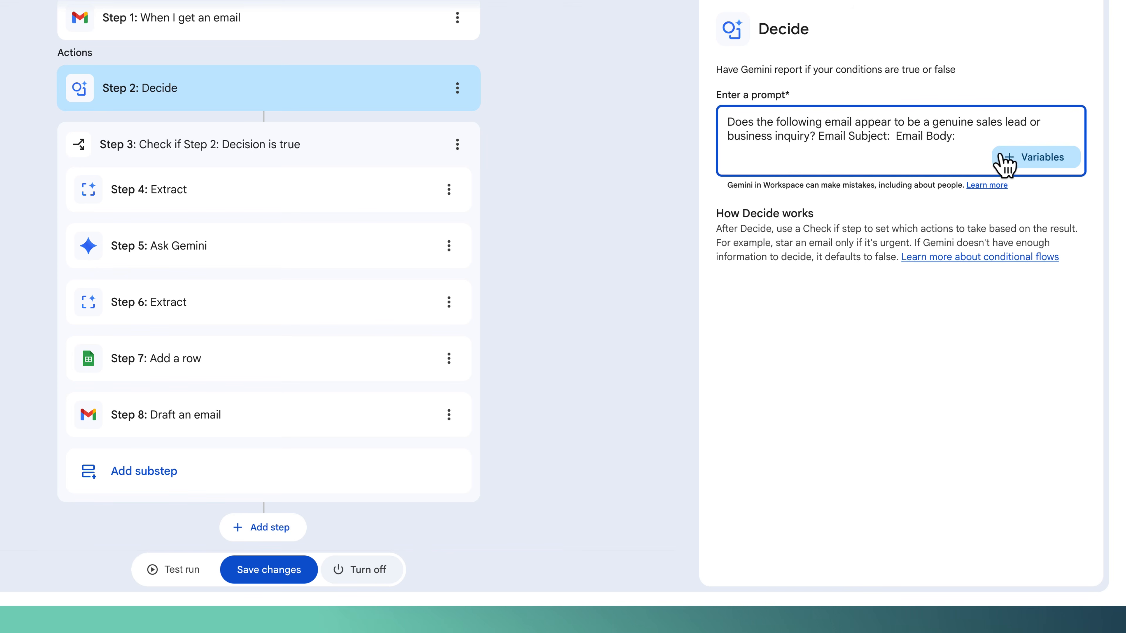
{"action": "left_click", "coordinate": [1027, 161]}
{"action": "left_click", "coordinate": [995, 242]}
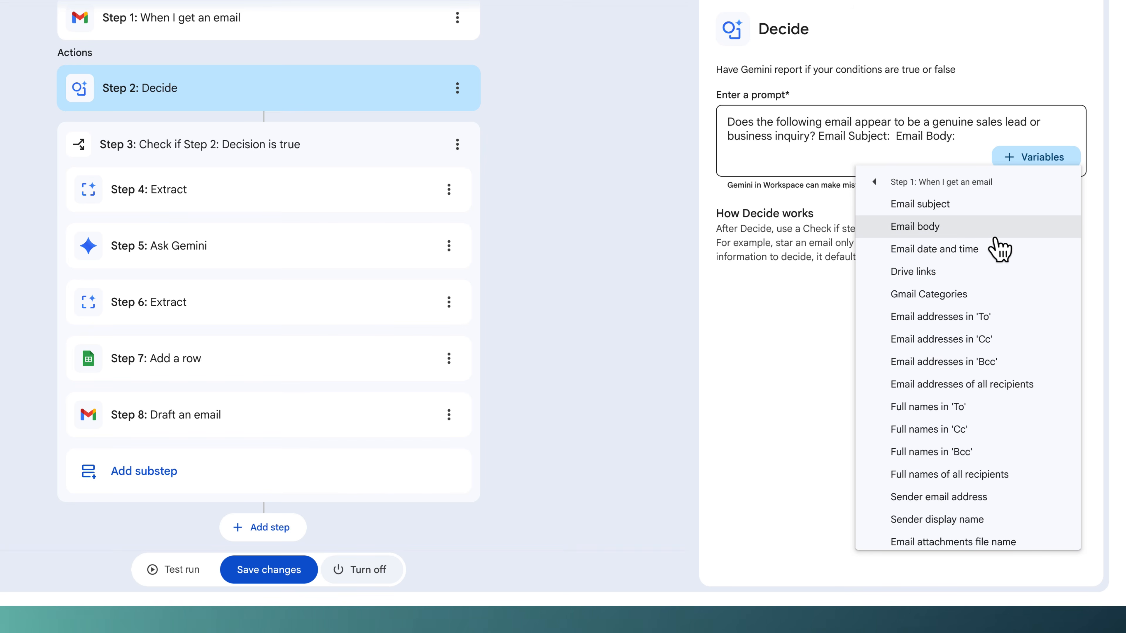
{"action": "left_click", "coordinate": [953, 205]}
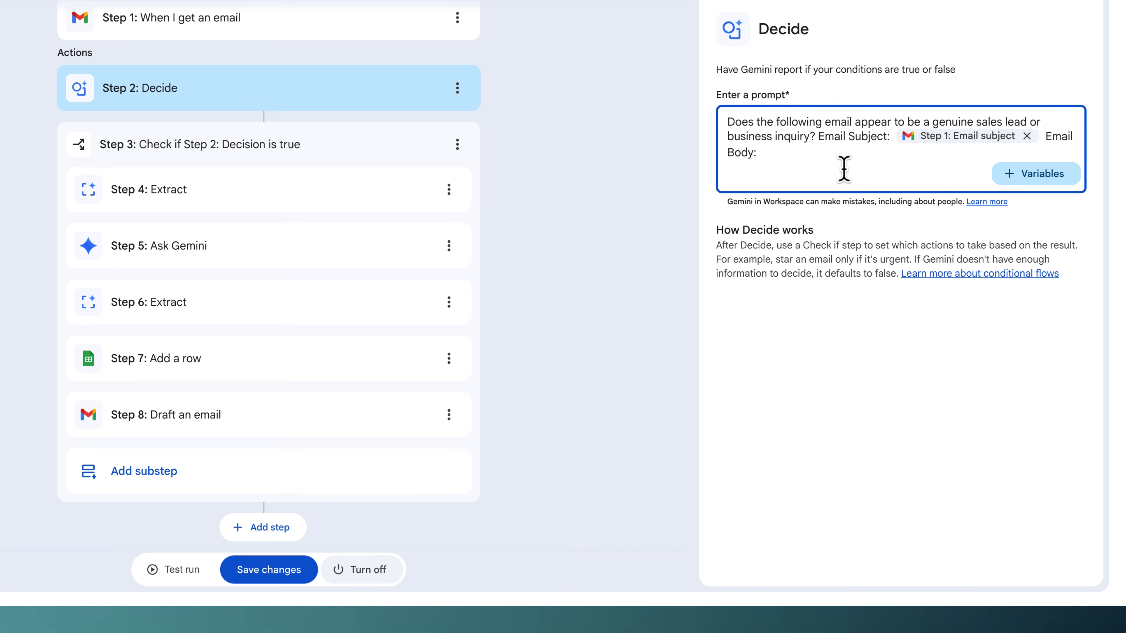
{"action": "left_click", "coordinate": [1017, 173]}
{"action": "left_click", "coordinate": [973, 253]}
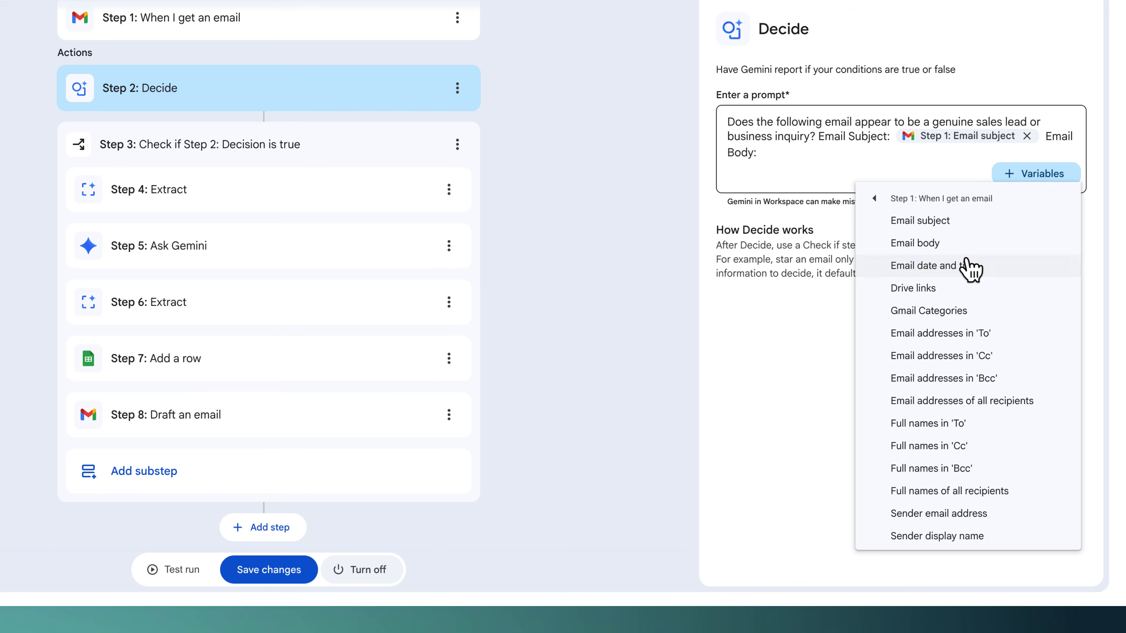
{"action": "left_click", "coordinate": [957, 244]}
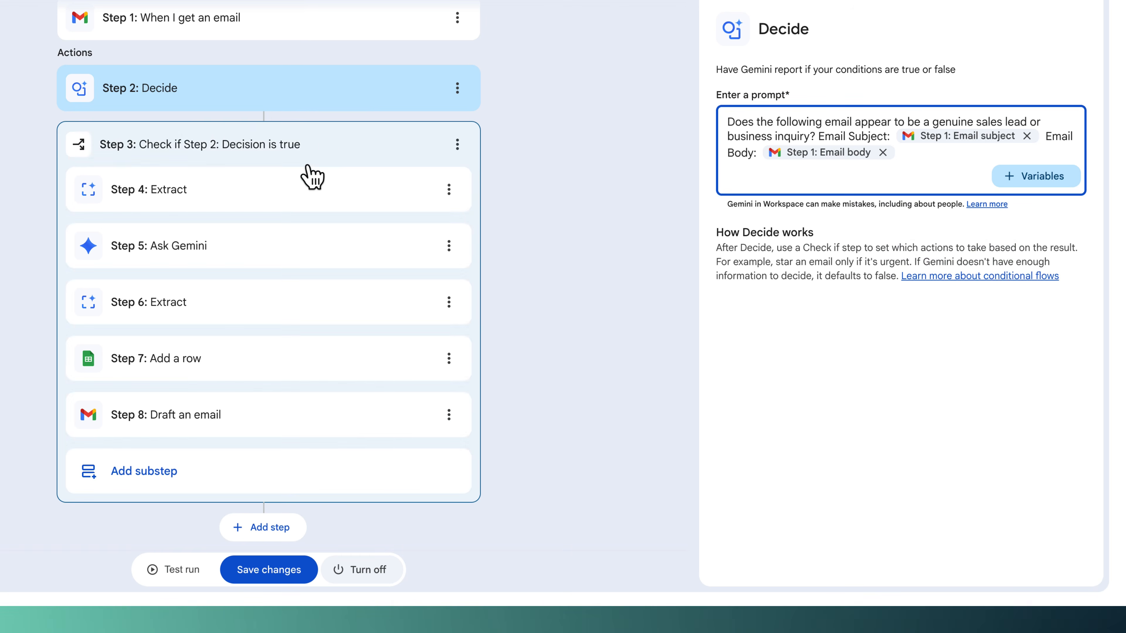
- Inspect the Check if condition and the Step 4 Extract content variable and custom content name
{"action": "left_click", "coordinate": [298, 144]}
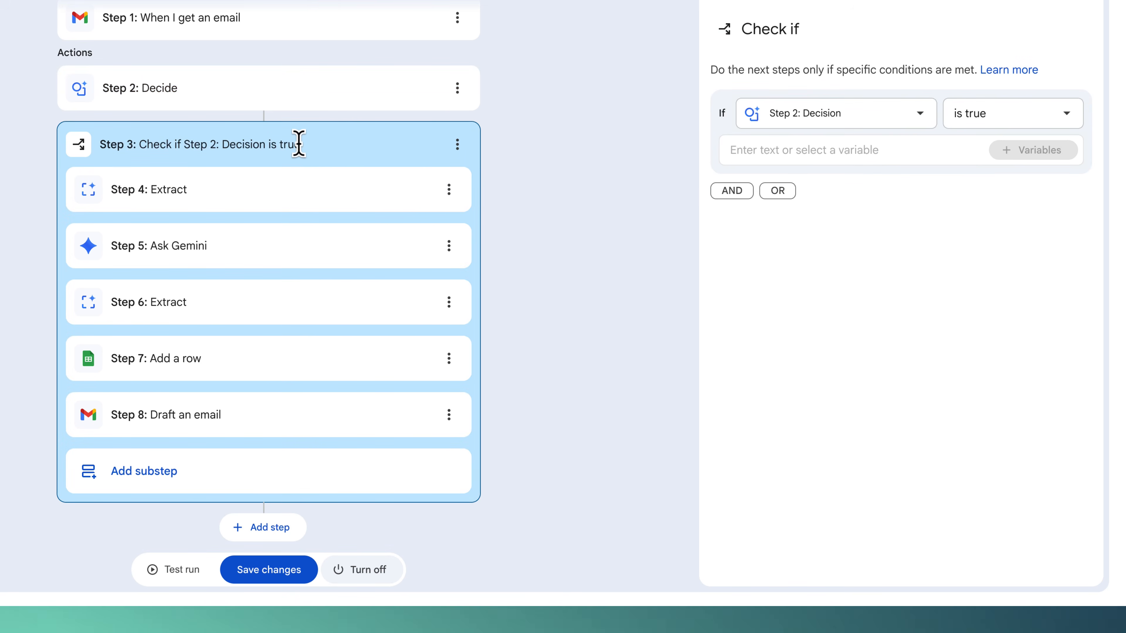
{"action": "left_click", "coordinate": [272, 206]}
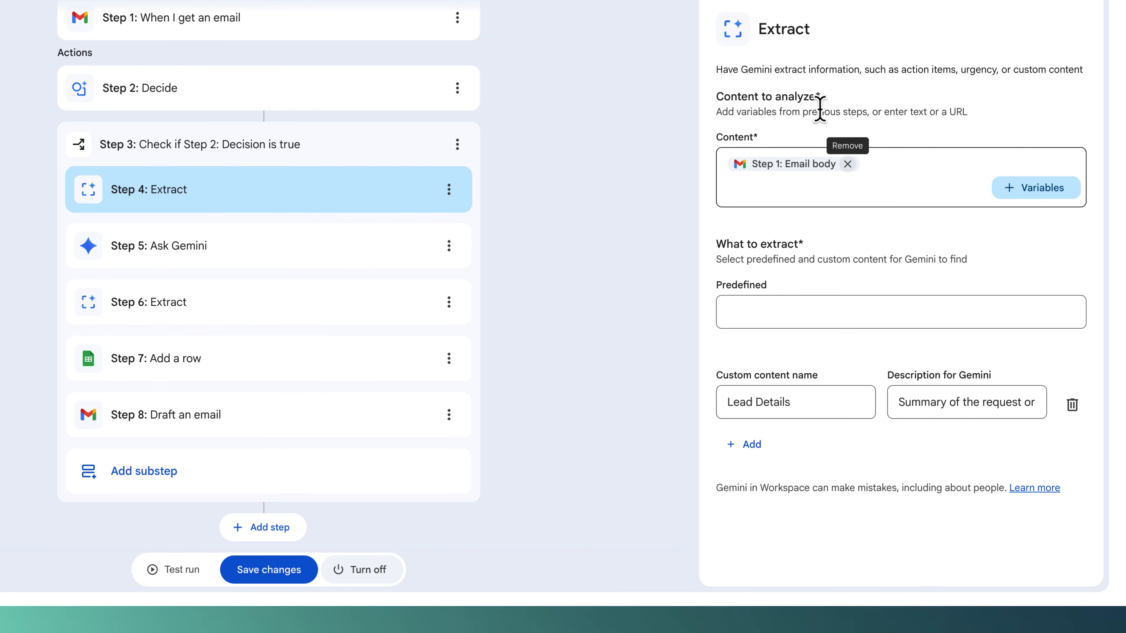
{"action": "left_click_drag", "start_coordinate": [756, 69], "coordinate": [1083, 70]}
{"action": "left_click_drag", "start_coordinate": [972, 90], "coordinate": [987, 115]}
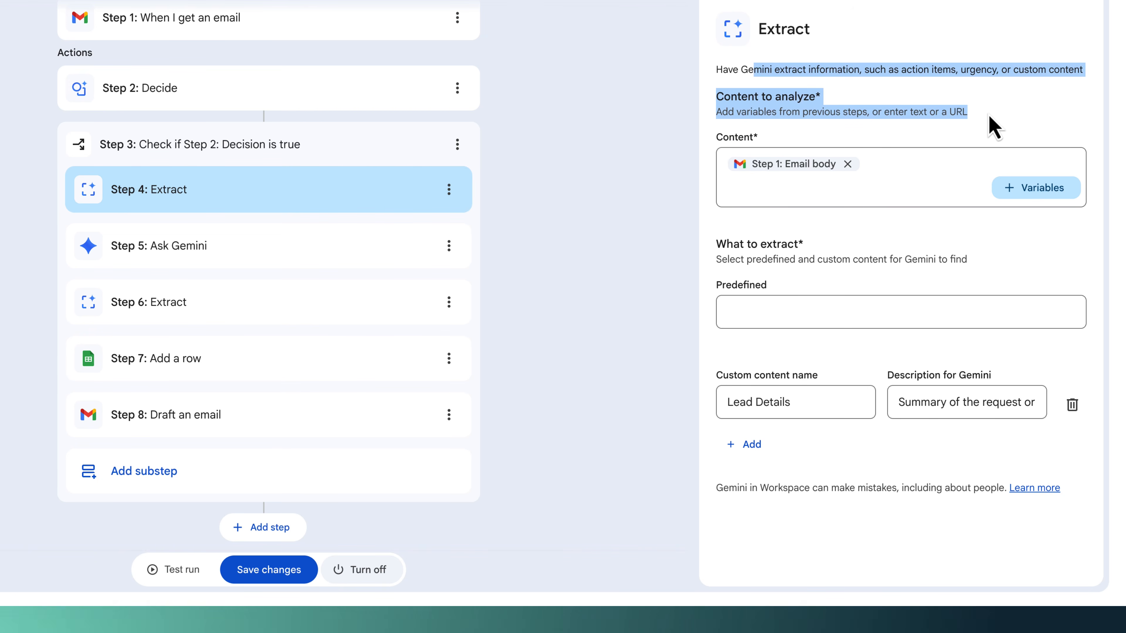
{"action": "left_click", "coordinate": [990, 116]}
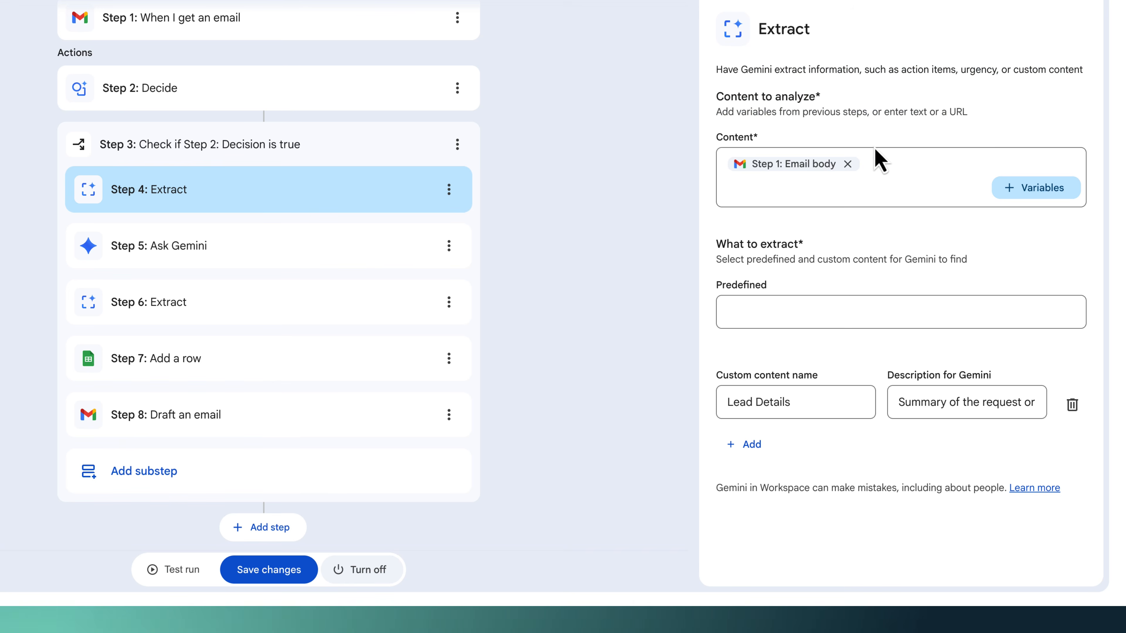
{"action": "left_click", "coordinate": [1029, 190]}
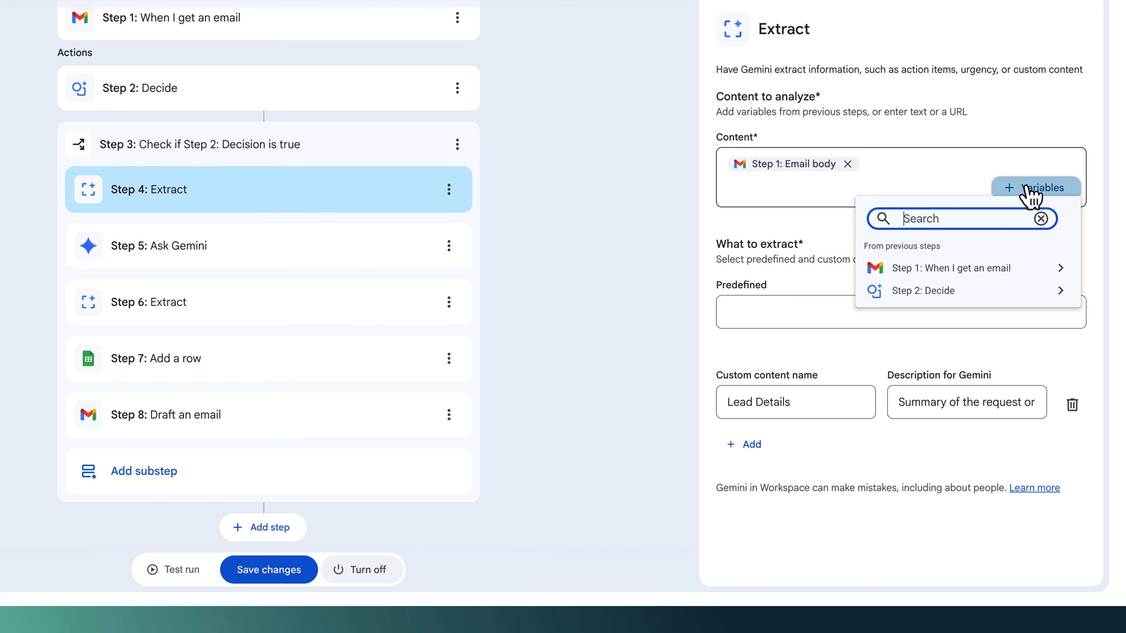
{"action": "left_click", "coordinate": [1007, 268]}
{"action": "left_click", "coordinate": [804, 372]}
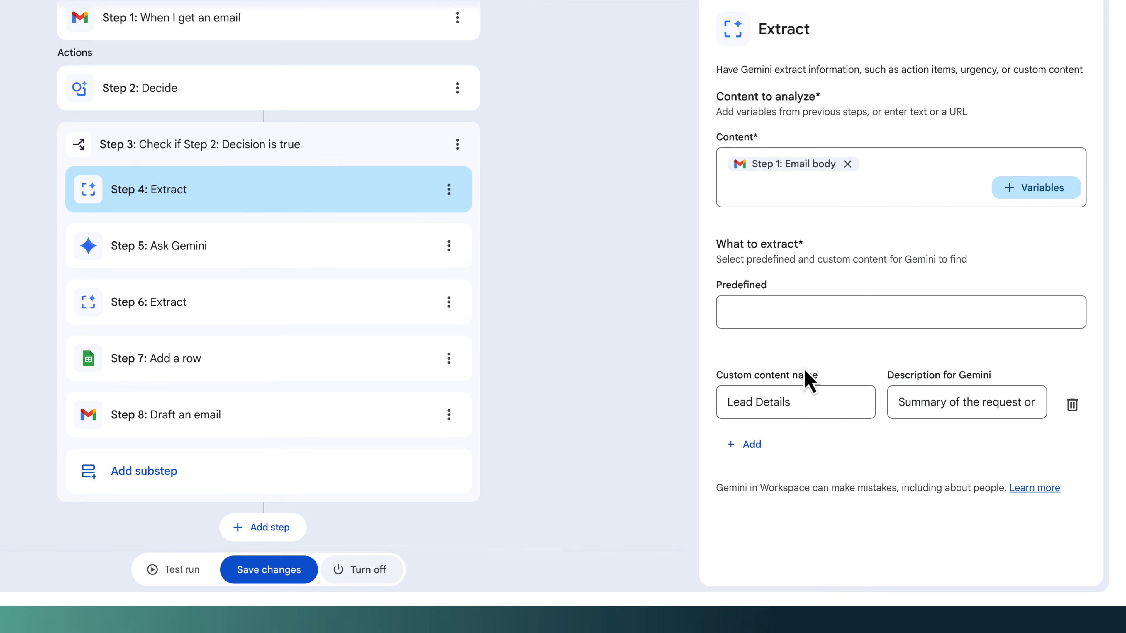
{"action": "left_click_drag", "start_coordinate": [789, 401], "coordinate": [717, 403]}
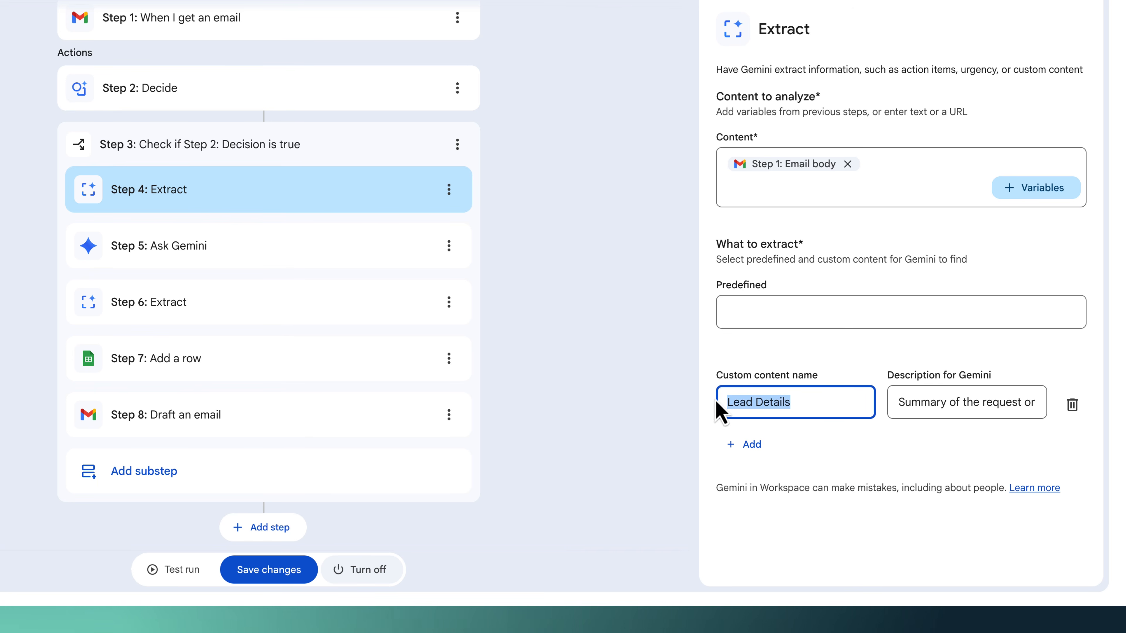
- Read through the full Lead Details description for Gemini in the Extract step
{"action": "left_click", "coordinate": [1030, 401]}
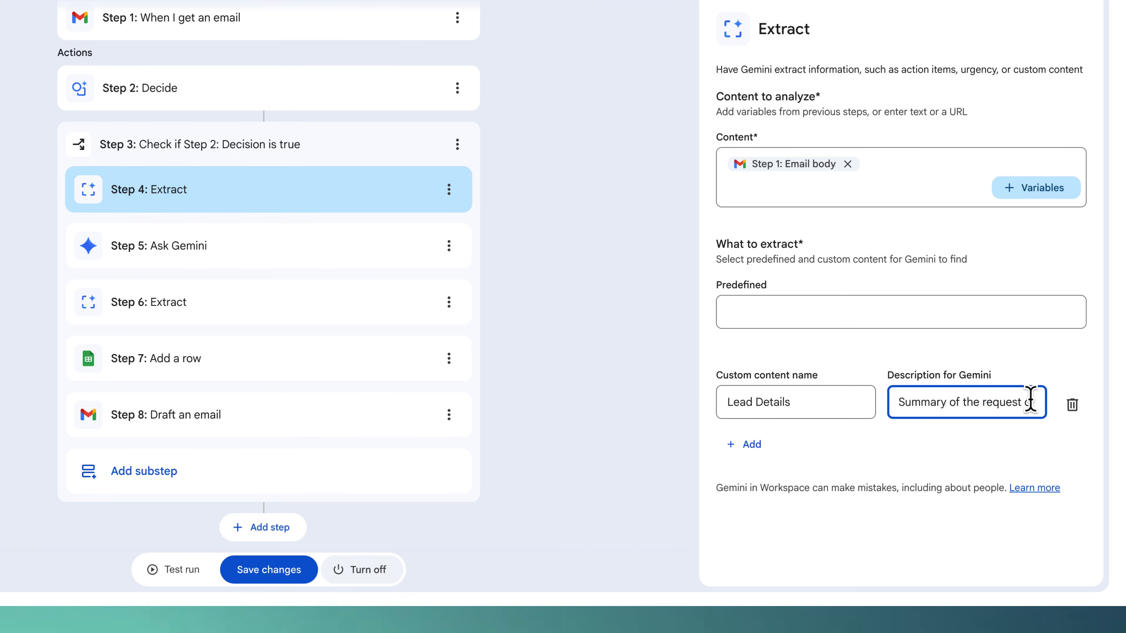
{"action": "key", "text": "Right"}
{"action": "key", "text": "Right"}
{"action": "key", "text": "Right"}
{"action": "key", "text": "Right"}
{"action": "key", "text": "Right"}
{"action": "key", "text": "Right"}
{"action": "key", "text": "Right"}
{"action": "key", "text": "Right"}
{"action": "key", "text": "Right"}
{"action": "key", "text": "Right"}
{"action": "key", "text": "Right"}
{"action": "key", "text": "Right"}
{"action": "key", "text": "Right"}
{"action": "key", "text": "Right"}
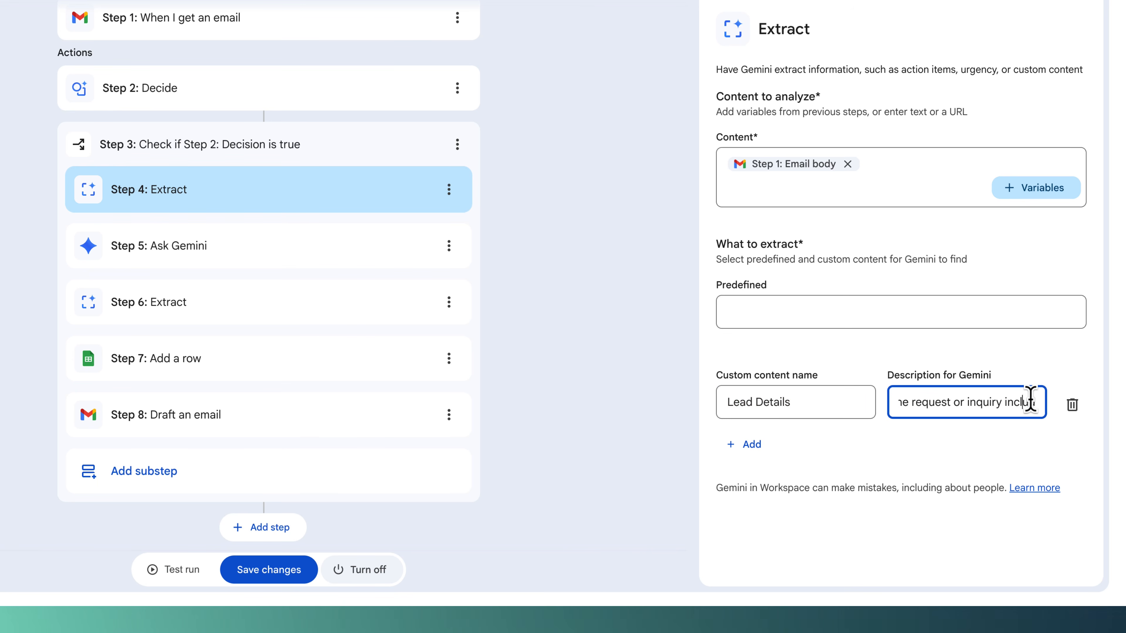
{"action": "key", "text": "Right"}
{"action": "key", "text": "Right"}
{"action": "key", "text": "Right"}
{"action": "key", "text": "Right"}
{"action": "key", "text": "Right"}
{"action": "key", "text": "Right"}
{"action": "key", "text": "Right"}
{"action": "key", "text": "Right"}
{"action": "key", "text": "Right"}
{"action": "key", "text": "Right"}
{"action": "key", "text": "Right"}
{"action": "key", "text": "Right"}
{"action": "key", "text": "Right"}
{"action": "key", "text": "Right"}
{"action": "key", "text": "Right"}
{"action": "key", "text": "Right"}
{"action": "key", "text": "Right"}
{"action": "key", "text": "Right"}
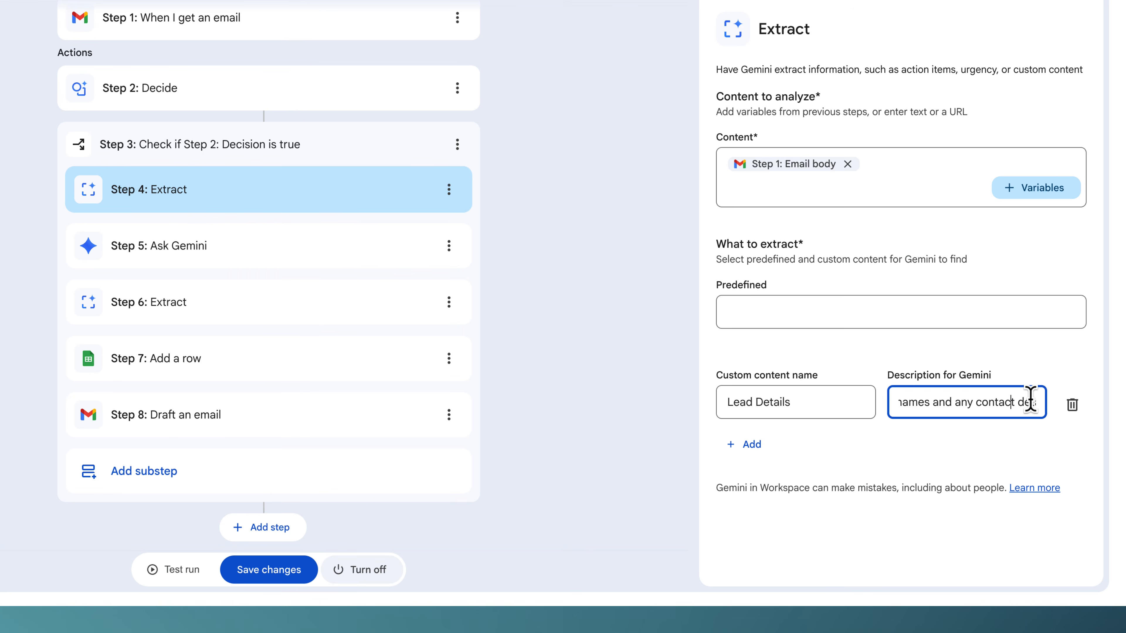
- Review the Ask Gemini prompt and the Step 6 Extract content variables and custom field
{"action": "left_click", "coordinate": [308, 259]}
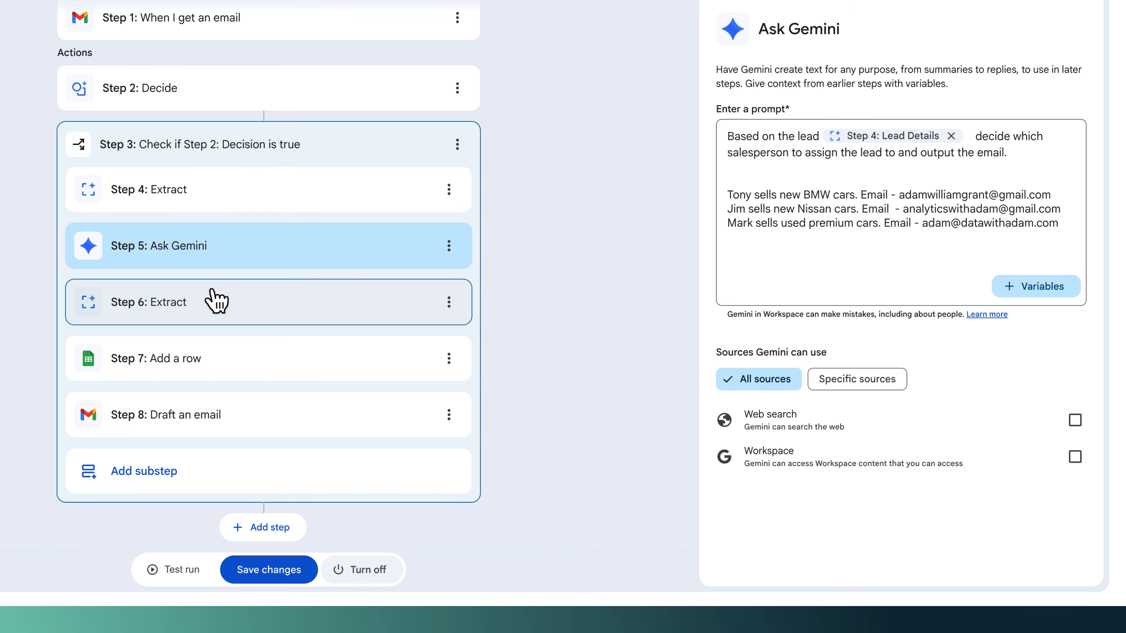
{"action": "left_click", "coordinate": [216, 302]}
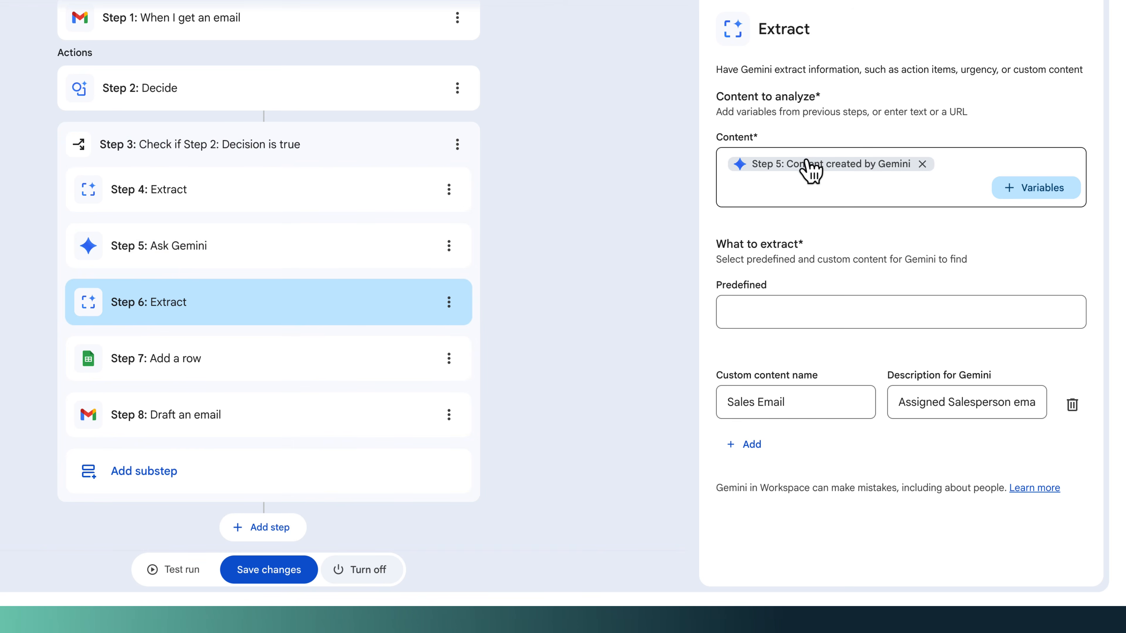
{"action": "left_click", "coordinate": [1004, 195]}
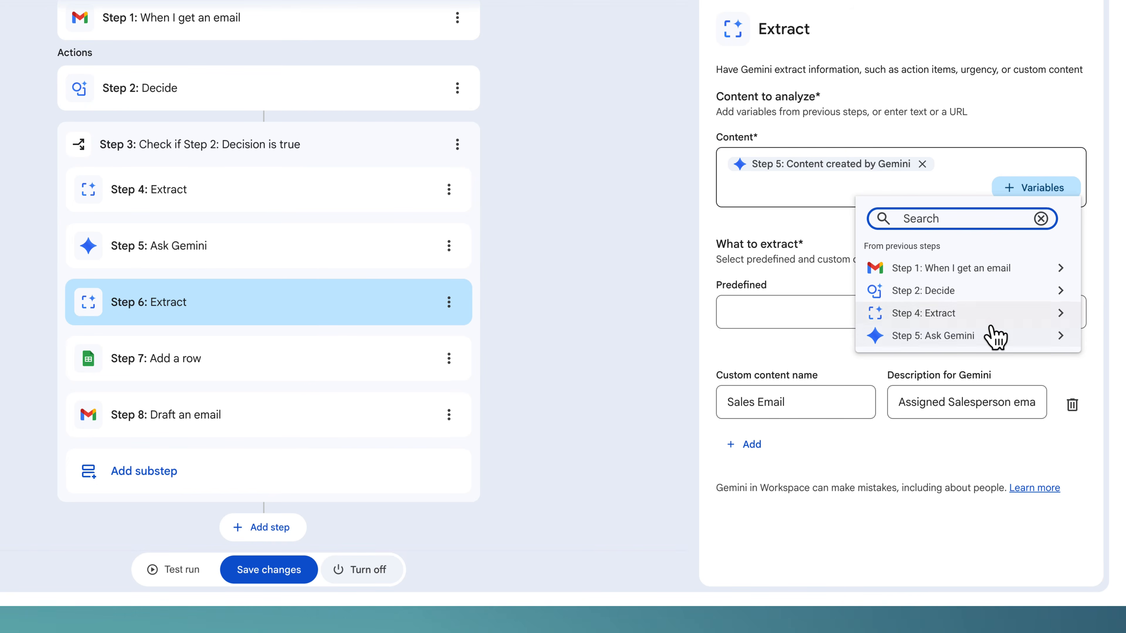
{"action": "left_click", "coordinate": [995, 335]}
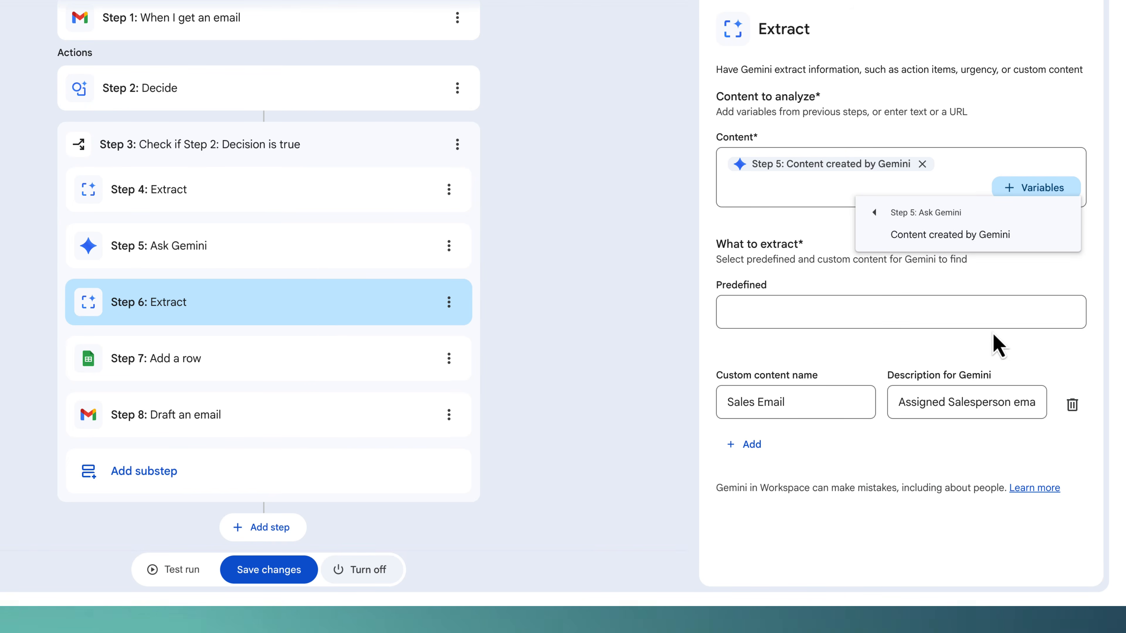
{"action": "left_click", "coordinate": [819, 223]}
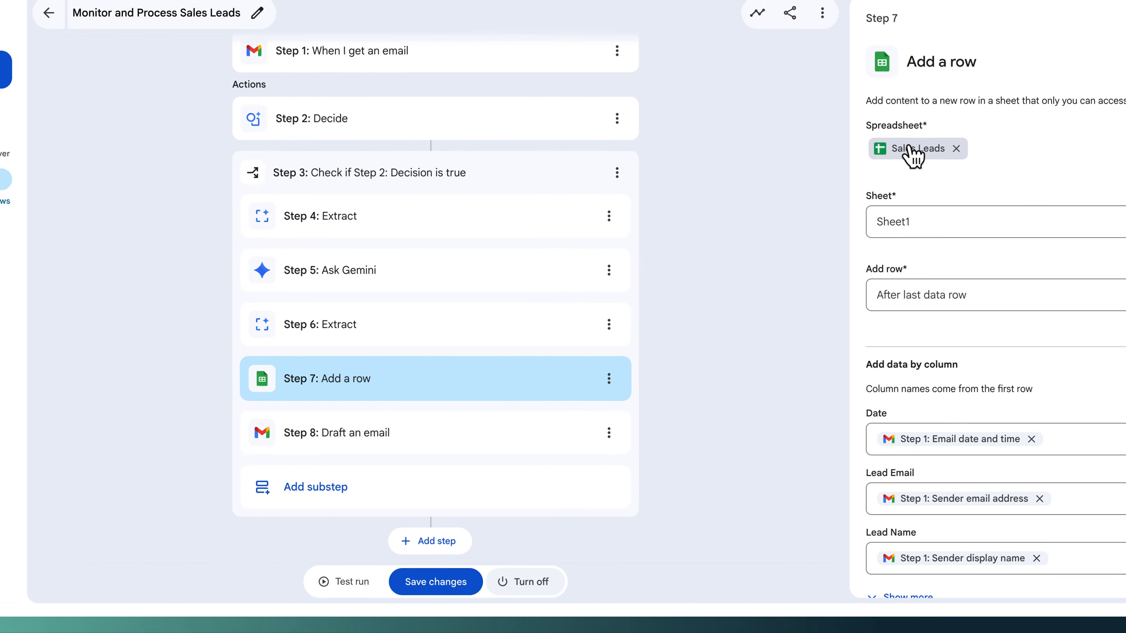
- Open the Sales Leads spreadsheet from the Add a row step and examine its column headers
{"action": "left_click", "coordinate": [784, 122]}
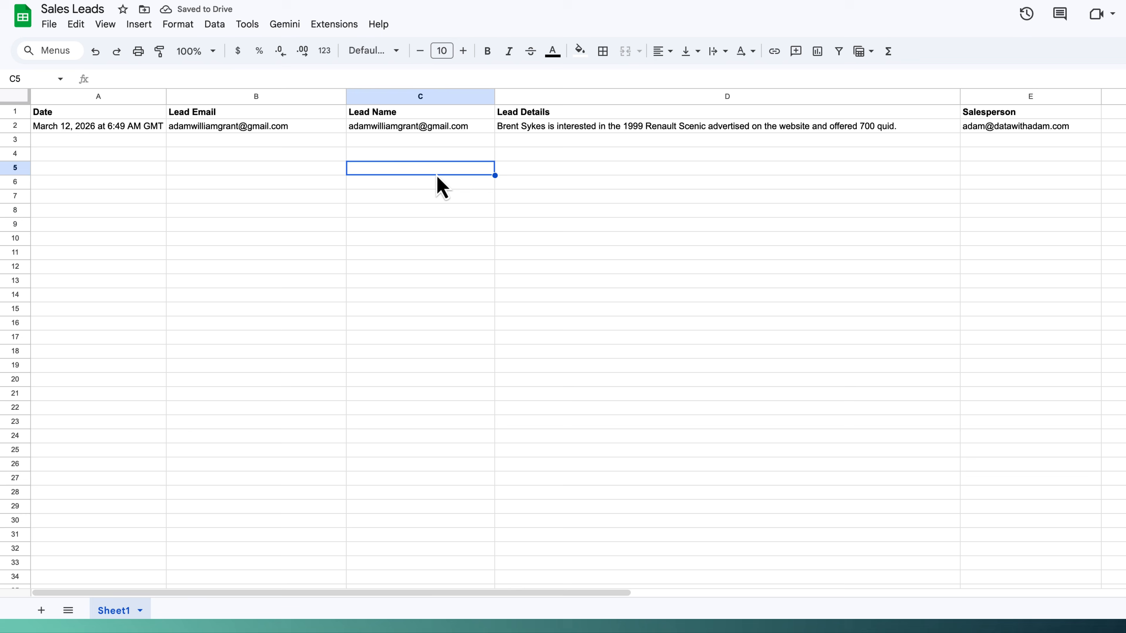
{"action": "left_click", "coordinate": [85, 114]}
{"action": "left_click", "coordinate": [207, 115]}
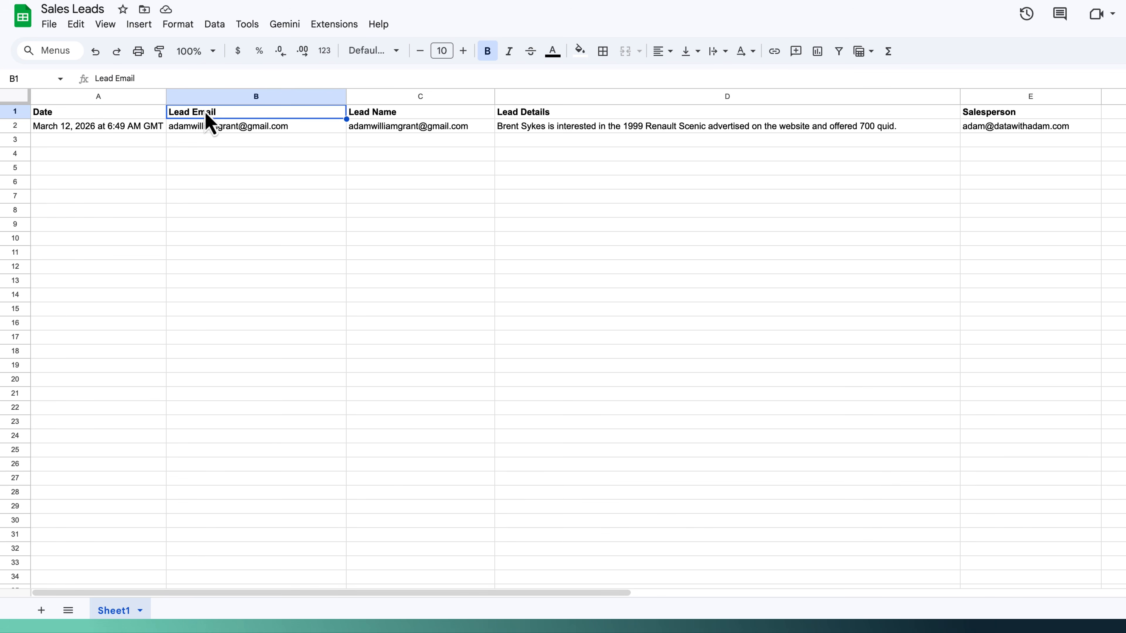
{"action": "left_click", "coordinate": [379, 114]}
{"action": "left_click", "coordinate": [514, 113]}
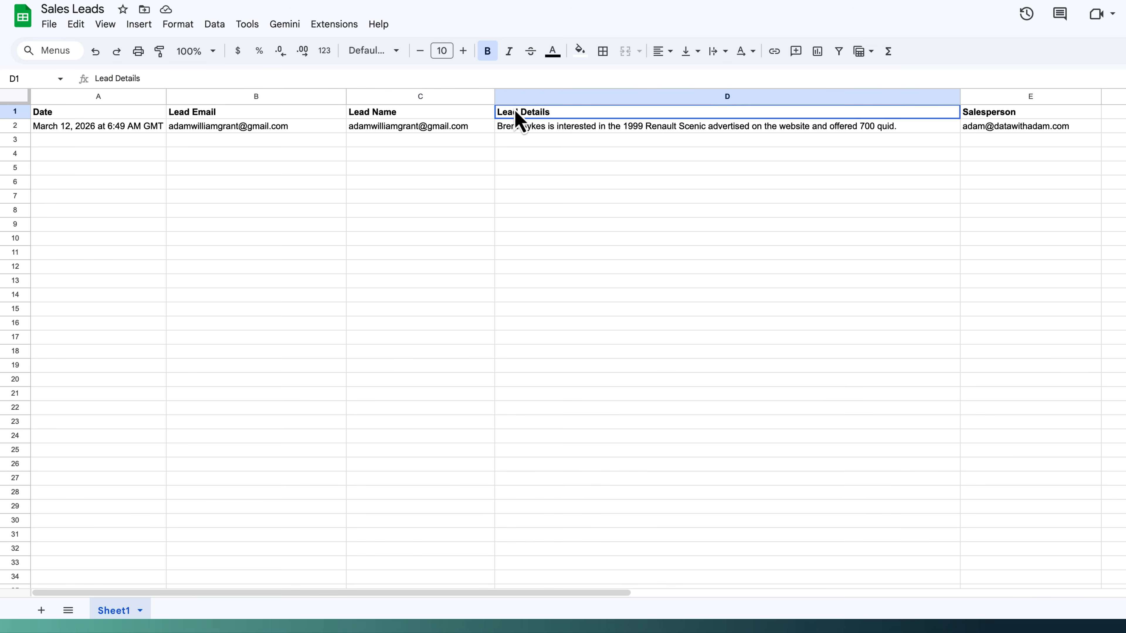
- Return to the Add a row step and expand all its column mappings to review them
{"action": "left_click", "coordinate": [975, 115]}
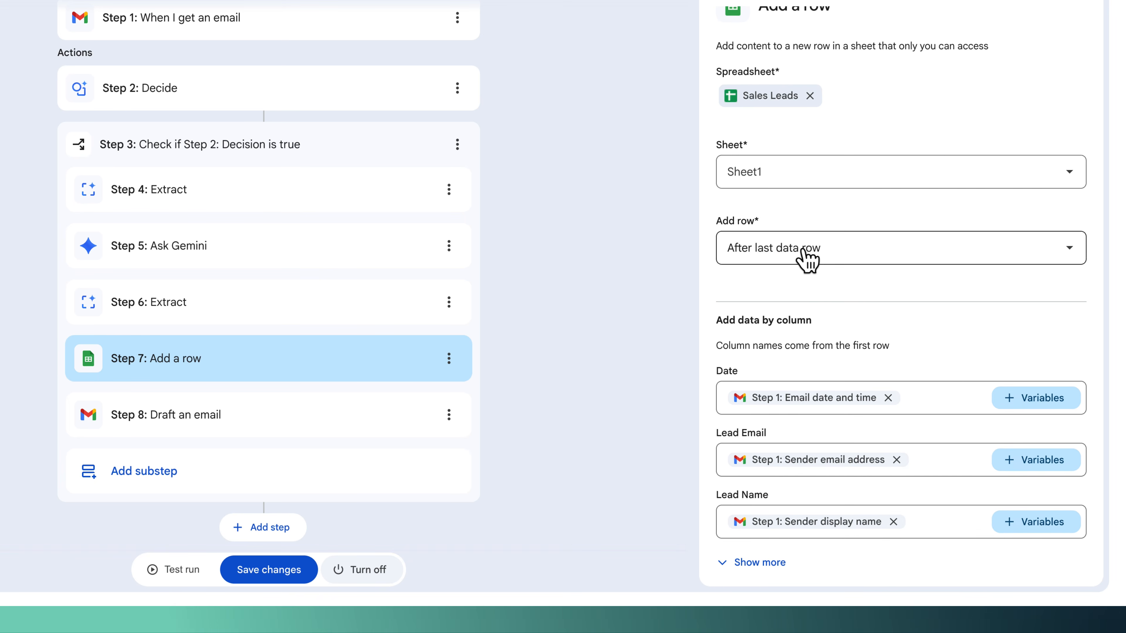
{"action": "left_click", "coordinate": [782, 564]}
{"action": "scroll", "coordinate": [832, 428], "scroll_direction": "down", "scroll_amount": 3}
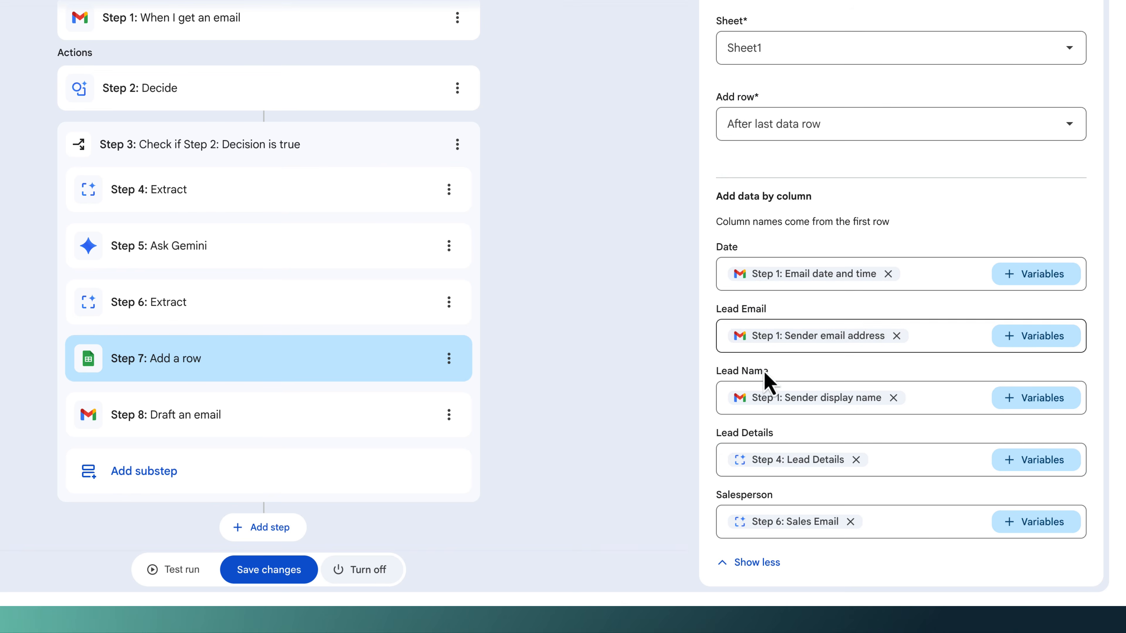
{"action": "left_click", "coordinate": [790, 463]}
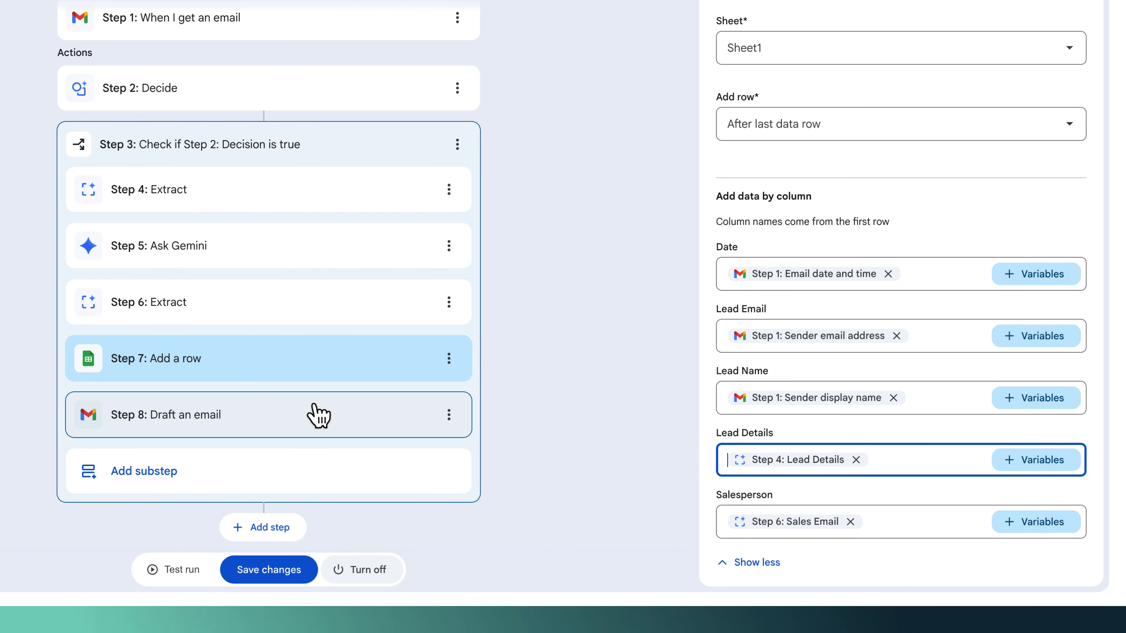
- Open the Draft an email step and inspect its recipient, subject and message variables
{"action": "left_click", "coordinate": [318, 416]}
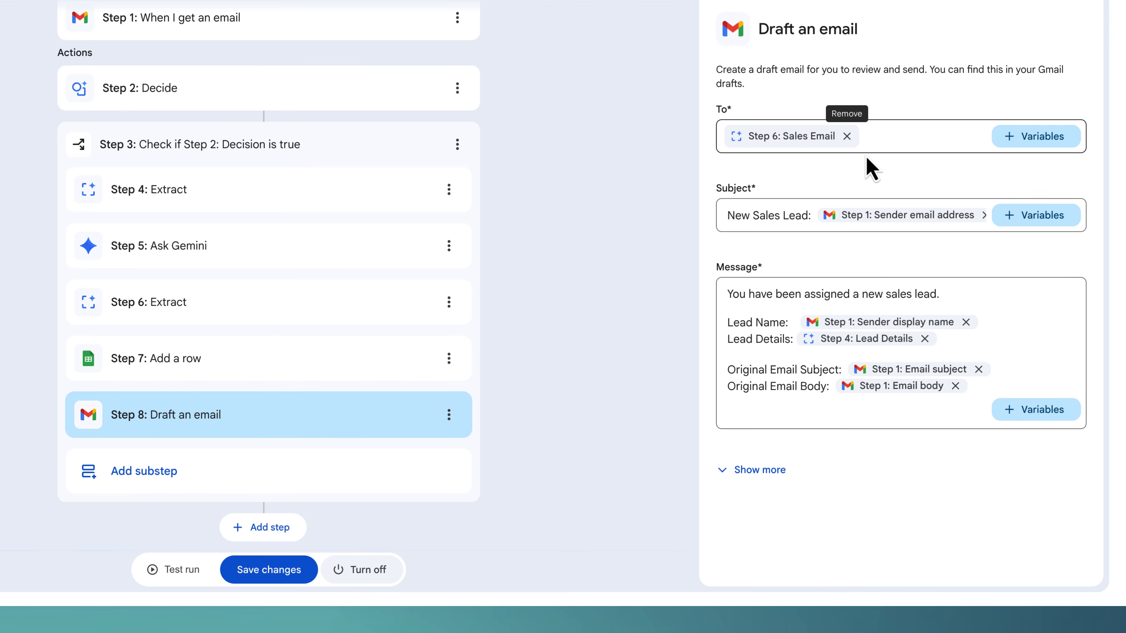
{"action": "mouse_move", "coordinate": [813, 138]}
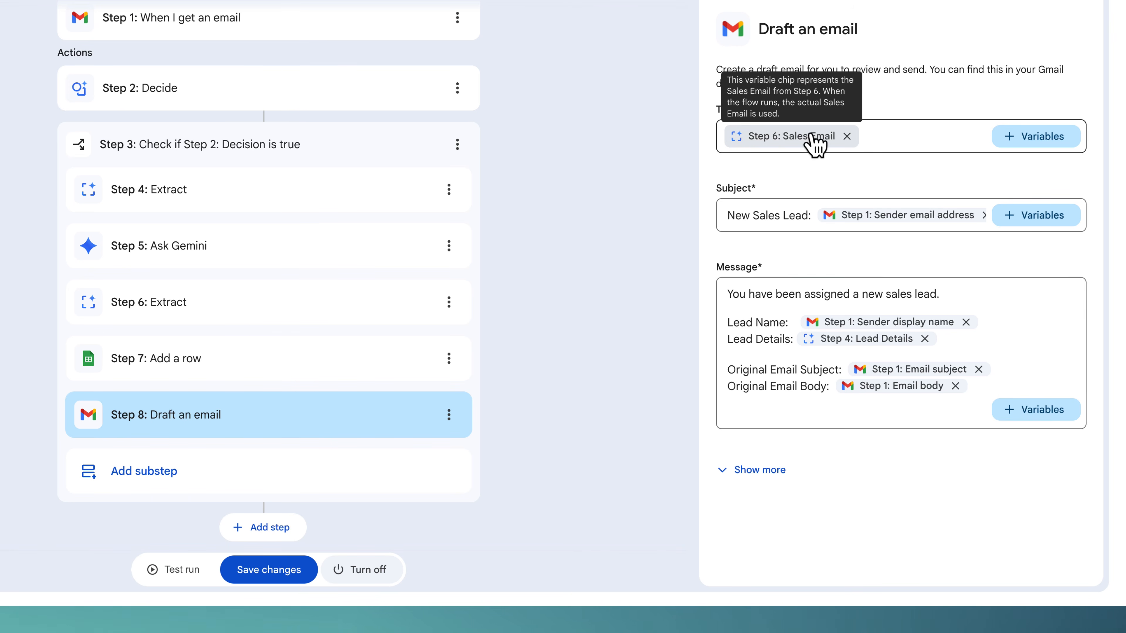
{"action": "mouse_move", "coordinate": [888, 218]}
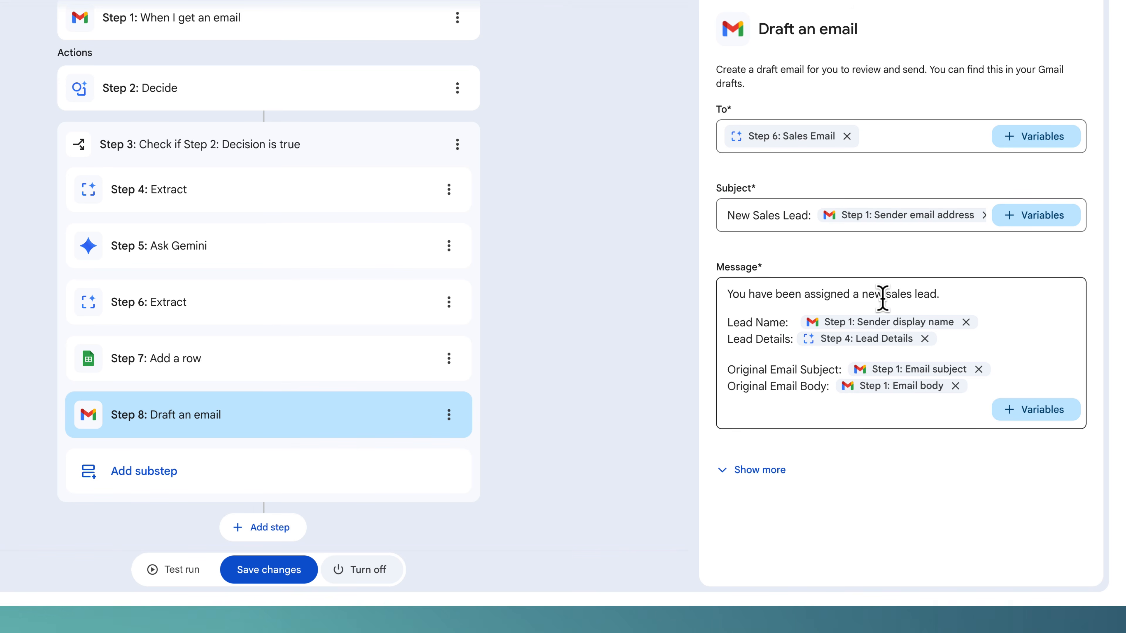
{"action": "mouse_move", "coordinate": [811, 342]}
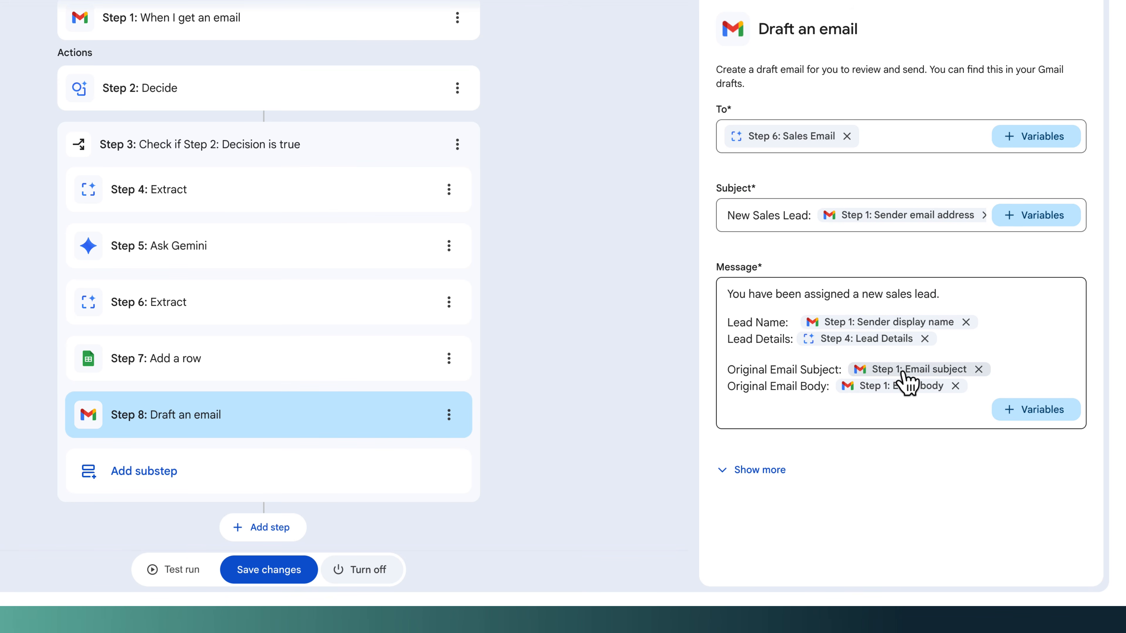
- Start a test run of the flow using the Cash for Gold email
{"action": "mouse_move", "coordinate": [904, 384]}
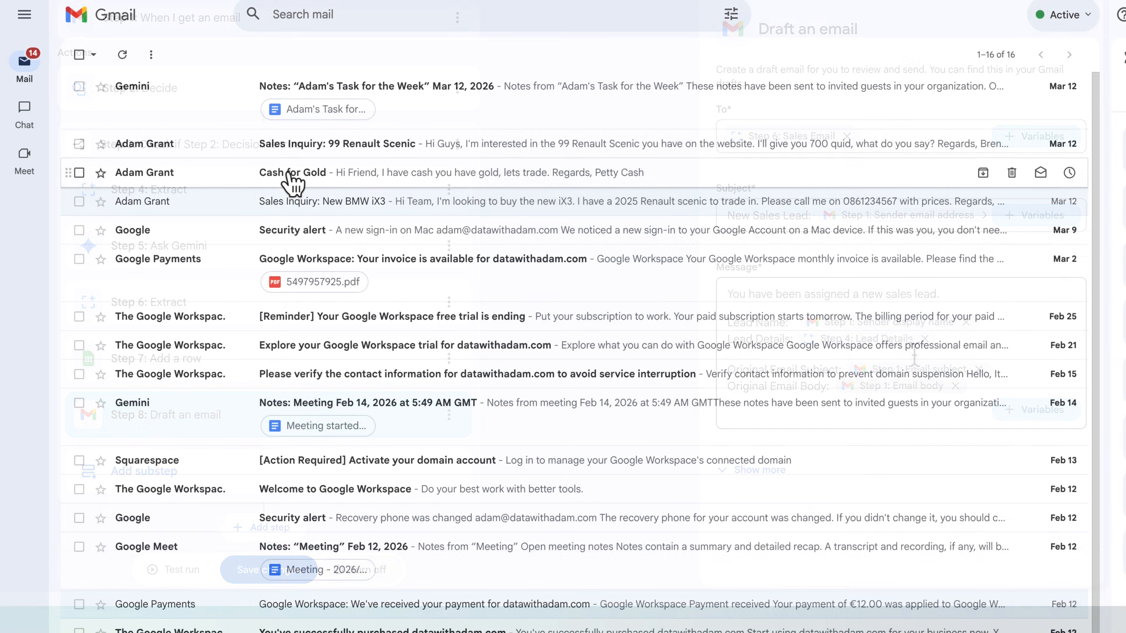
{"action": "left_click", "coordinate": [291, 175]}
{"action": "left_click_drag", "start_coordinate": [159, 177], "coordinate": [230, 255]}
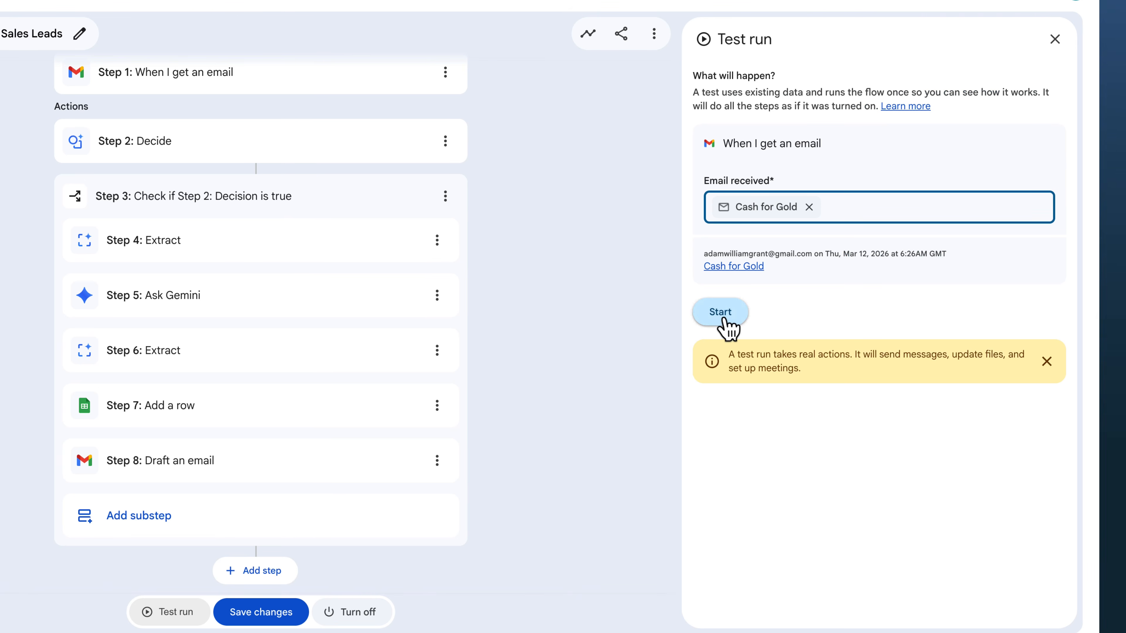
{"action": "left_click", "coordinate": [724, 319]}
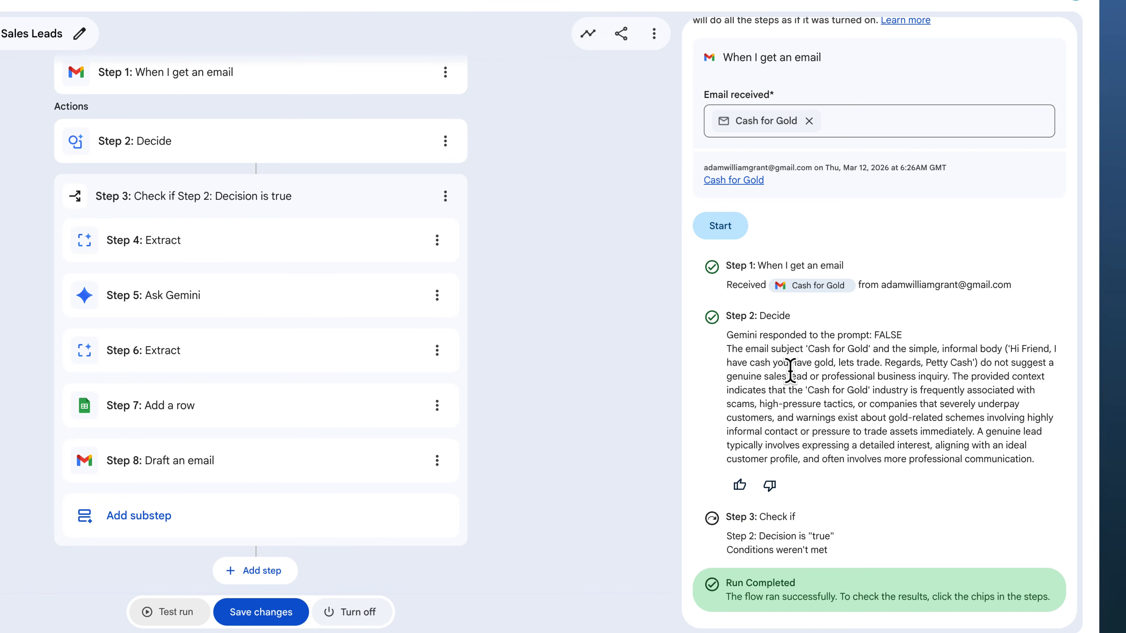
- Read through the Gemini responses for each step in the test run results
{"action": "left_click_drag", "start_coordinate": [781, 355], "coordinate": [1045, 460]}
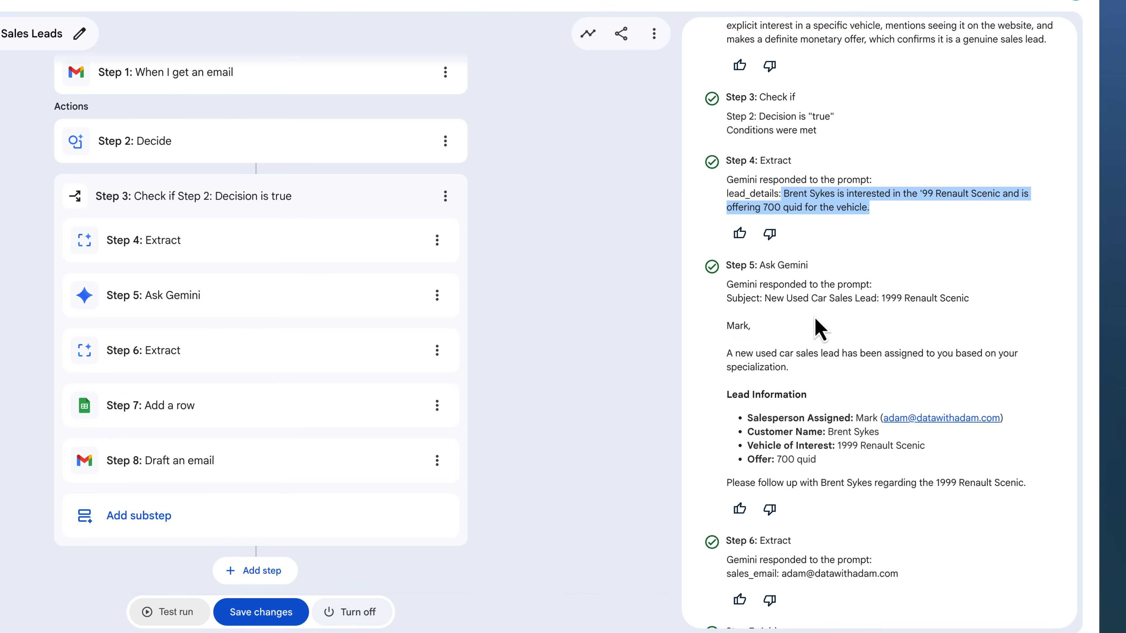
{"action": "left_click_drag", "start_coordinate": [741, 353], "coordinate": [802, 374]}
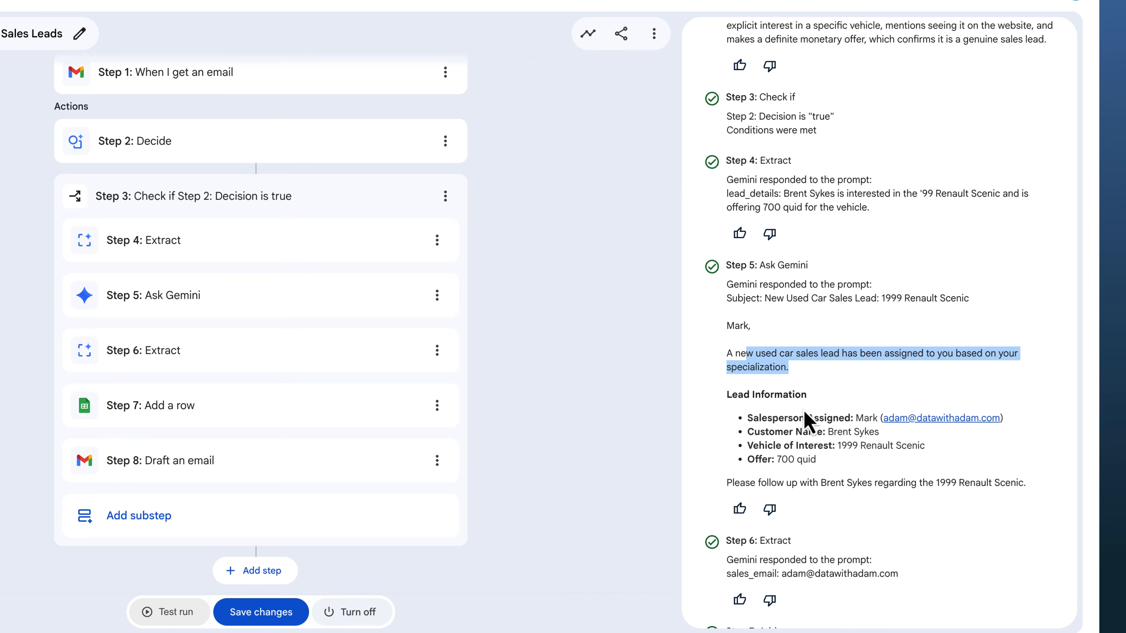
{"action": "double_click", "coordinate": [868, 418]}
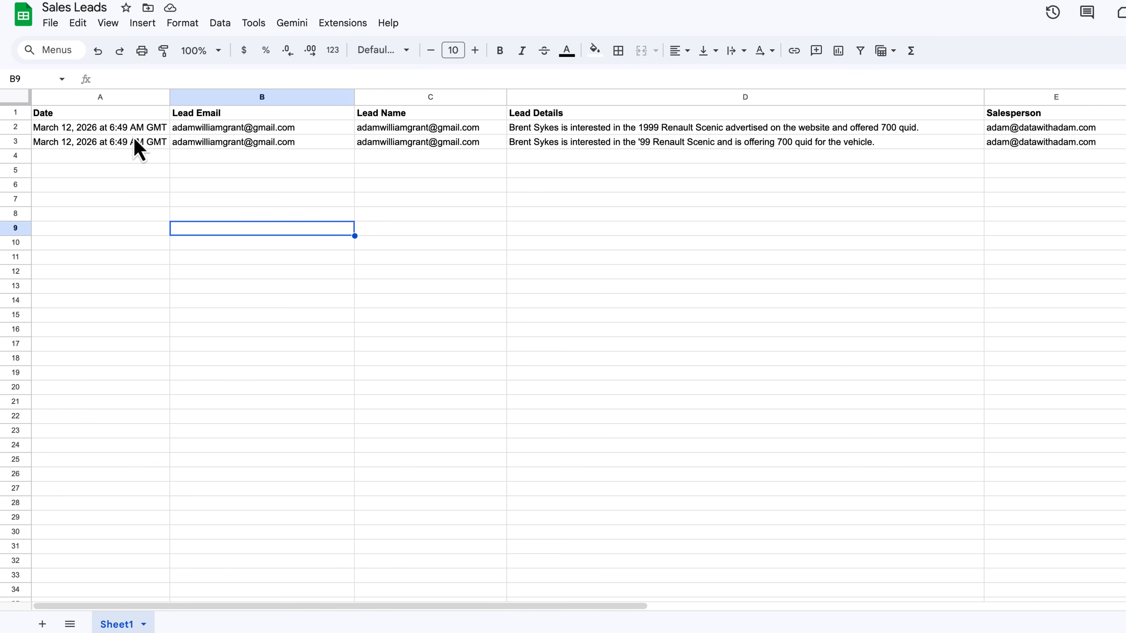
- Examine the lead rows the test runs added to the Sales Leads sheet, cell by cell
{"action": "left_click", "coordinate": [135, 141]}
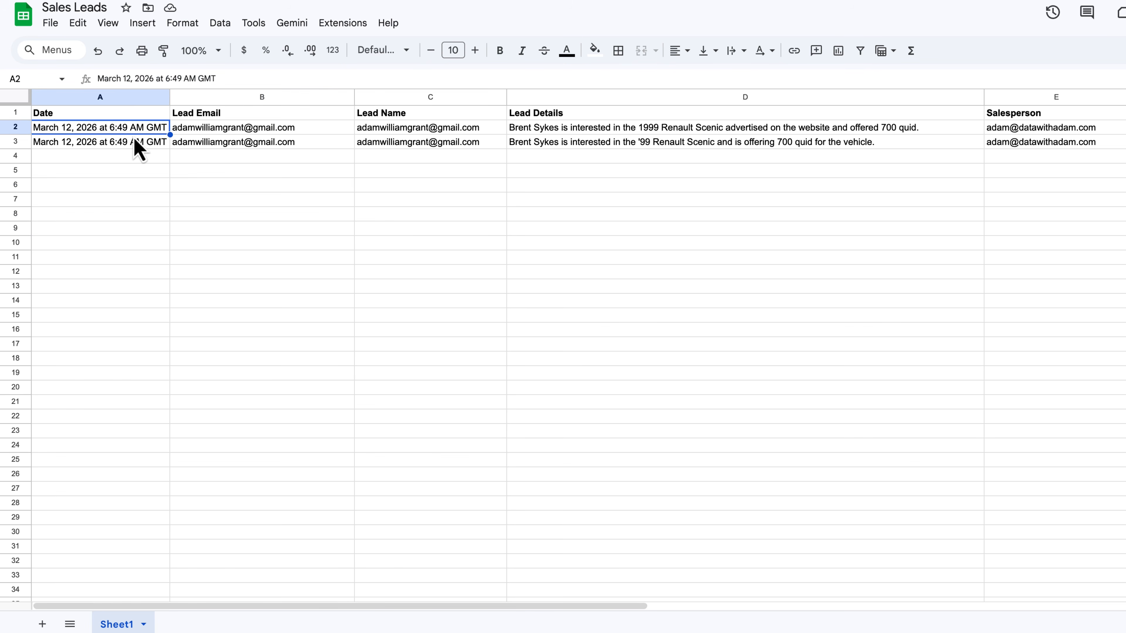
{"action": "left_click", "coordinate": [224, 148]}
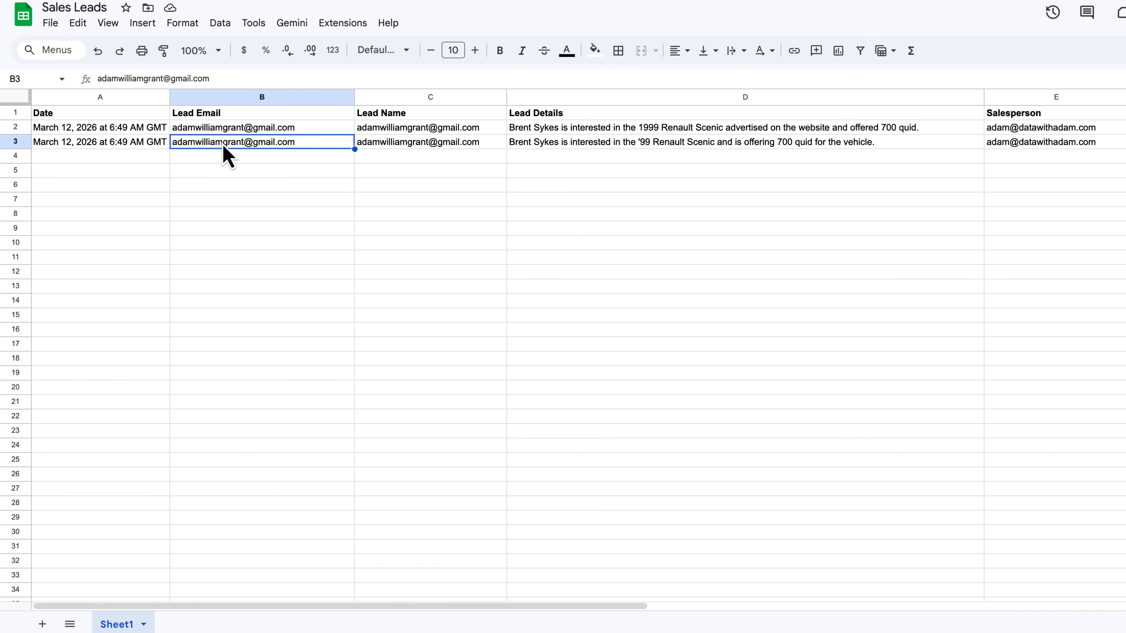
{"action": "left_click", "coordinate": [405, 145]}
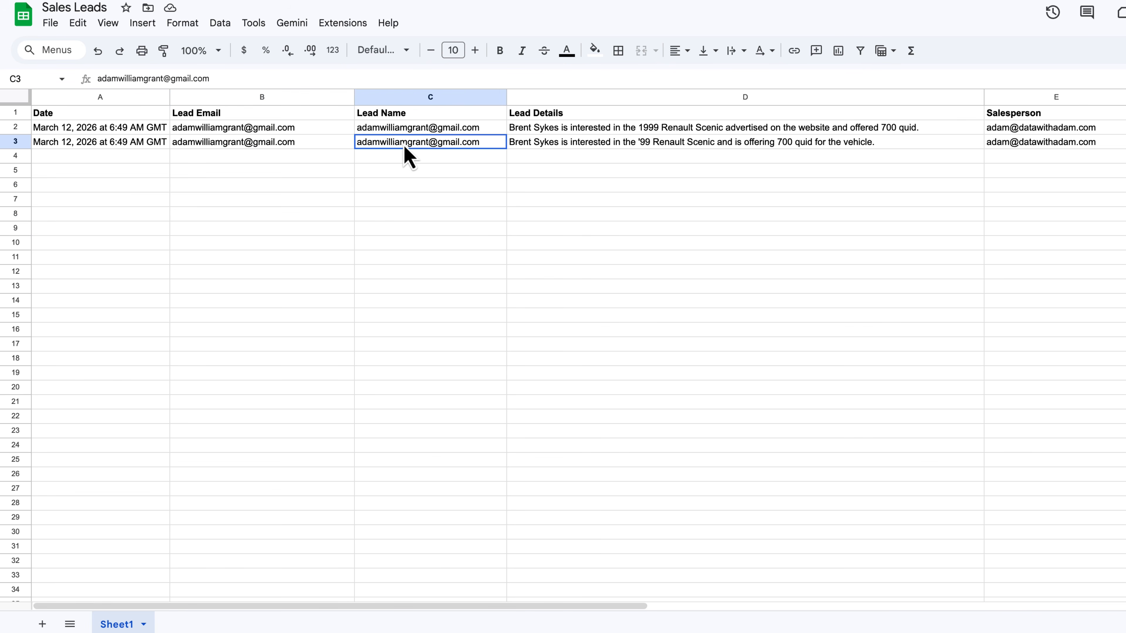
{"action": "left_click", "coordinate": [533, 145]}
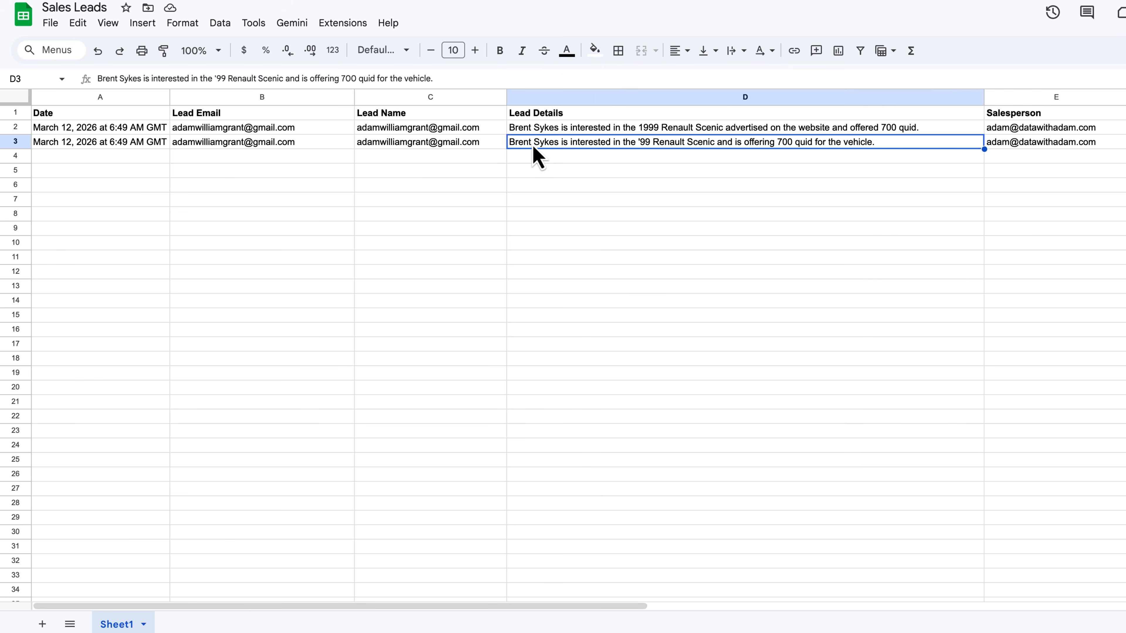
{"action": "left_click", "coordinate": [992, 146]}
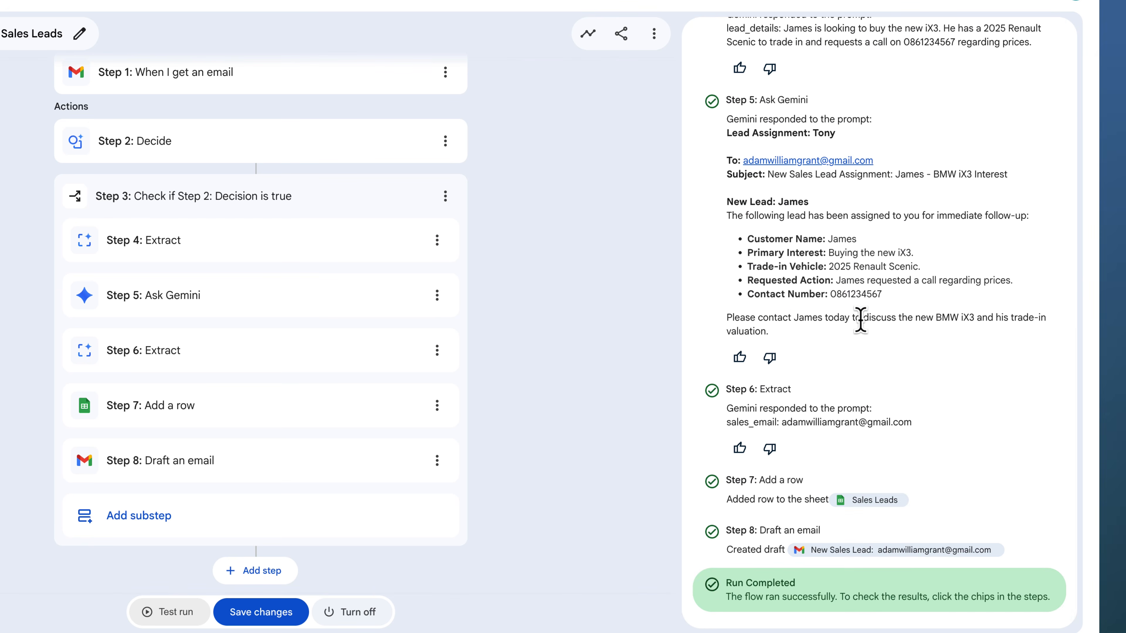
{"action": "left_click", "coordinate": [933, 551]}
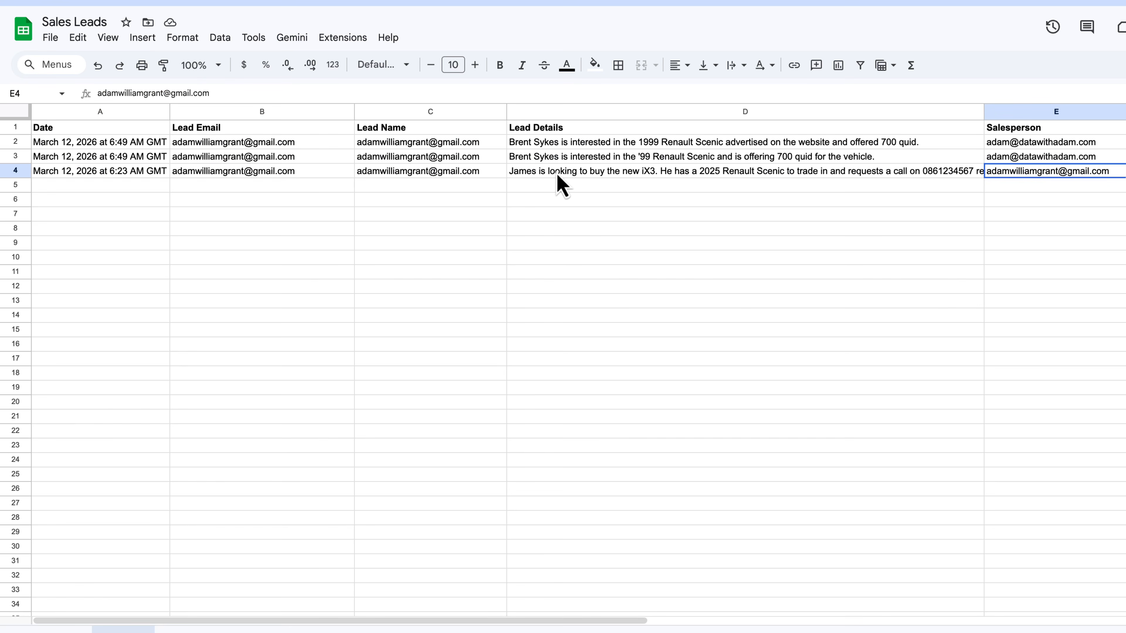
{"action": "left_click", "coordinate": [563, 173]}
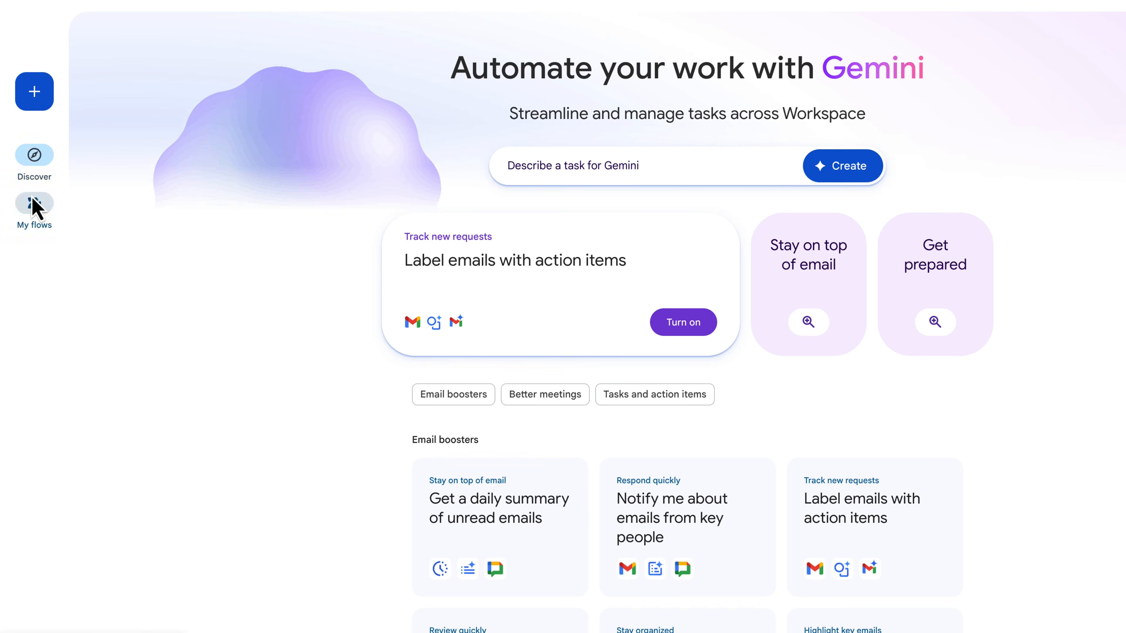
- Open the activity history of the Monitor and Process Sales Leads flow and review its test runs
{"action": "left_click", "coordinate": [35, 204]}
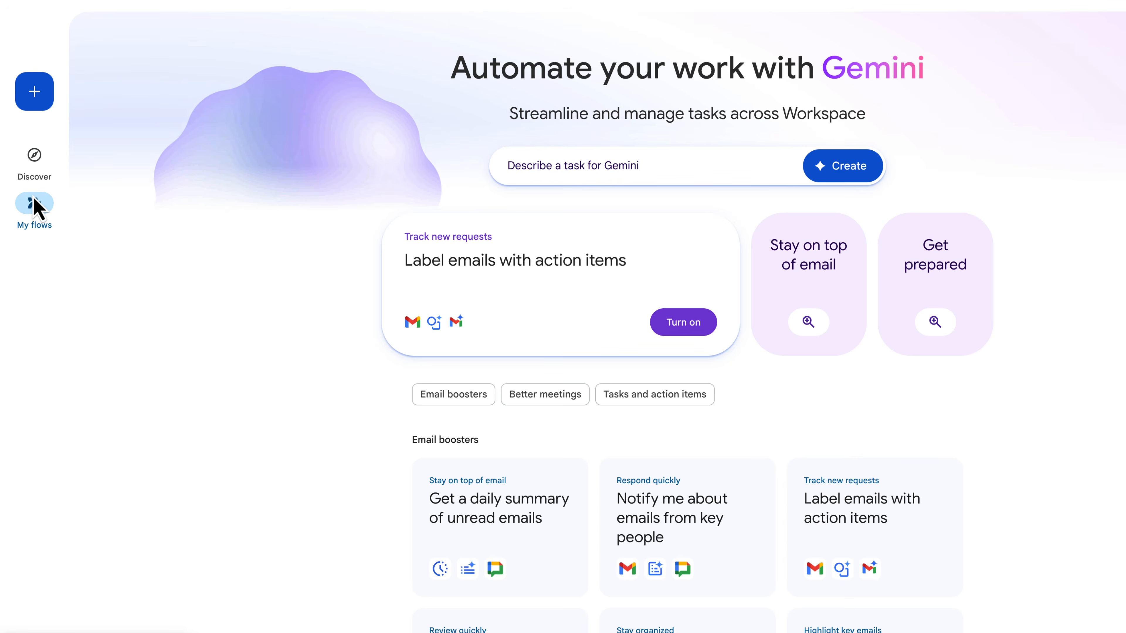
{"action": "left_click", "coordinate": [945, 300]}
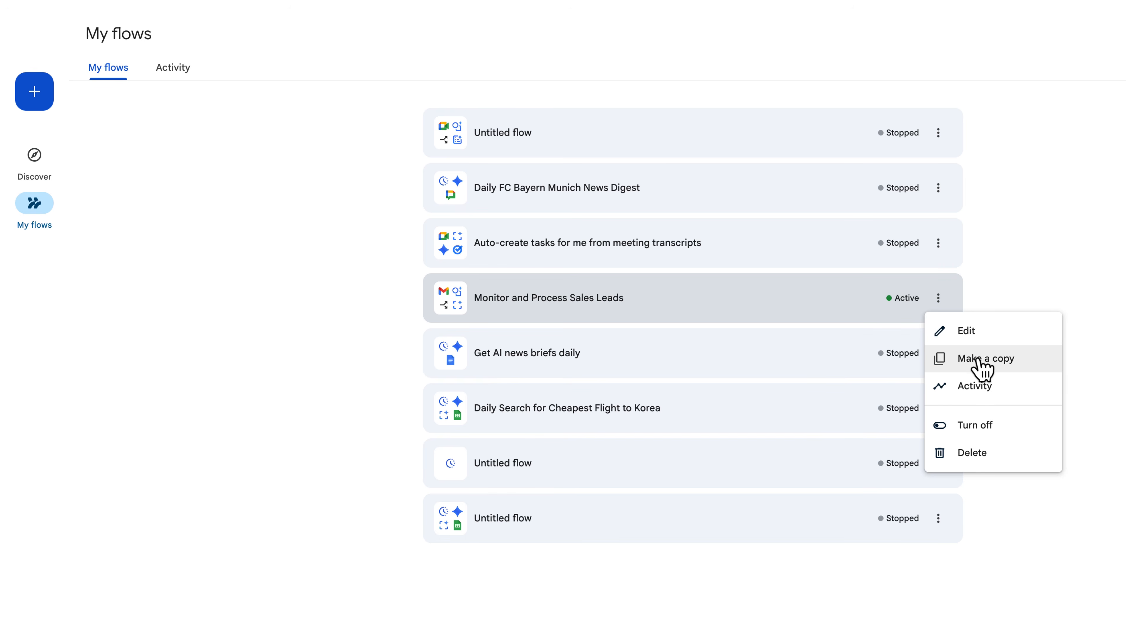
{"action": "left_click", "coordinate": [988, 390]}
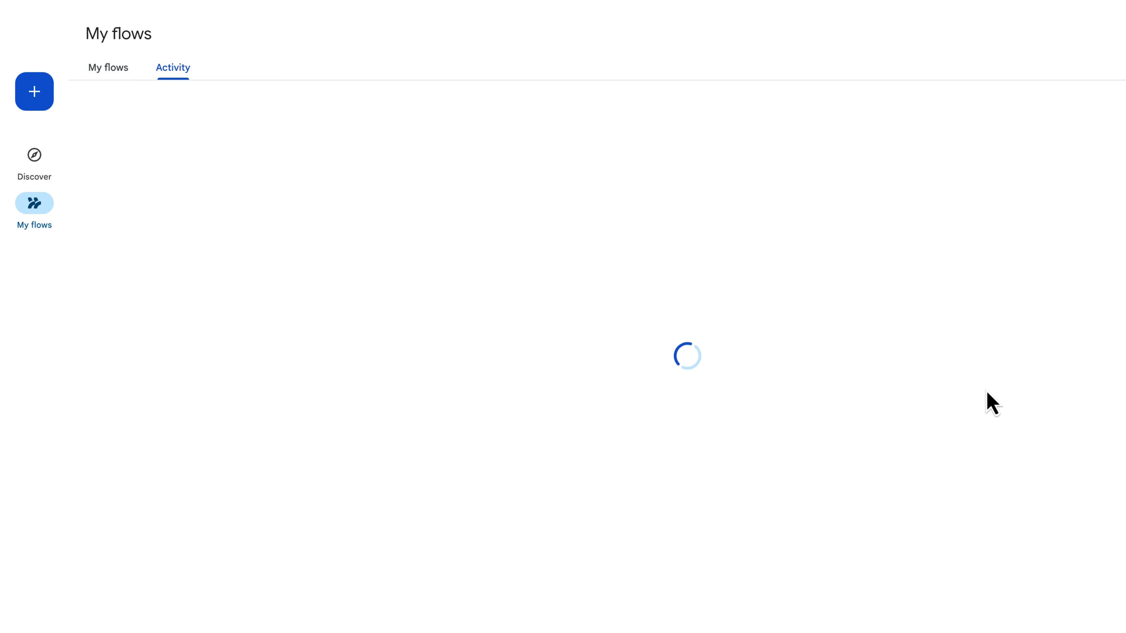
{"action": "scroll", "coordinate": [857, 389], "scroll_direction": "down", "scroll_amount": 15}
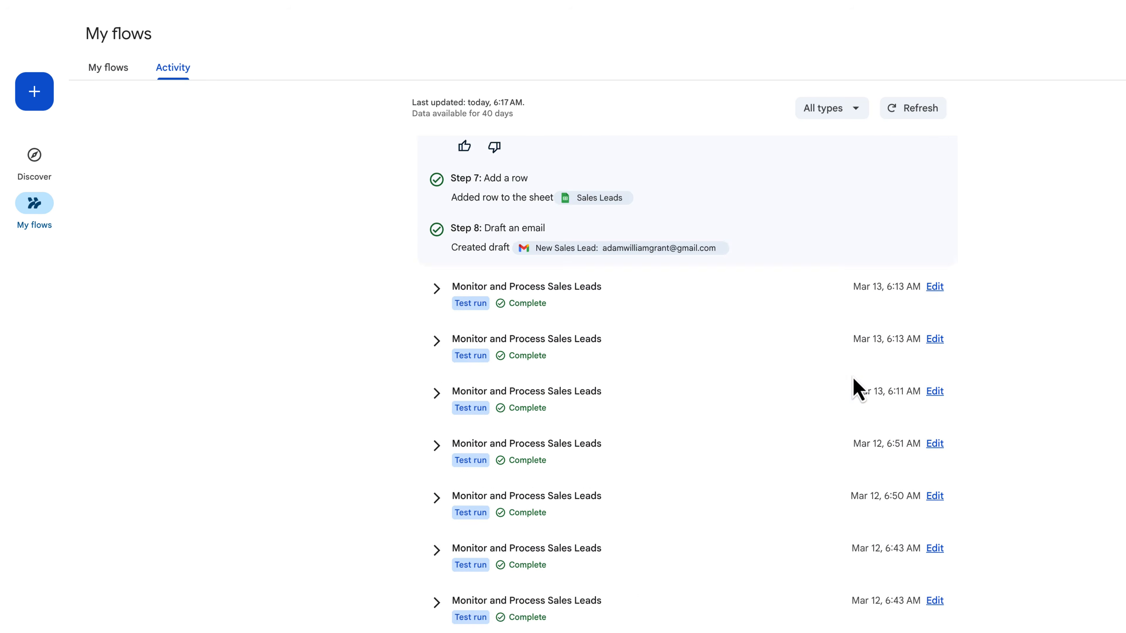
{"action": "scroll", "coordinate": [858, 389], "scroll_direction": "up", "scroll_amount": 6}
{"action": "scroll", "coordinate": [858, 389], "scroll_direction": "up", "scroll_amount": 8}
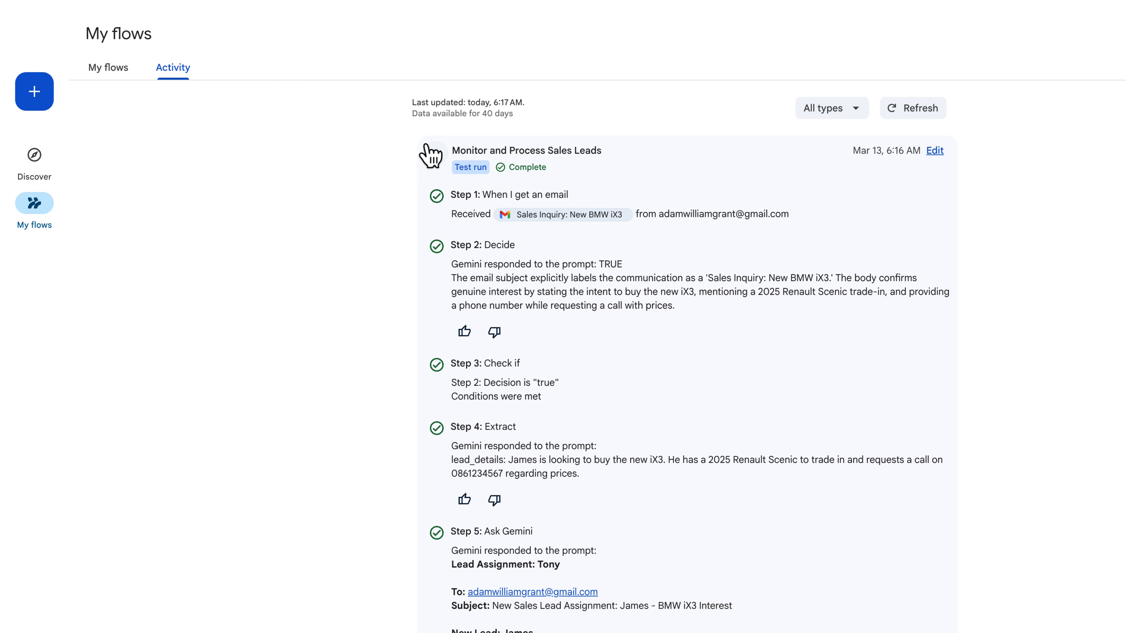
{"action": "left_click", "coordinate": [432, 153]}
{"action": "left_click", "coordinate": [432, 153]}
{"action": "left_click", "coordinate": [432, 153]}
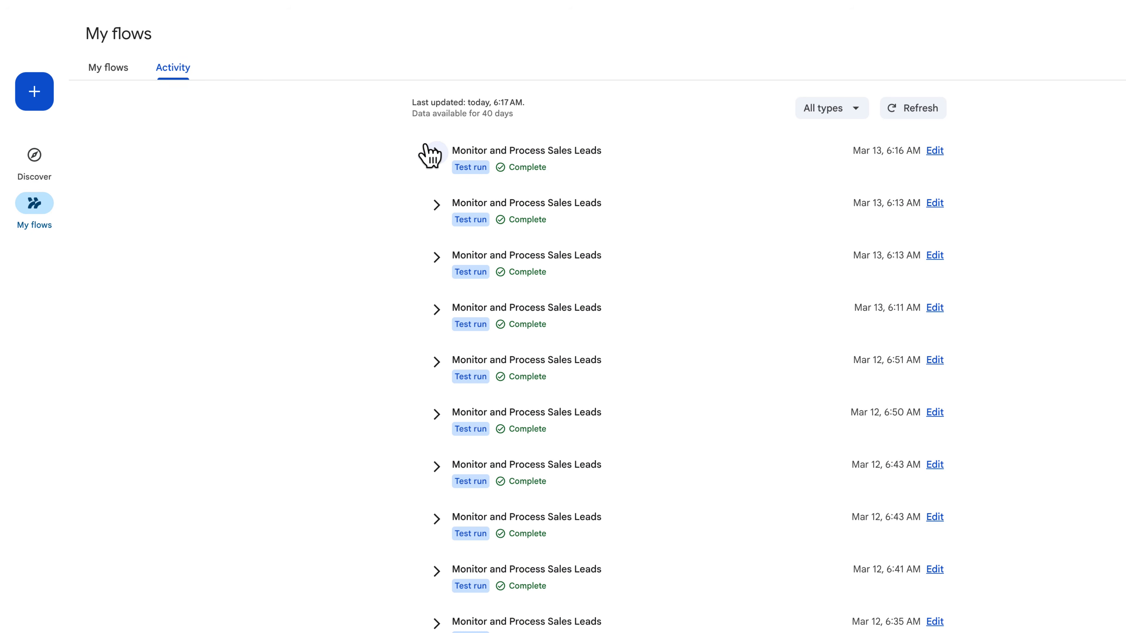